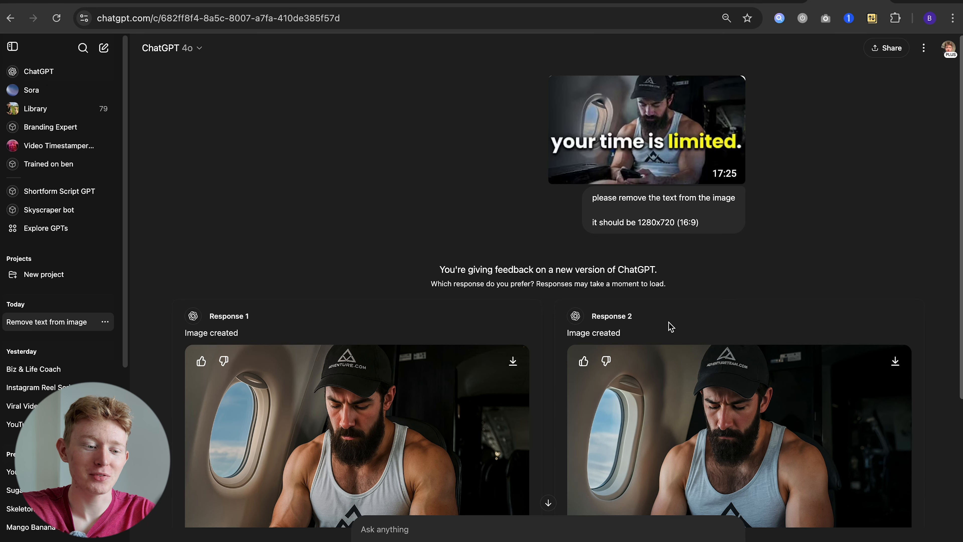
Download the generated text-free image from Response 1
scroll(514, 312, "down", 5)
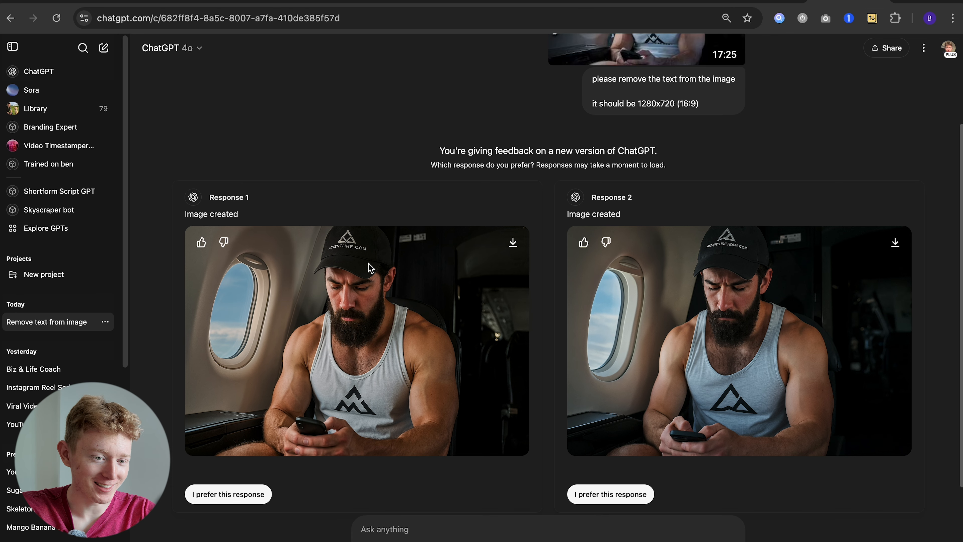
left_click(512, 250)
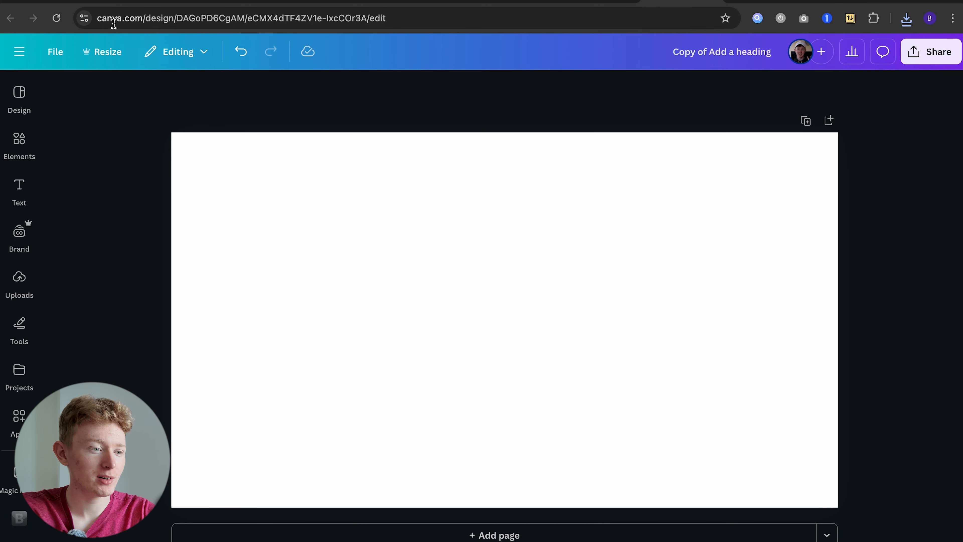
left_click(55, 51)
left_click(81, 142)
left_click(97, 125)
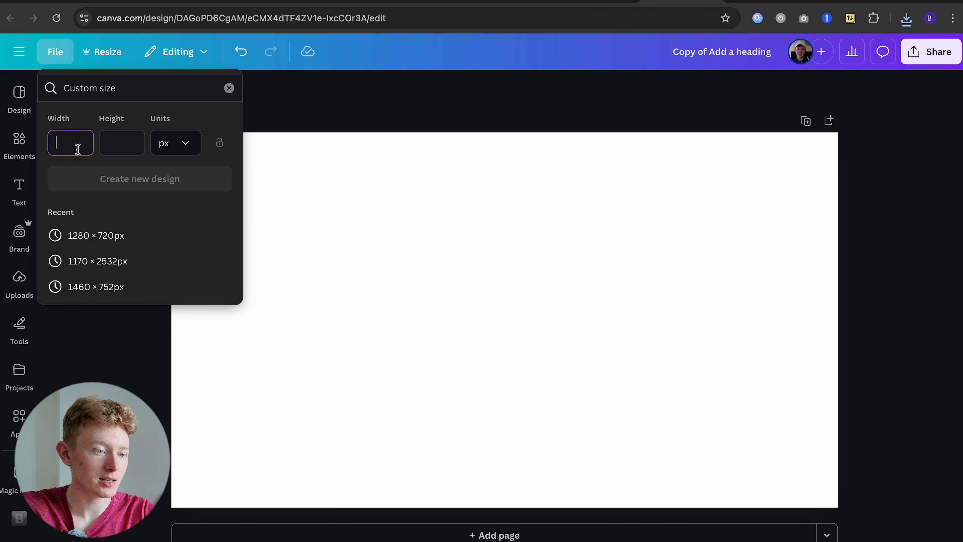
key("Tab")
type("720")
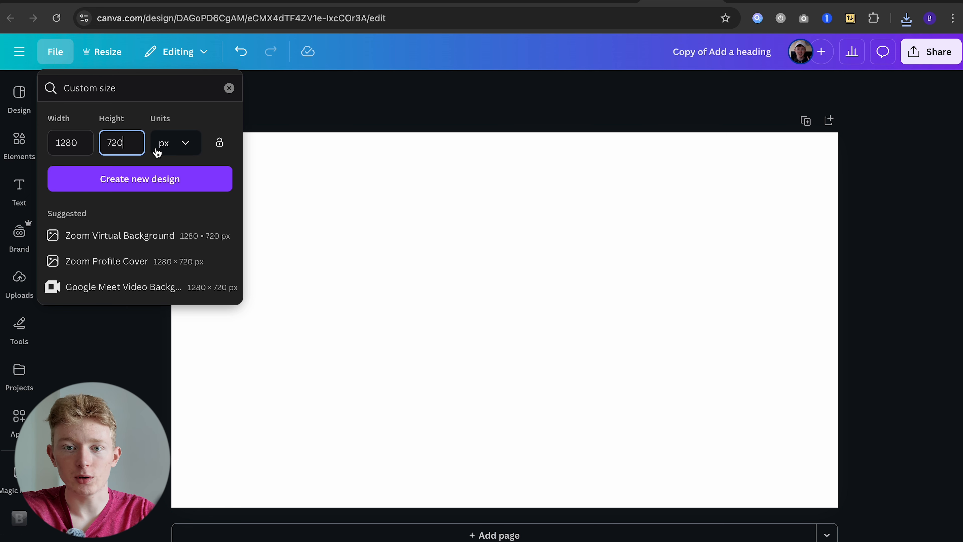
double_click(65, 148)
left_click(133, 145)
left_click(692, 176)
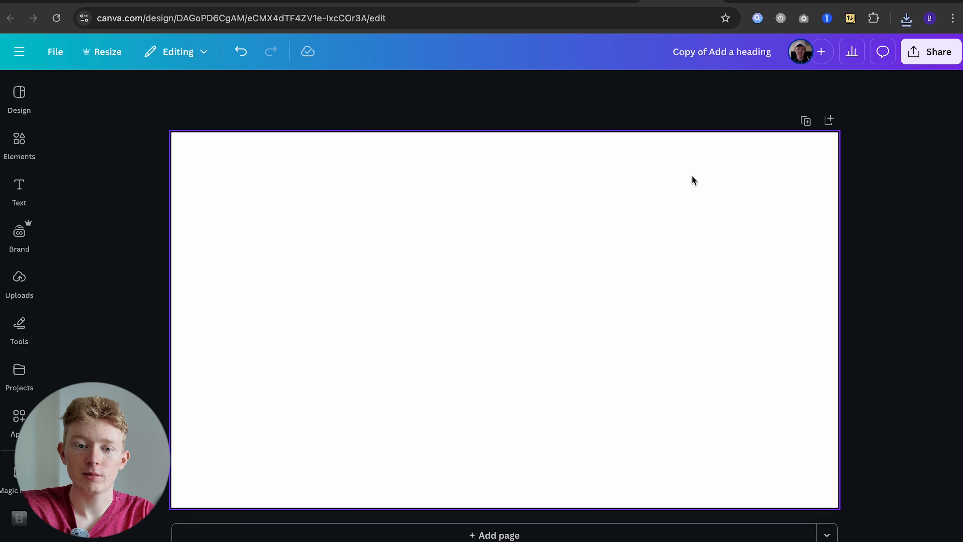
Paste the downloaded image of the man into the blank Canva page and enlarge it to cover the whole page
left_click(906, 18)
left_click(541, 274)
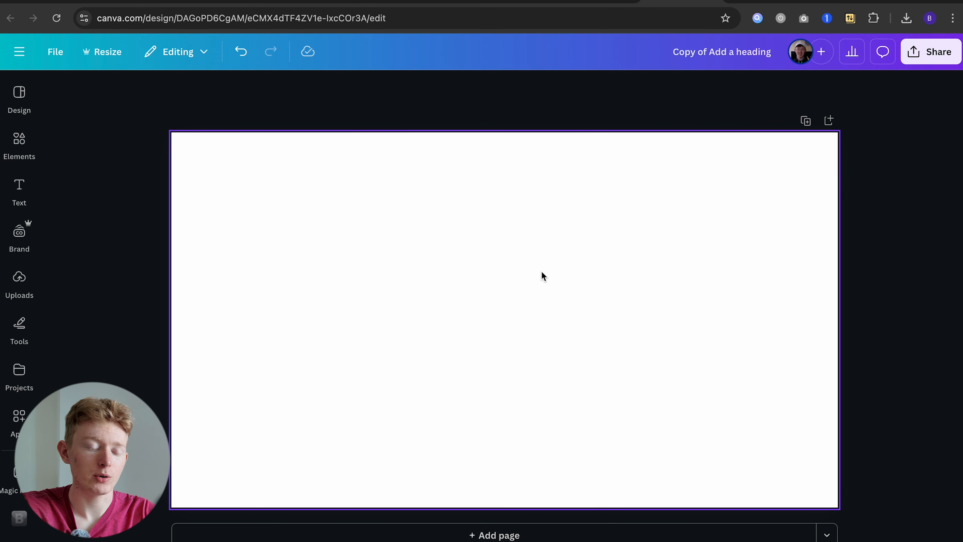
key("ctrl+v")
left_click_drag(335, 202, 152, 122)
left_click_drag(662, 433, 834, 523)
left_click(870, 430)
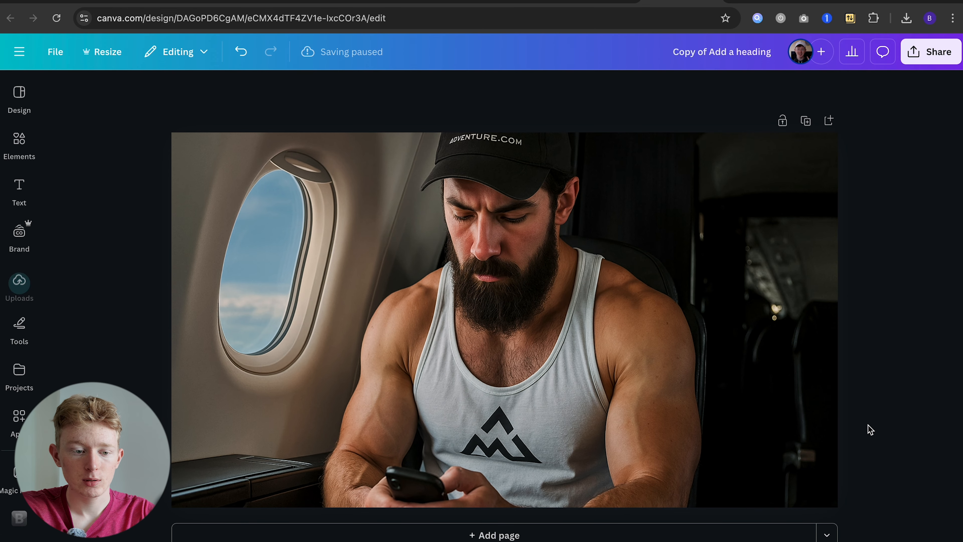
Reposition the photo so the cap's logo is inside the page, and enlarge the photo slightly beyond the page edges
scroll(871, 430, "down", 3)
left_click(535, 303)
left_click_drag(529, 304, 518, 319)
scroll(505, 265, "up", 3)
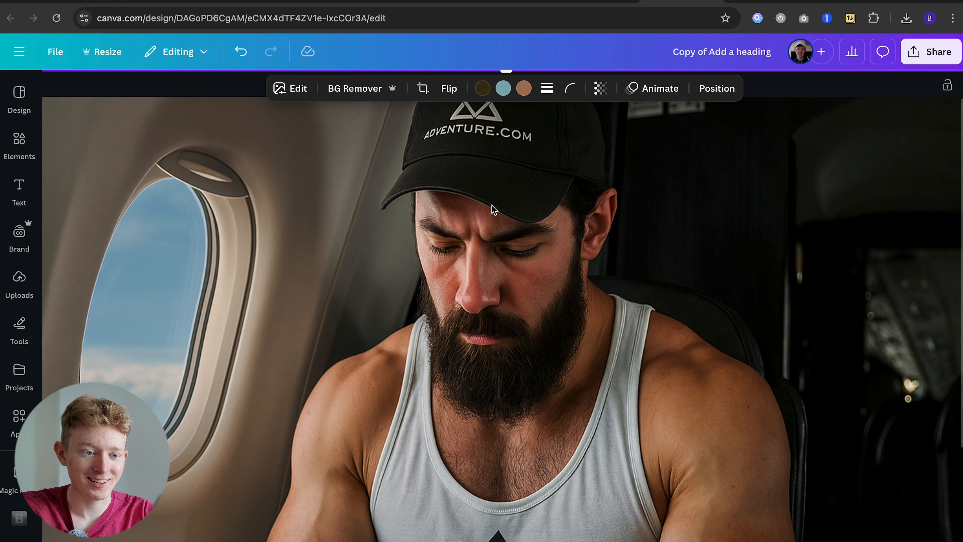
scroll(493, 208, "up", 1)
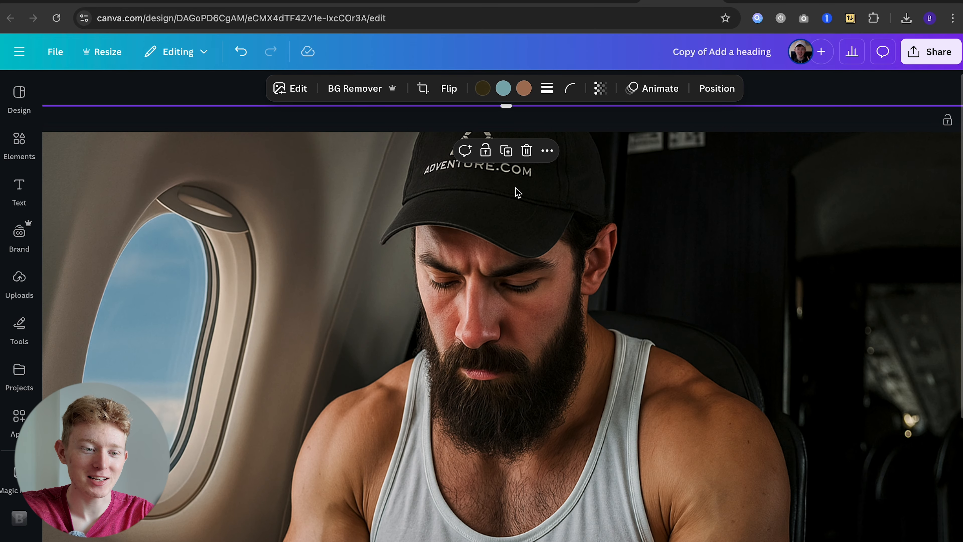
scroll(518, 182, "down", 5)
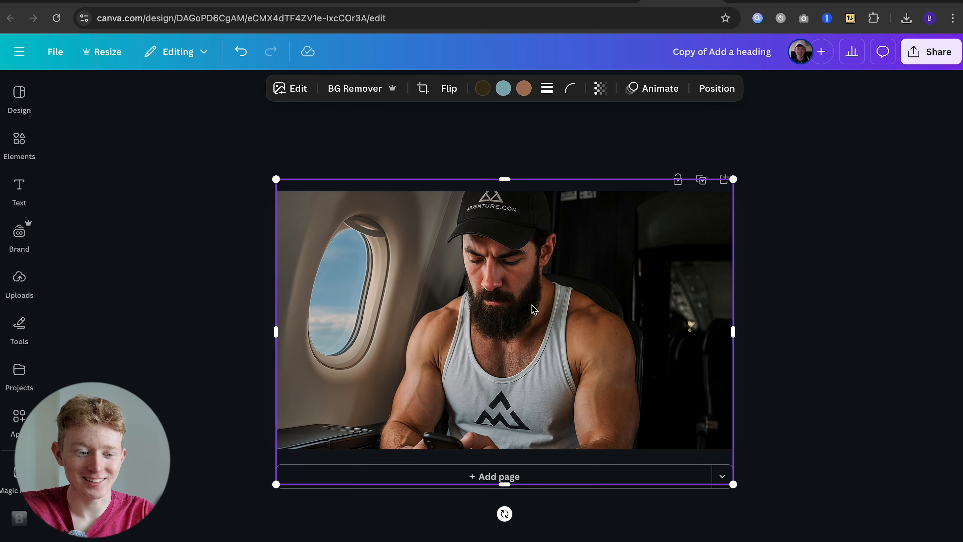
left_click(822, 341)
left_click_drag(687, 227, 700, 218)
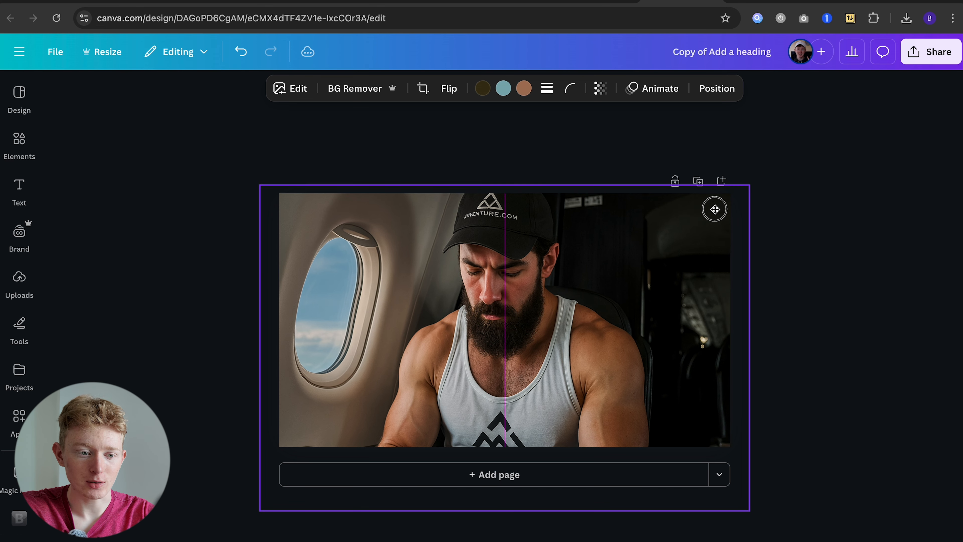
left_click_drag(715, 209, 716, 209)
left_click(826, 213)
Switch to the YouTube channel page and examine the "your time is limited." thumbnail as a reference
left_click(753, 0)
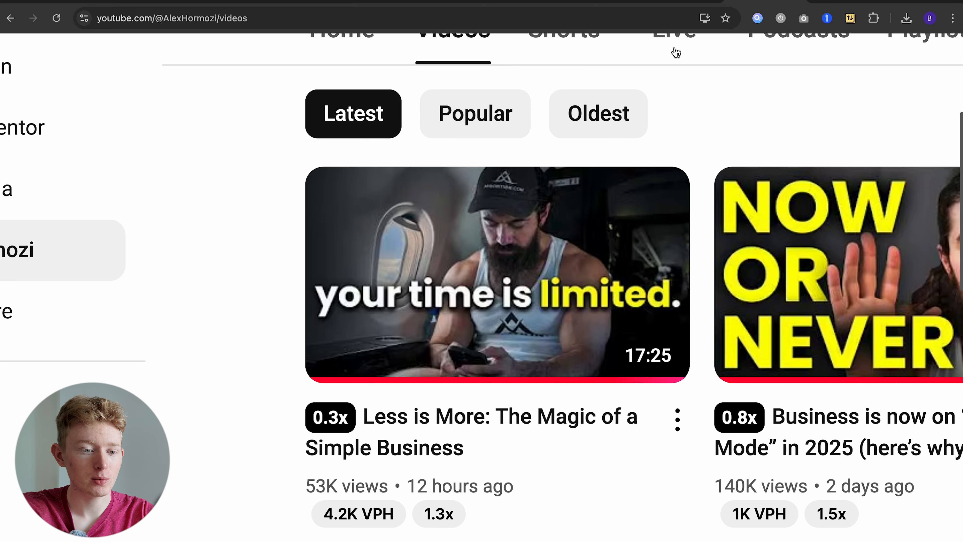
scroll(280, 268, "up", 2)
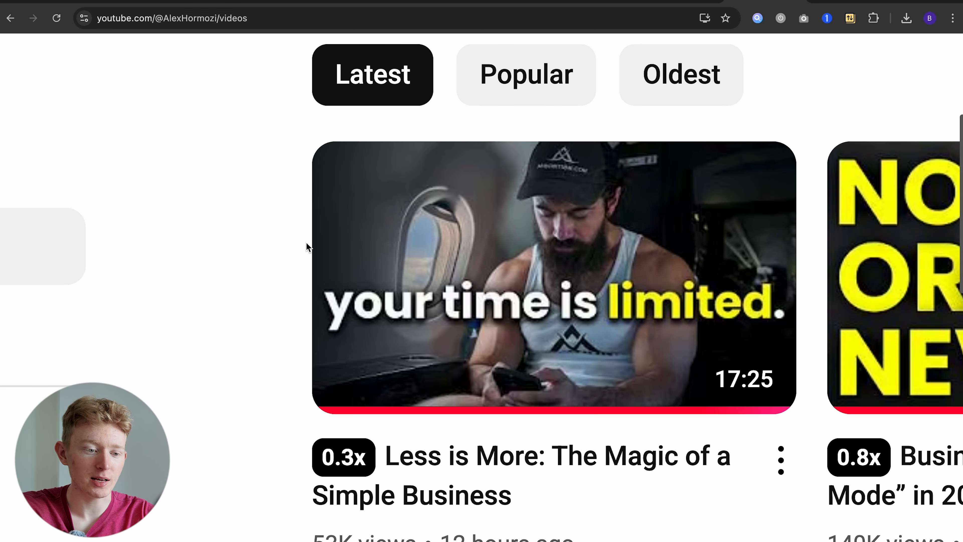
scroll(286, 315, "down", 2)
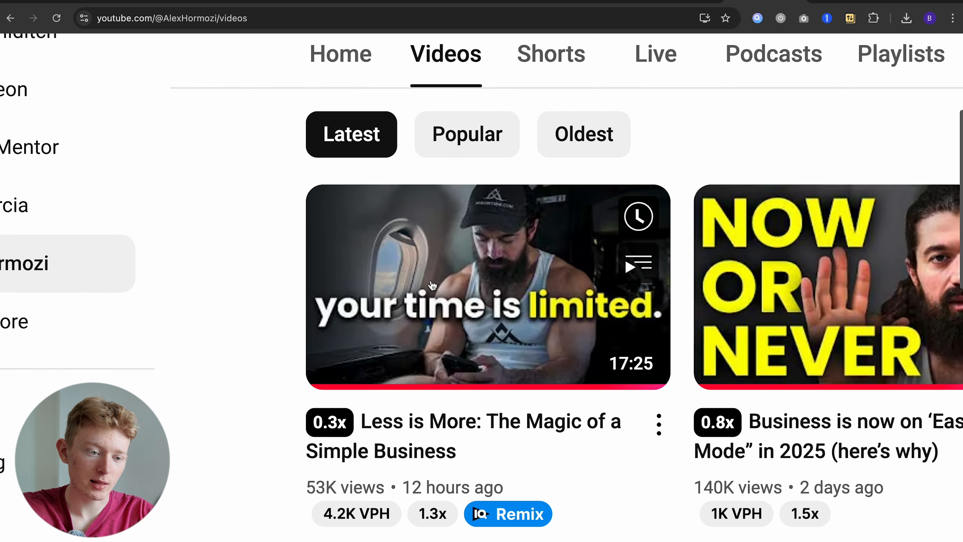
mouse_move(318, 330)
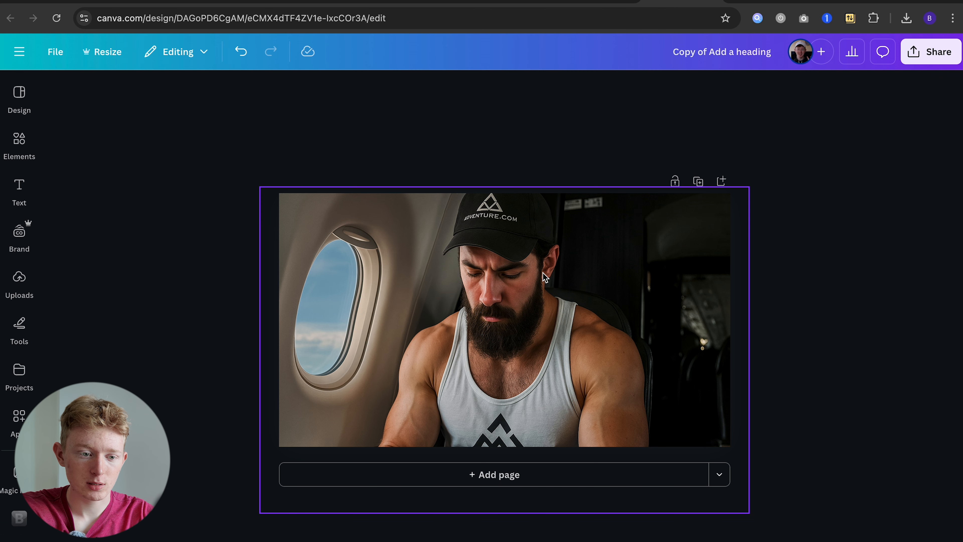
Switch back to the Canva design and scale the photo down slightly while keeping the page covered
left_click(543, 274)
left_click_drag(750, 187, 724, 208)
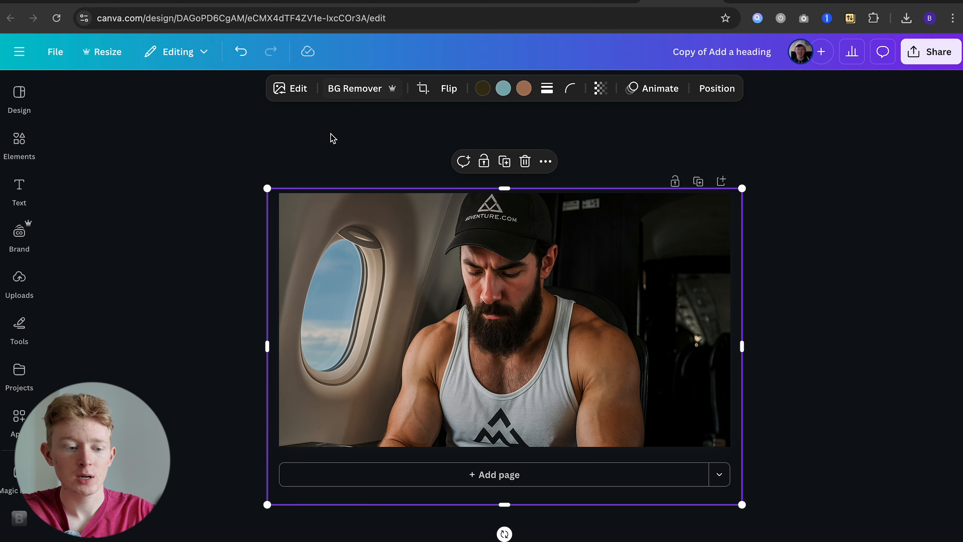
View the remove.bg website in a new browser tab and close that tab
key("ctrl+t")
type("remove.bg")
key("Return")
key("super+w")
Try removing the photo's background and undo the removal
left_click(342, 93)
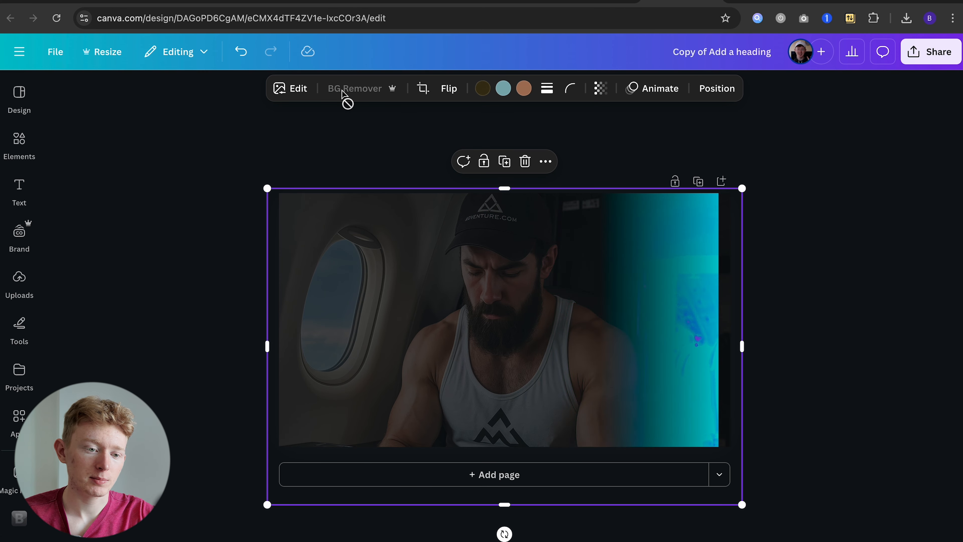
key("super+z")
Duplicate the photo, align the copy over the original and remove the copy's background
left_click(474, 308)
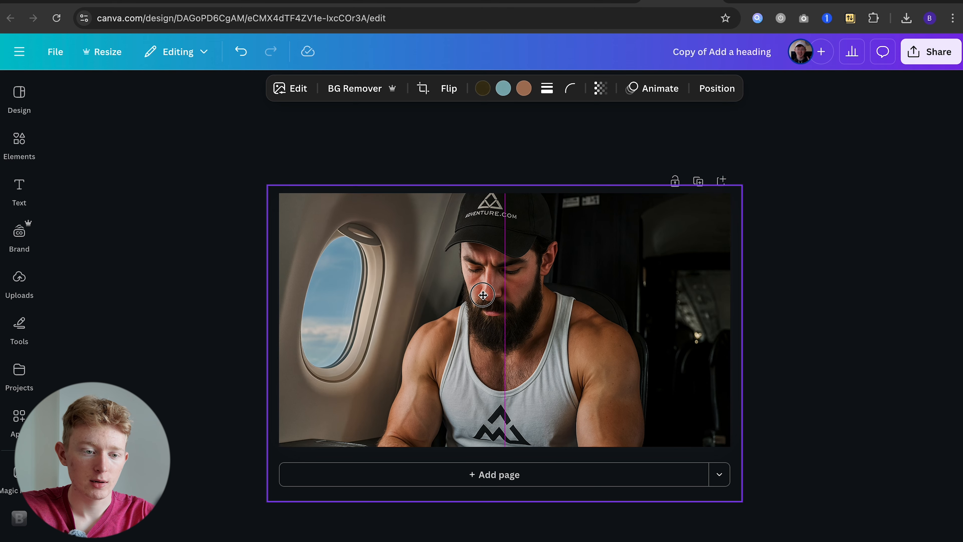
right_click(481, 305)
left_click(532, 274)
left_click_drag(487, 299, 503, 346)
Select the original photo beneath the cutout in the layer list and darken it slightly with the image adjustments
right_click(394, 285)
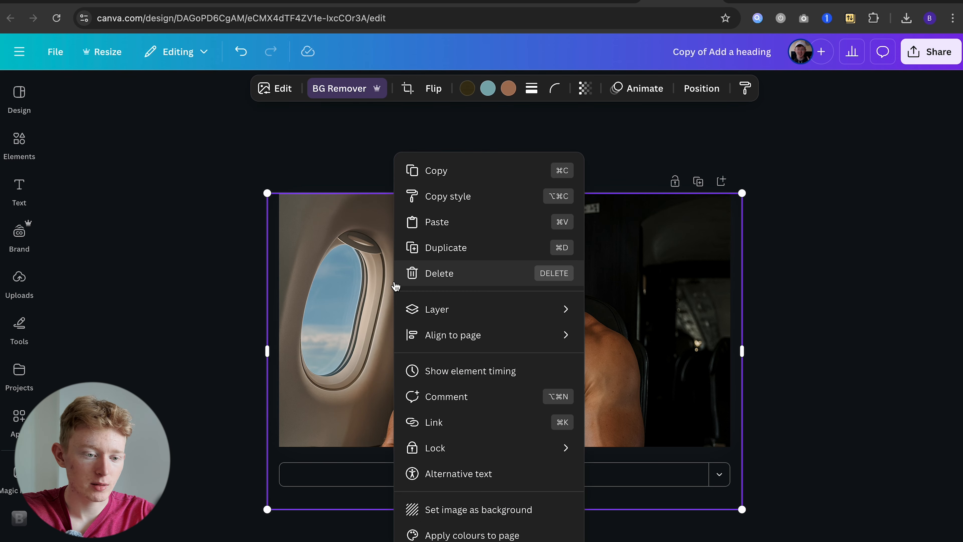
mouse_move(452, 320)
left_click(668, 421)
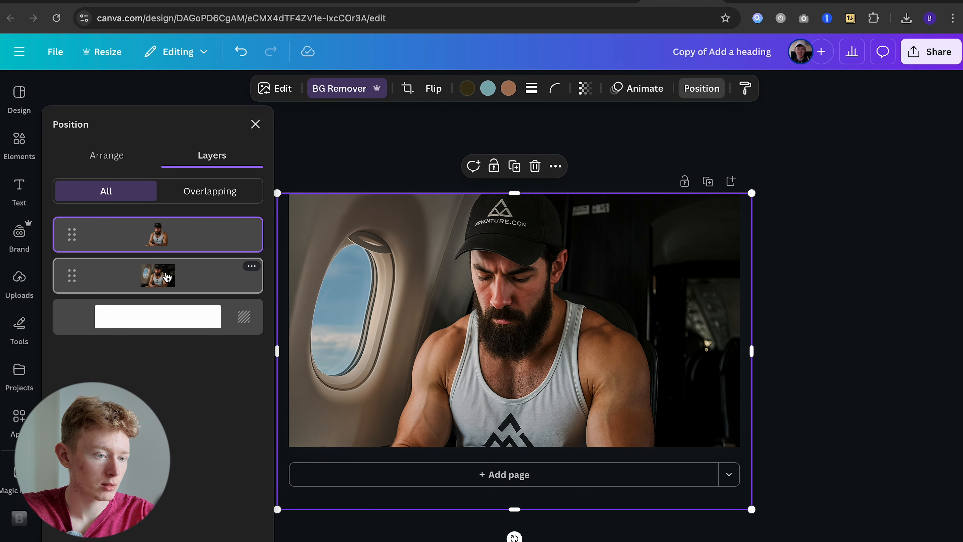
left_click(268, 91)
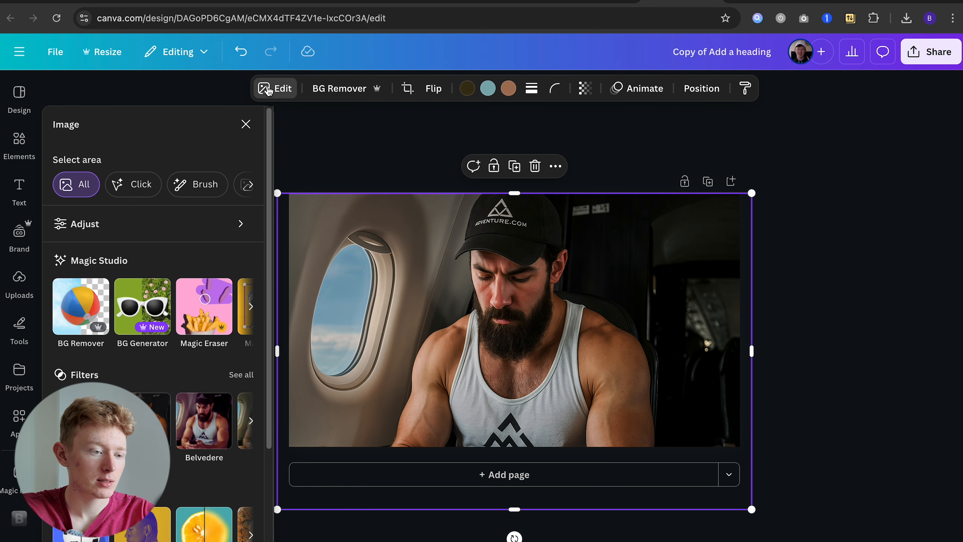
left_click(83, 221)
left_click_drag(135, 417, 109, 417)
scroll(183, 357, "down", 6)
scroll(127, 267, "up", 6)
left_click(60, 124)
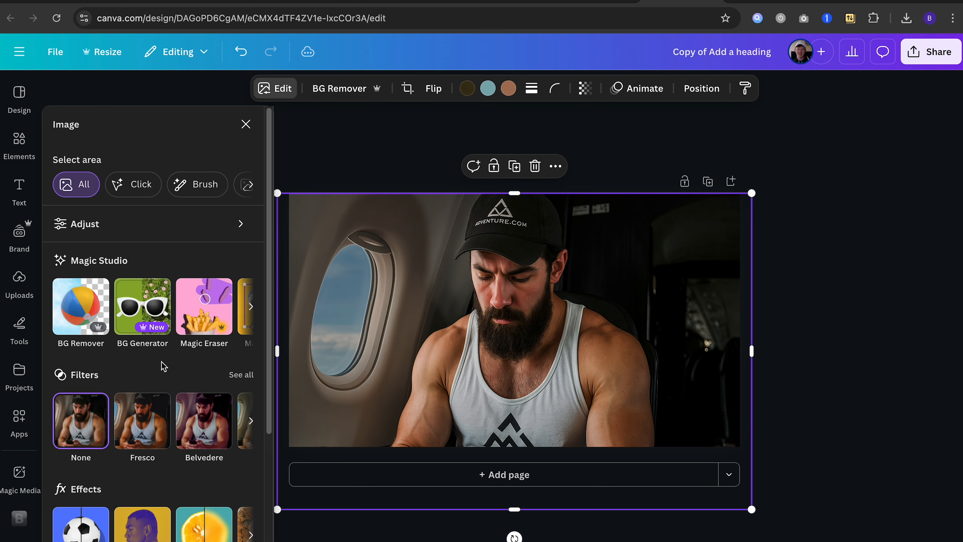
Apply a whole-image blur of intensity 23 to the background photo and compare the design with and without it
scroll(162, 369, "down", 4)
left_click(200, 399)
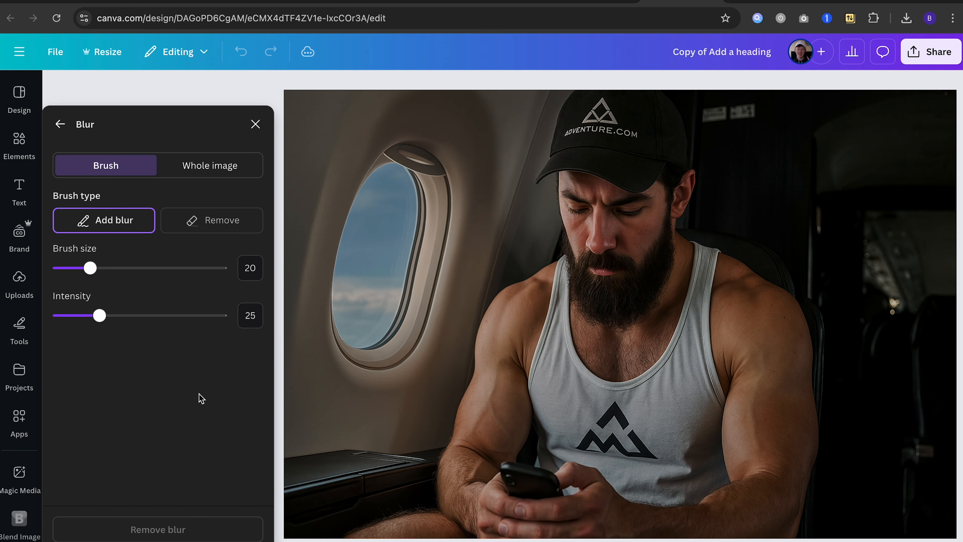
left_click(210, 165)
left_click_drag(63, 226, 97, 234)
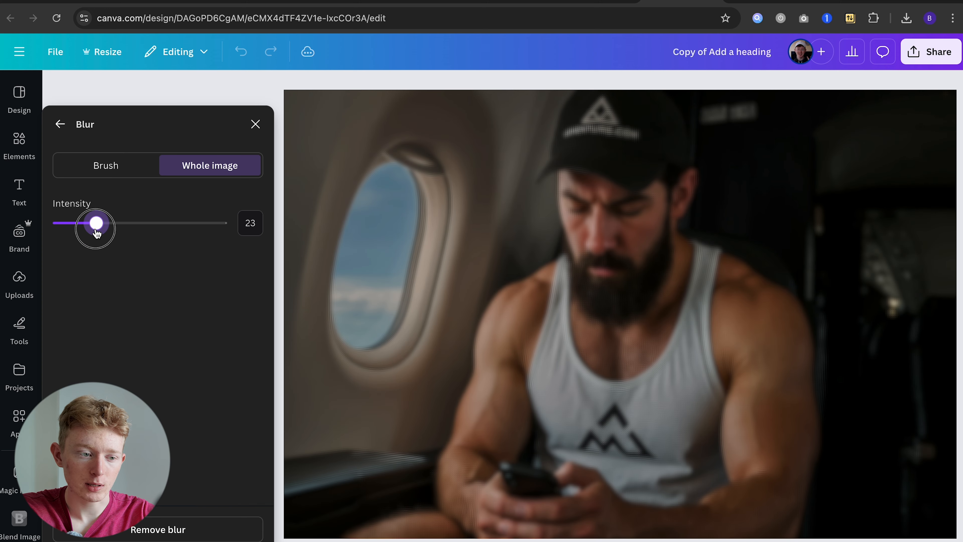
left_click(256, 124)
left_click(154, 281)
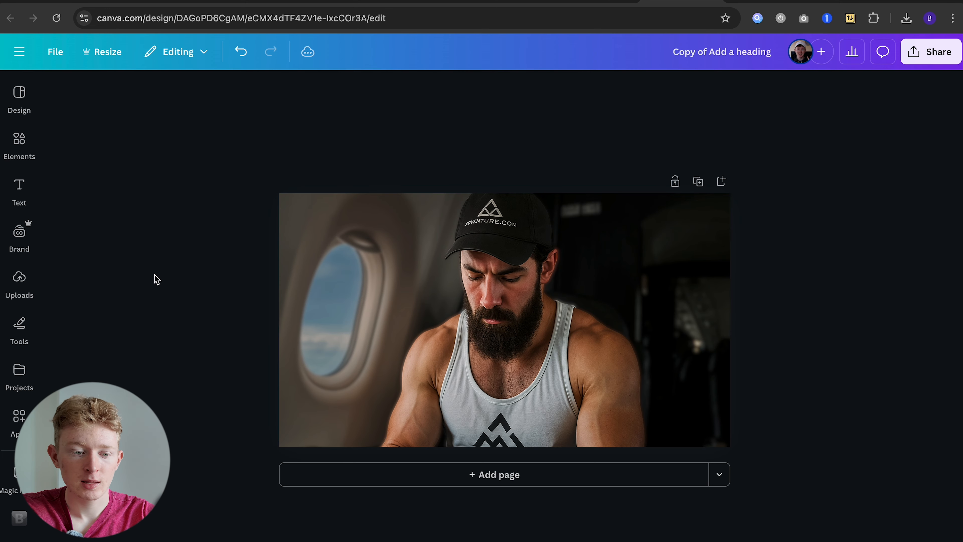
key("ctrl+z")
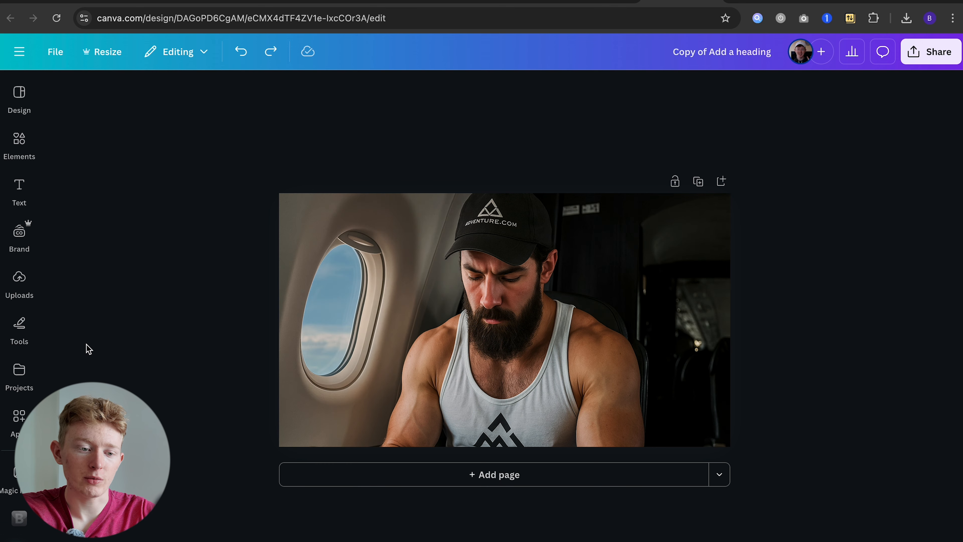
key("ctrl+shift+z")
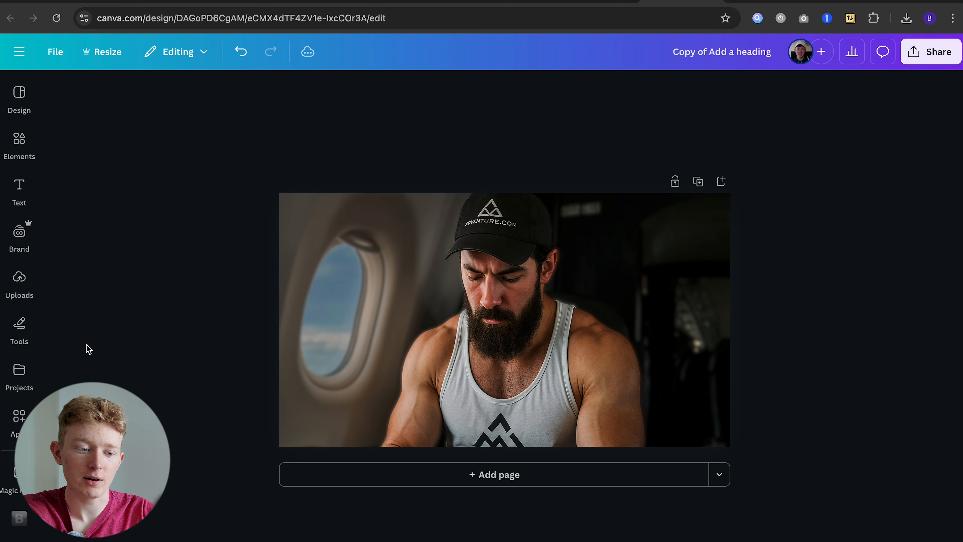
Add a heading to the page and replace its text with the reference thumbnail's wording, "your time is limited."
left_click(19, 188)
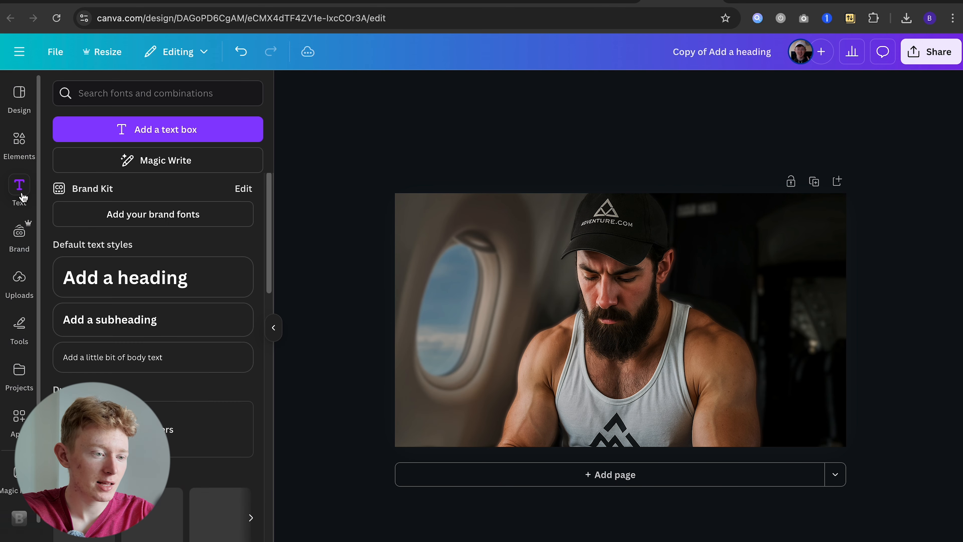
left_click(133, 269)
left_click(333, 270)
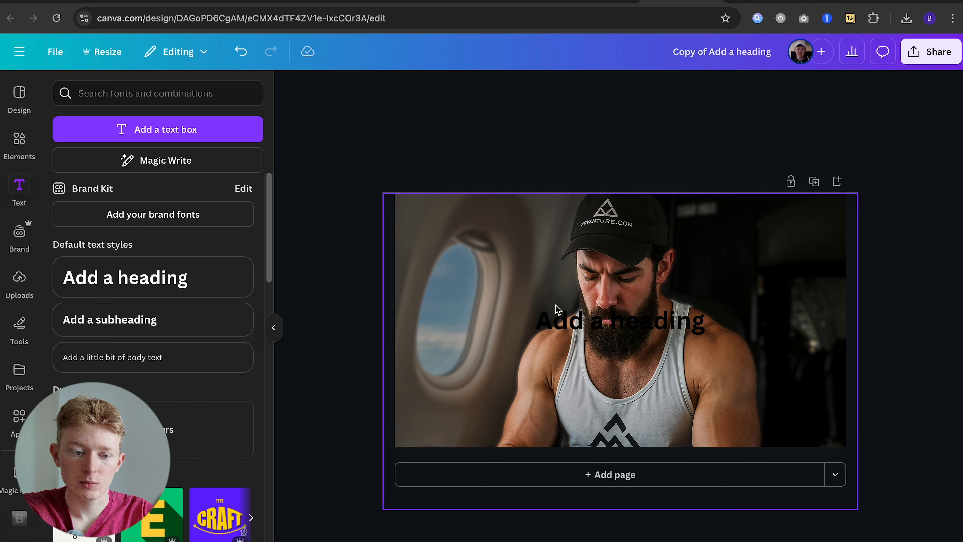
left_click(755, 2)
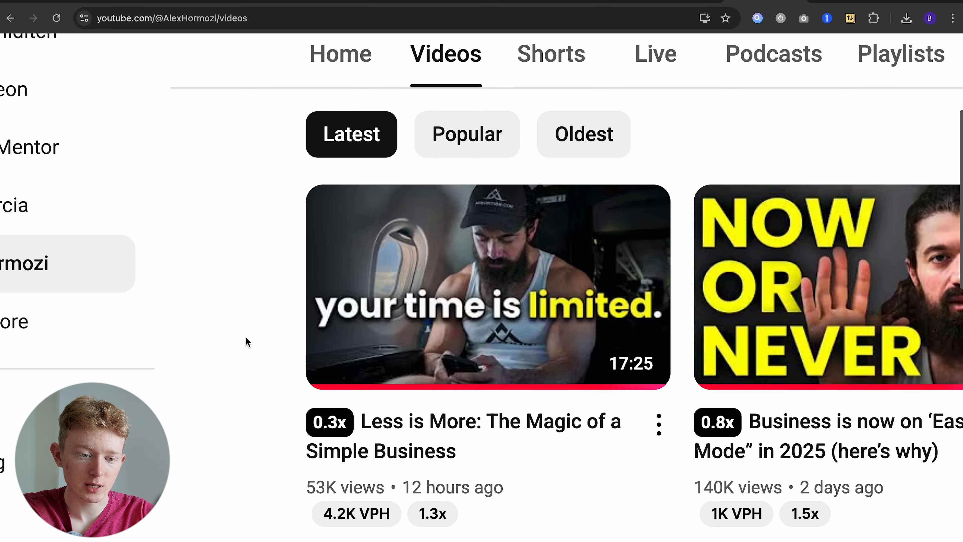
left_click(693, 2)
triple_click(609, 322)
key("BackSpace")
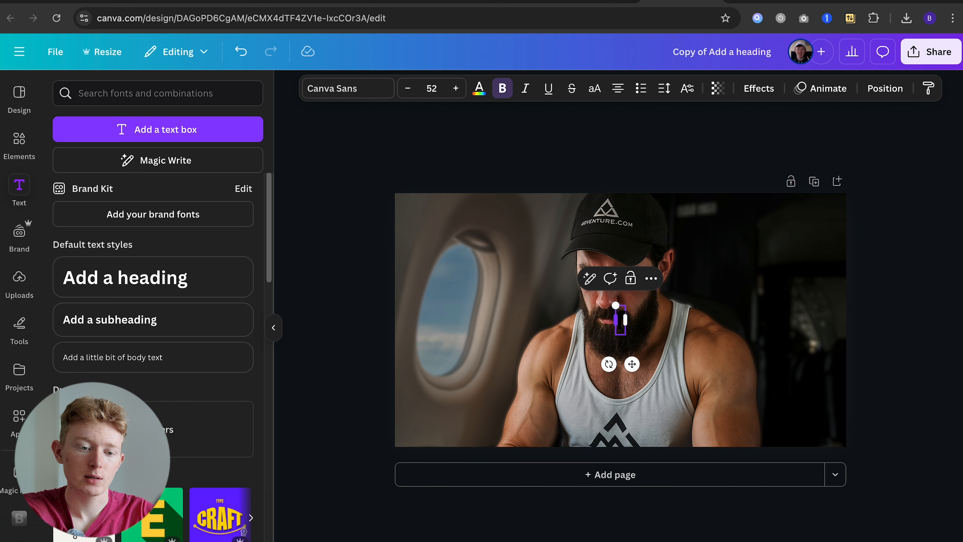
type("your time is limited.")
Set the colour of the whole "your time is limited." heading to white (#ffffff)
triple_click(563, 323)
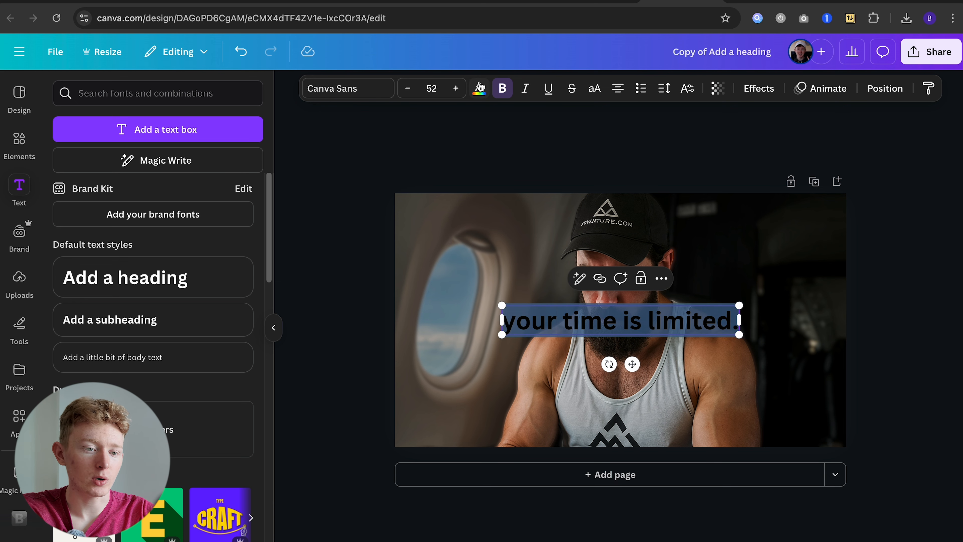
left_click(480, 90)
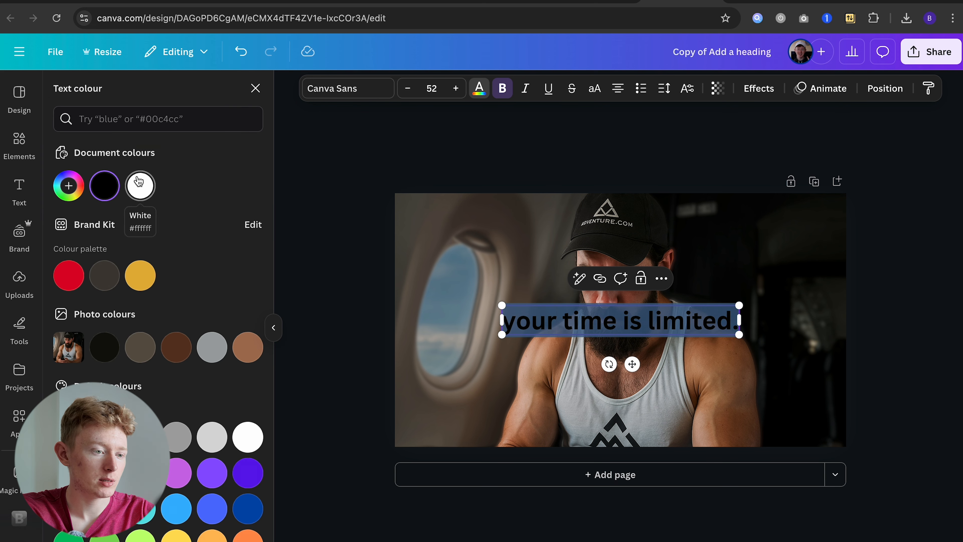
left_click(139, 181)
left_click(309, 340)
Enlarge the heading to a font size of about 87.8 and place it across the photo just below the man's face
left_click(518, 322)
left_click_drag(501, 306, 392, 289)
left_click(273, 327)
left_click_drag(625, 291, 668, 274)
left_click_drag(591, 305, 615, 338)
left_click_drag(691, 319, 712, 320)
left_click(785, 325)
left_click(639, 346)
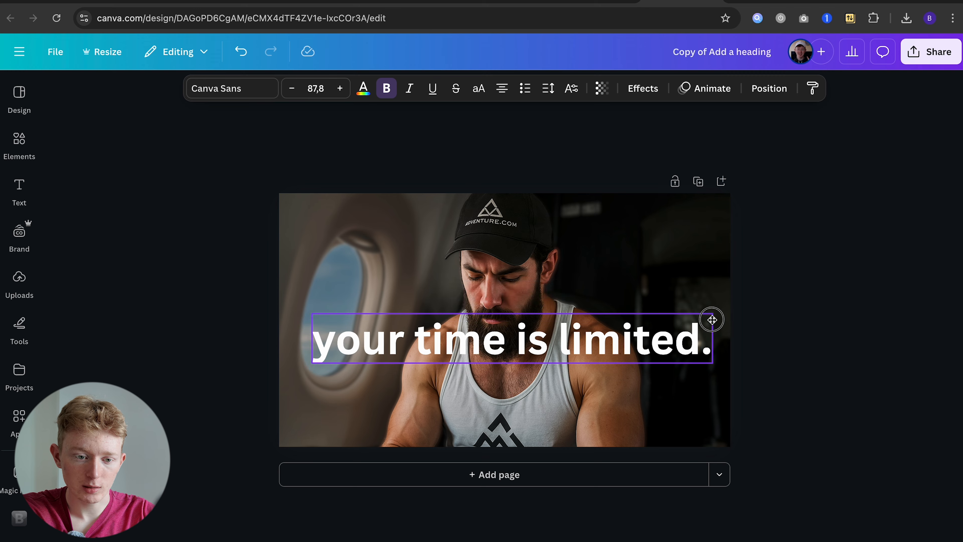
left_click(792, 318)
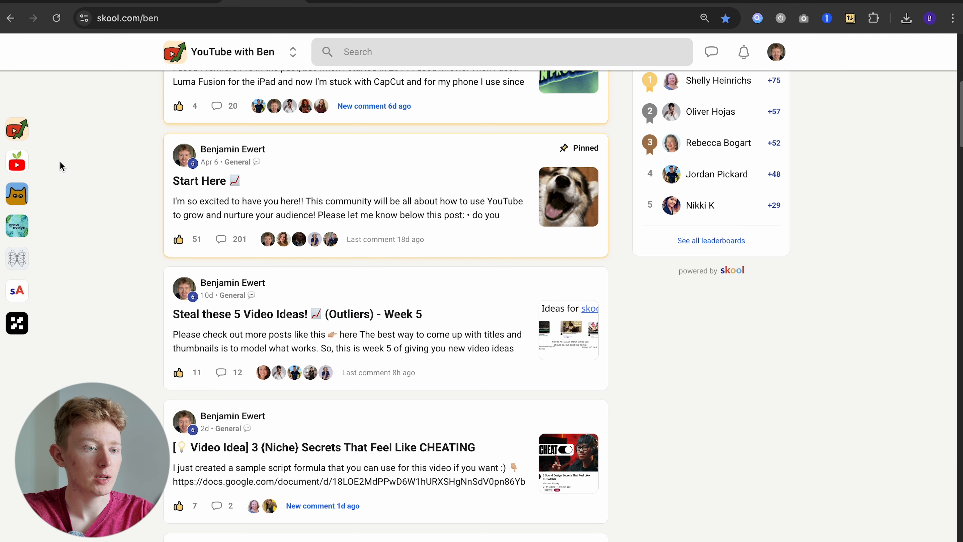
Browse the Skool community feed and open the post "Steal these 5 Video Ideas! (Outliers) - Week 5" to look over its ideas
scroll(136, 213, "up", 10)
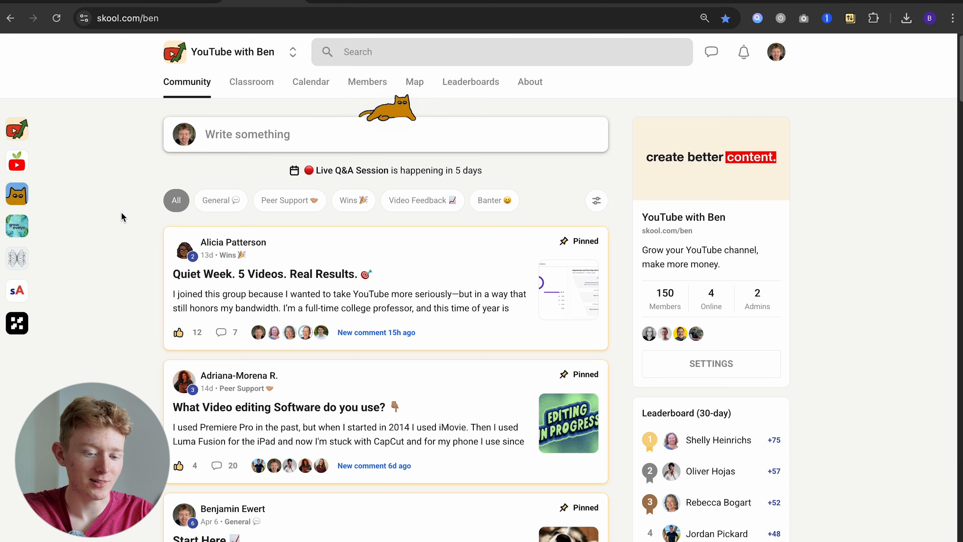
scroll(115, 224, "down", 5)
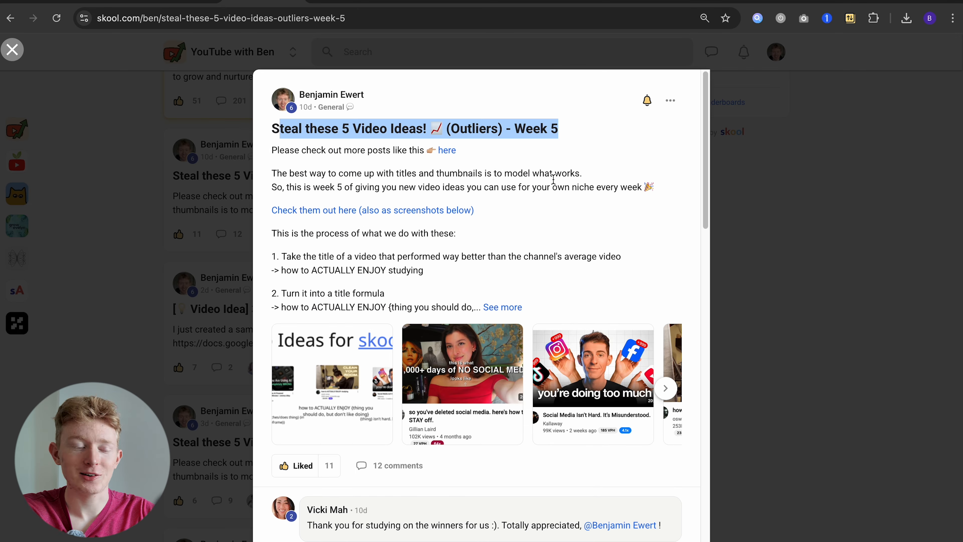
left_click(282, 127)
left_click_drag(269, 129, 551, 125)
left_click(612, 200)
left_click(213, 243)
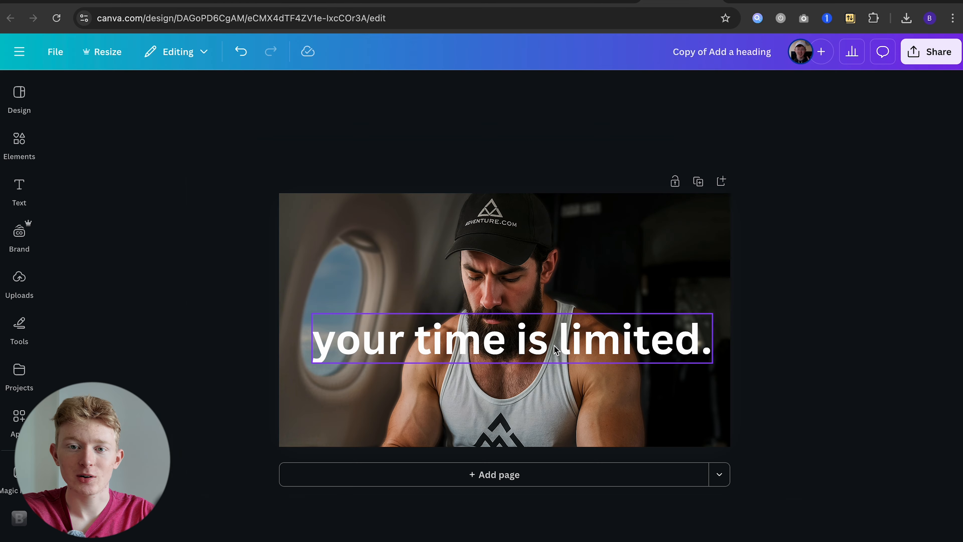
Colour the word "limited" in the Canva heading yellow (#FFE500) with a custom colour
left_click(629, 339)
double_click(630, 340)
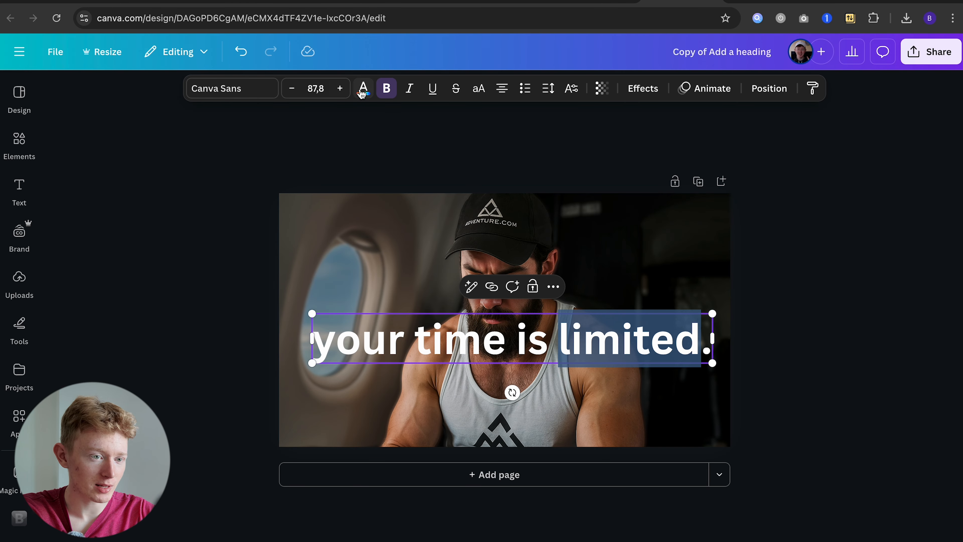
left_click(363, 89)
left_click(68, 221)
left_click(130, 287)
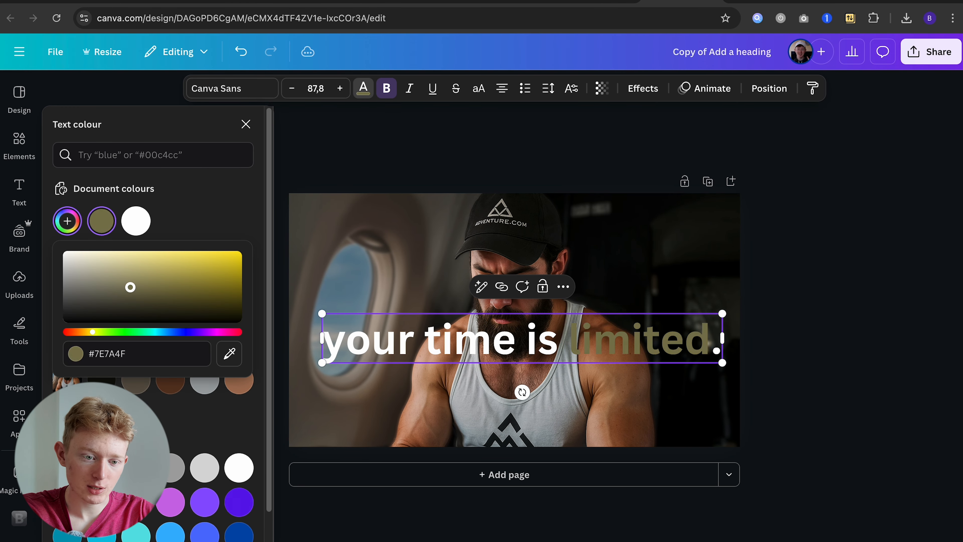
left_click_drag(130, 287, 267, 215)
left_click(753, 198)
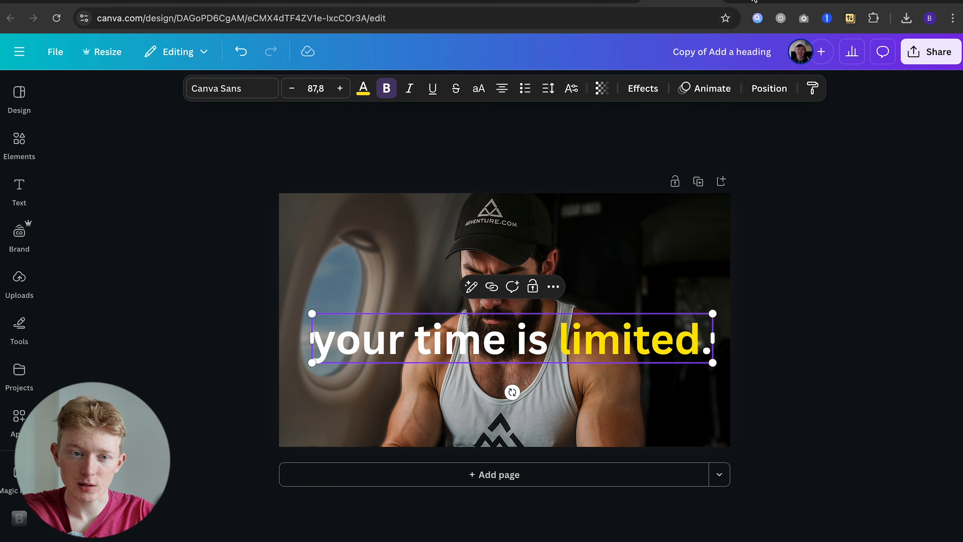
Capture a crop of the yellow lettering in the YouTube reference thumbnail and place it above the heading in the Canva design
left_click(754, 2)
key("super+shift+4")
left_click_drag(534, 285, 602, 319)
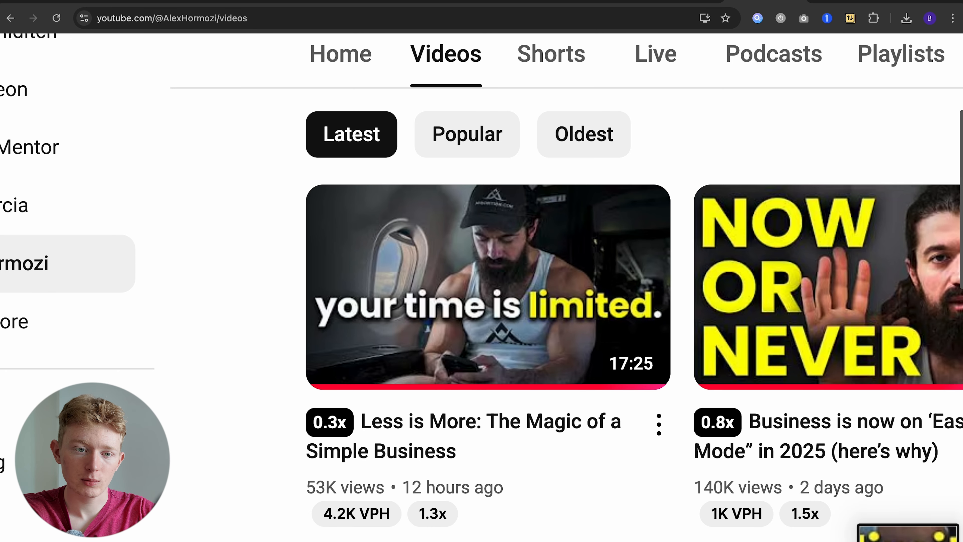
left_click(671, 2)
left_click_drag(870, 527, 504, 320)
left_click_drag(576, 289, 580, 224)
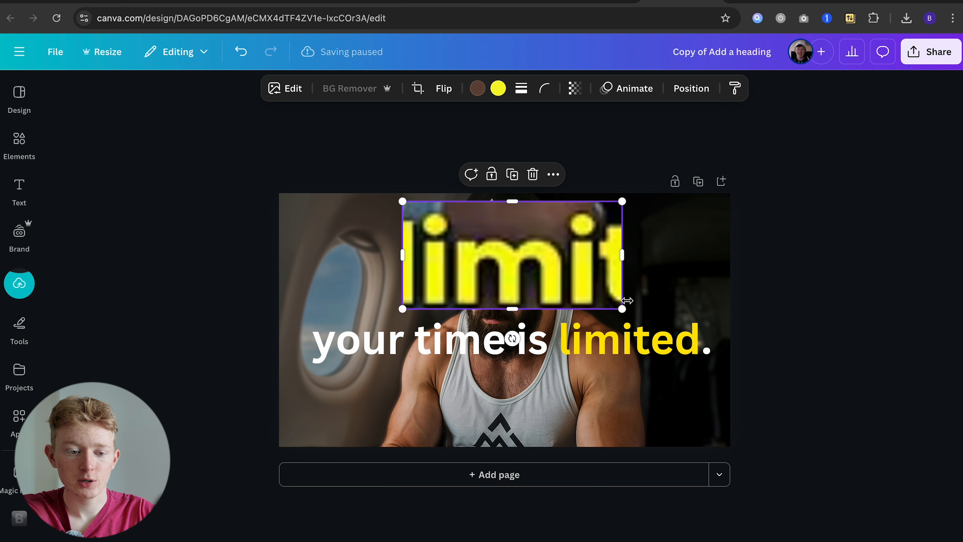
Recolour the word "limited" with the yellow sampled from the pasted crop (#FAFF0F), and delete the crop
double_click(618, 341)
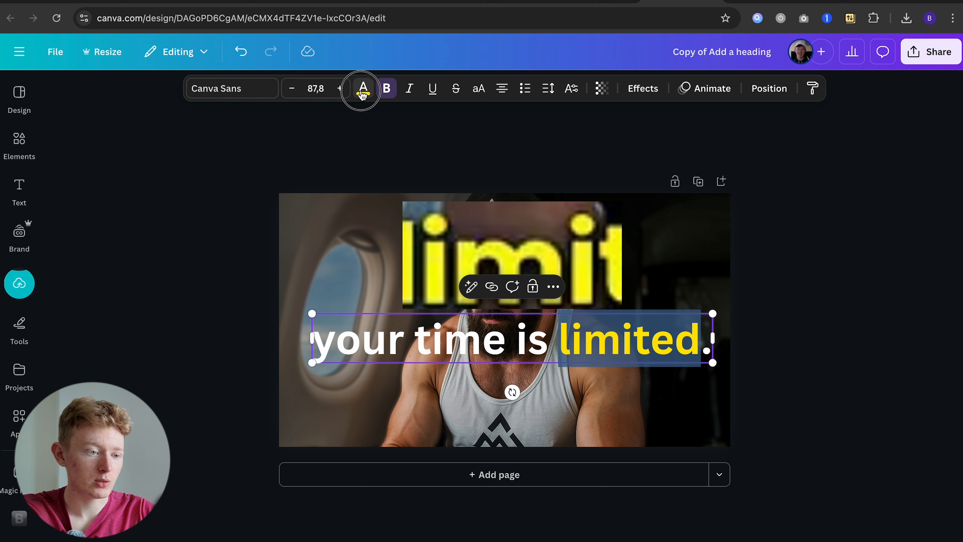
left_click(363, 91)
left_click(70, 227)
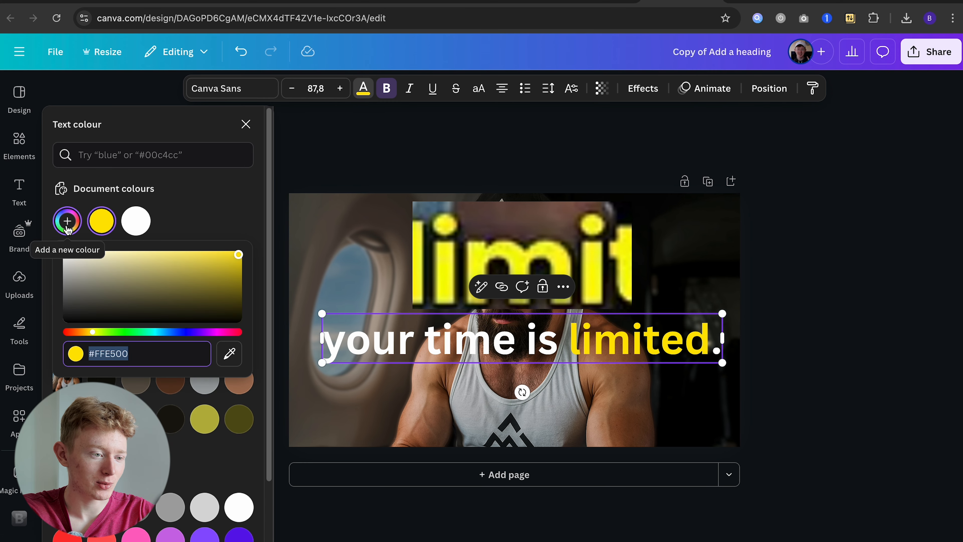
left_click(229, 358)
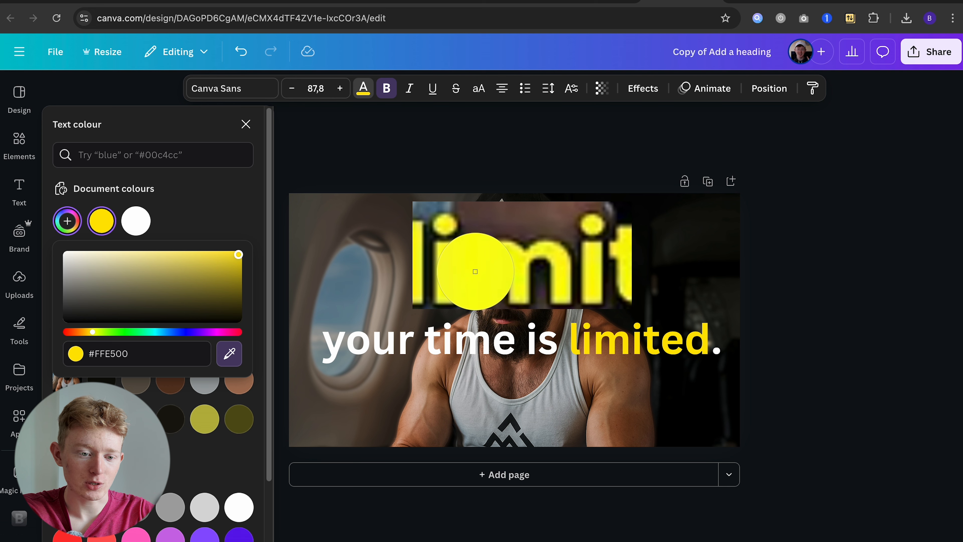
left_click(475, 272)
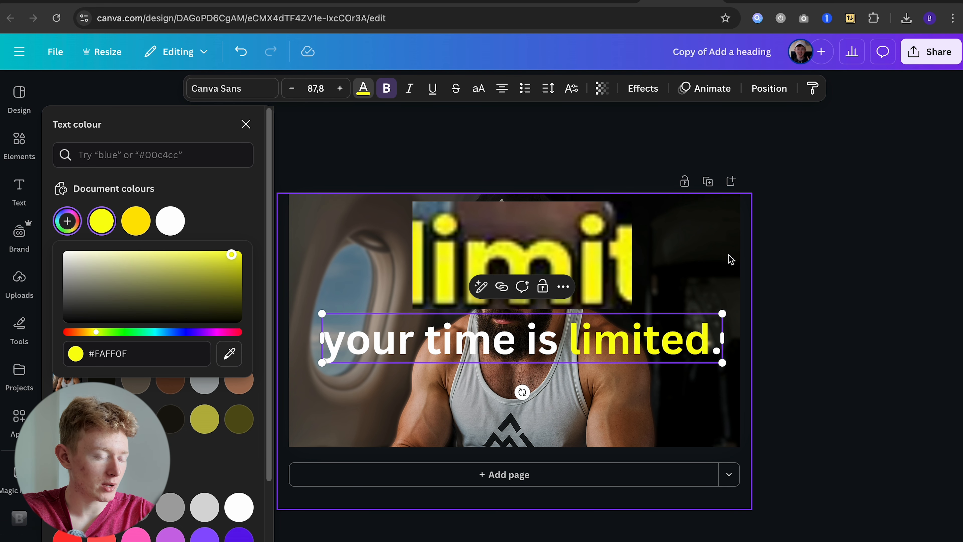
left_click(592, 301)
key("BackSpace")
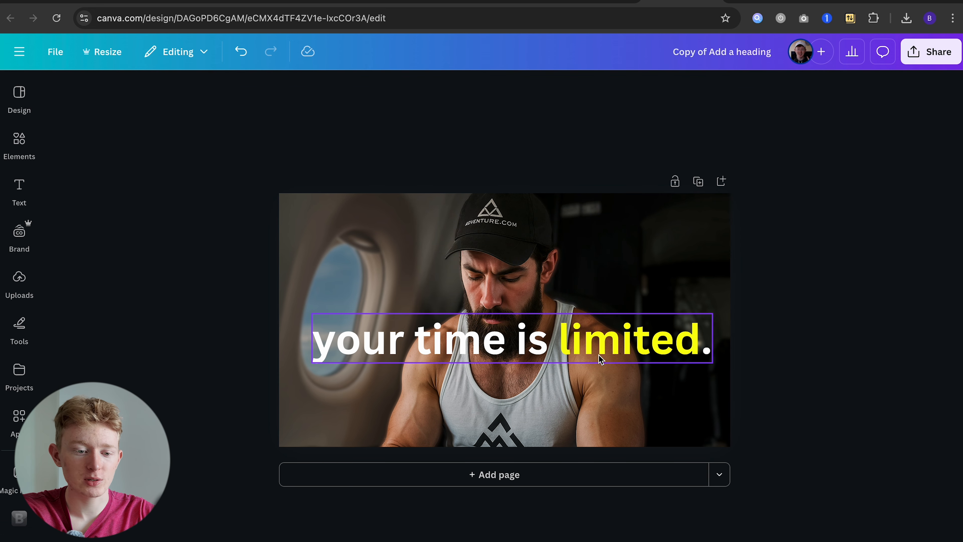
Check the hex colour code applied to the word "limited"
left_click(601, 347)
left_click(601, 345)
double_click(603, 343)
left_click(363, 88)
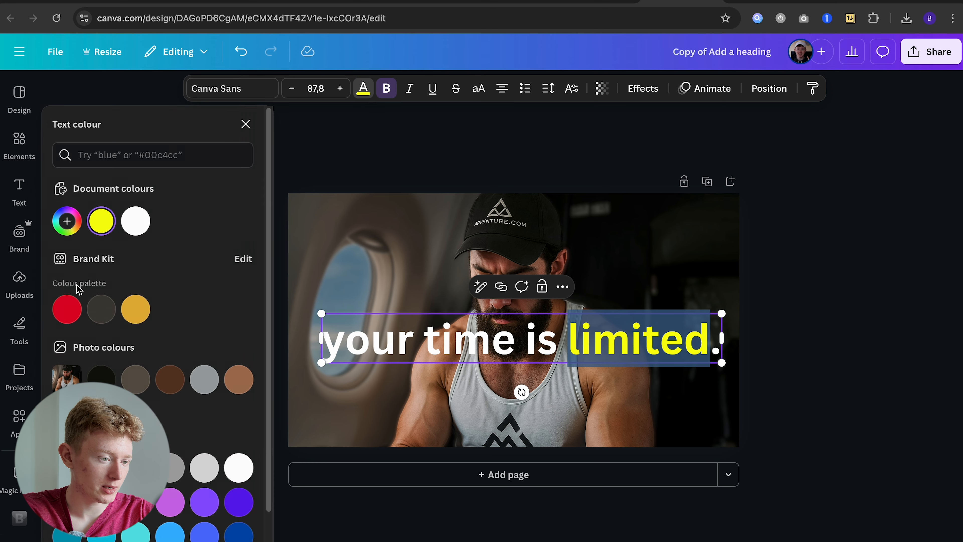
left_click(96, 225)
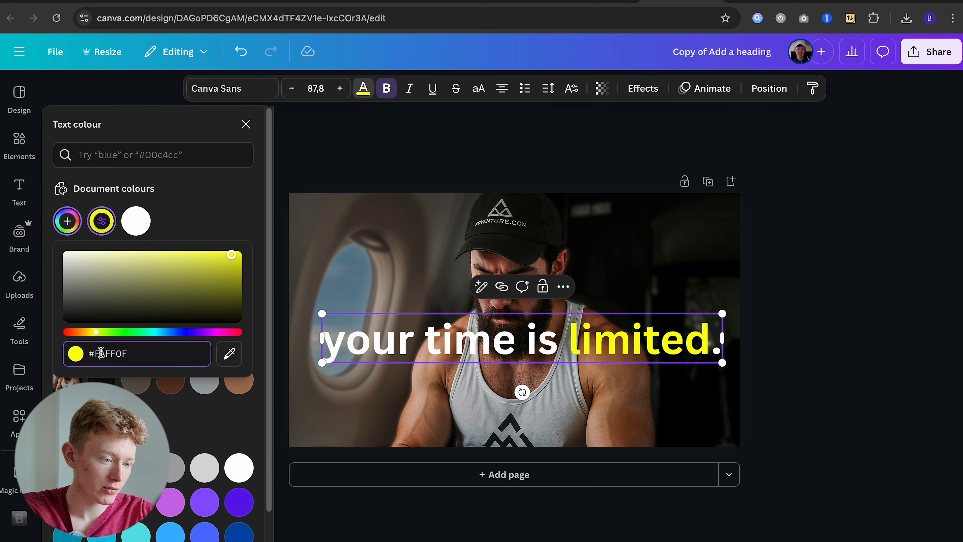
left_click(609, 304)
left_click(601, 339)
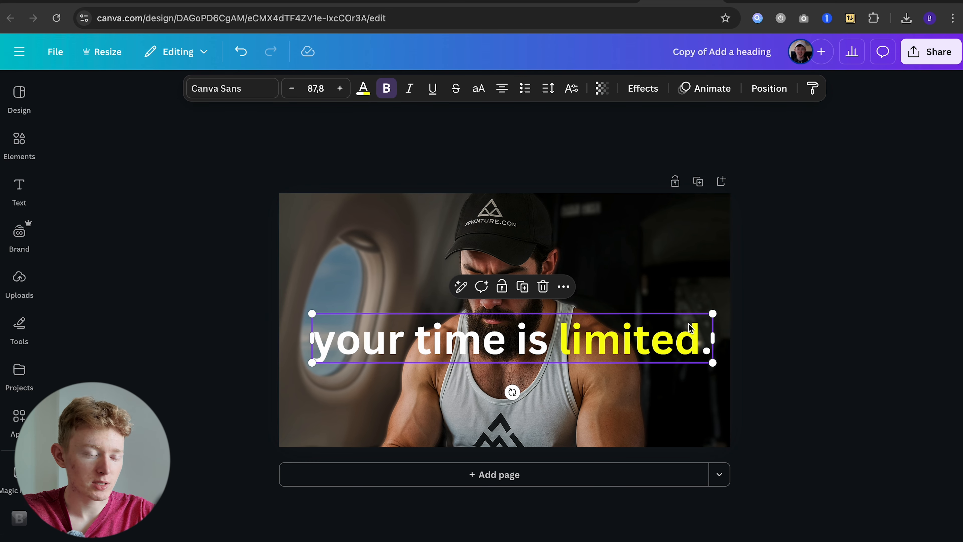
Check the lettering of the YouTube reference thumbnail and try Helvetica Now in Black and Bold on the Canva heading
left_click(615, 6)
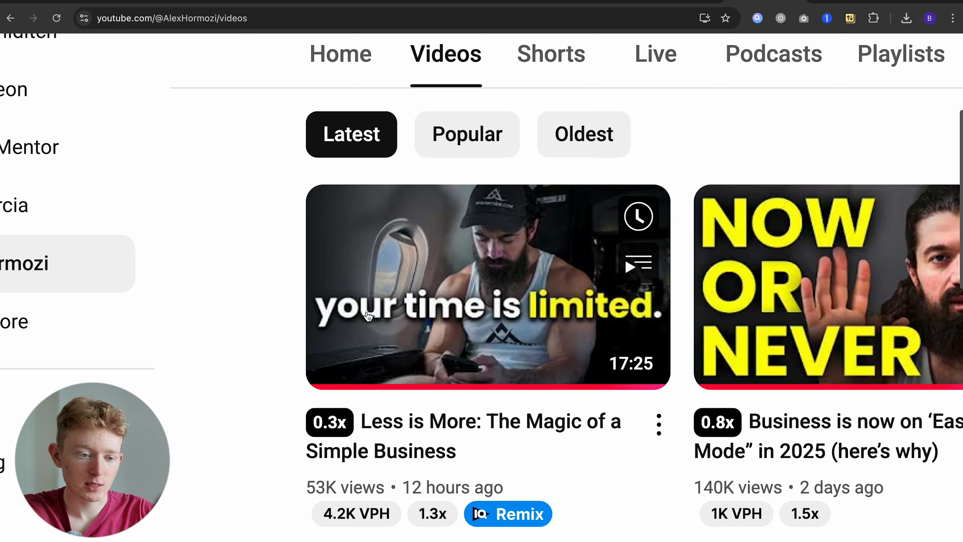
left_click(685, 2)
left_click(758, 341)
left_click(649, 339)
left_click(230, 88)
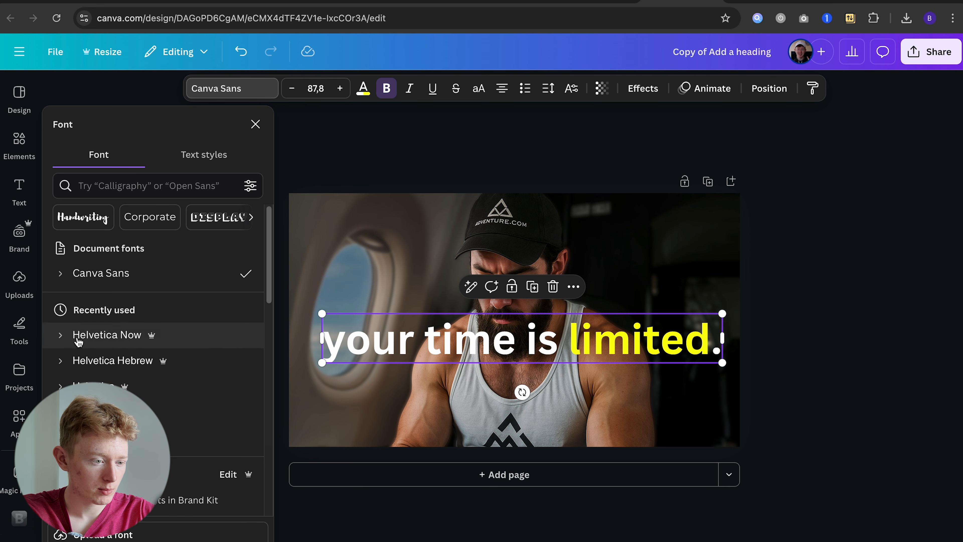
left_click(61, 387)
left_click(154, 438)
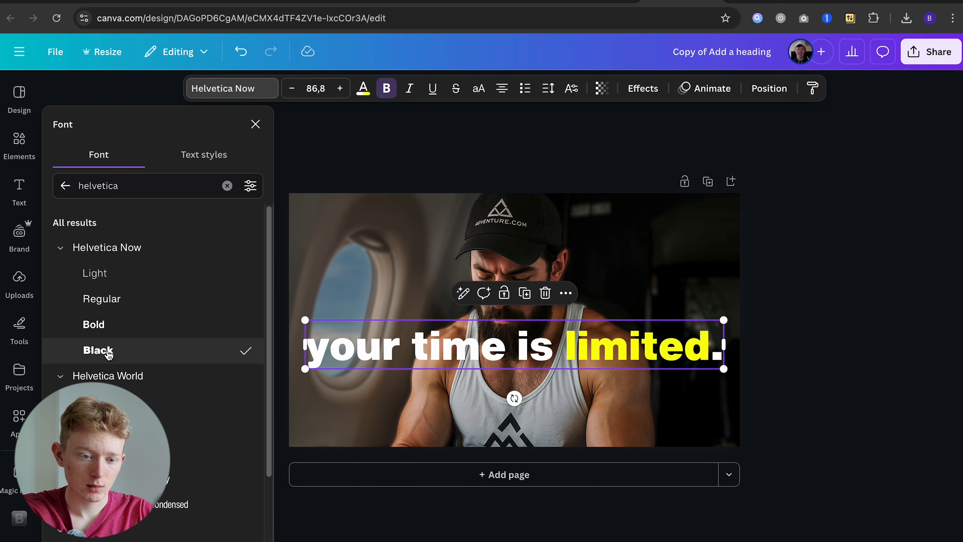
left_click(112, 326)
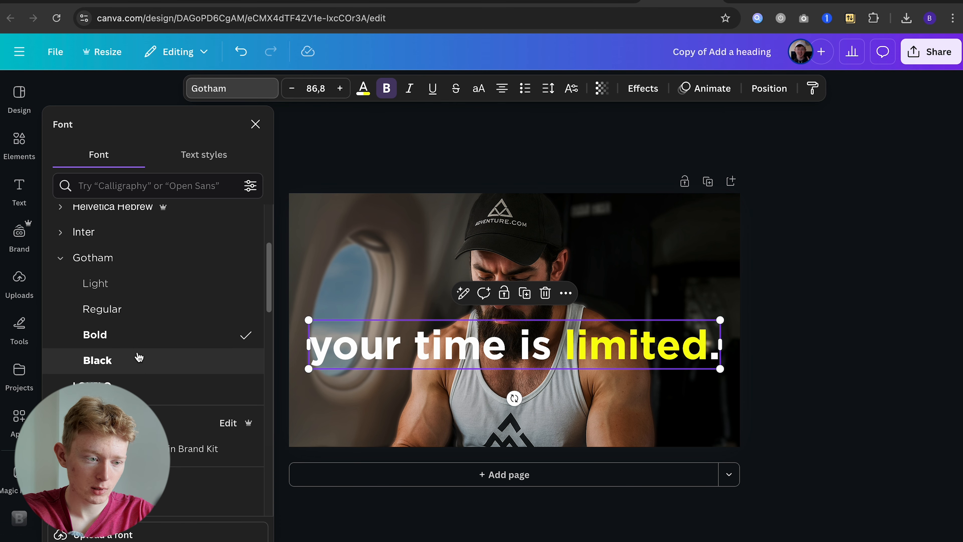
Compare the Black and Bold weights of Gotham on the heading and settle on Bold
left_click(139, 365)
left_click(144, 339)
left_click(144, 361)
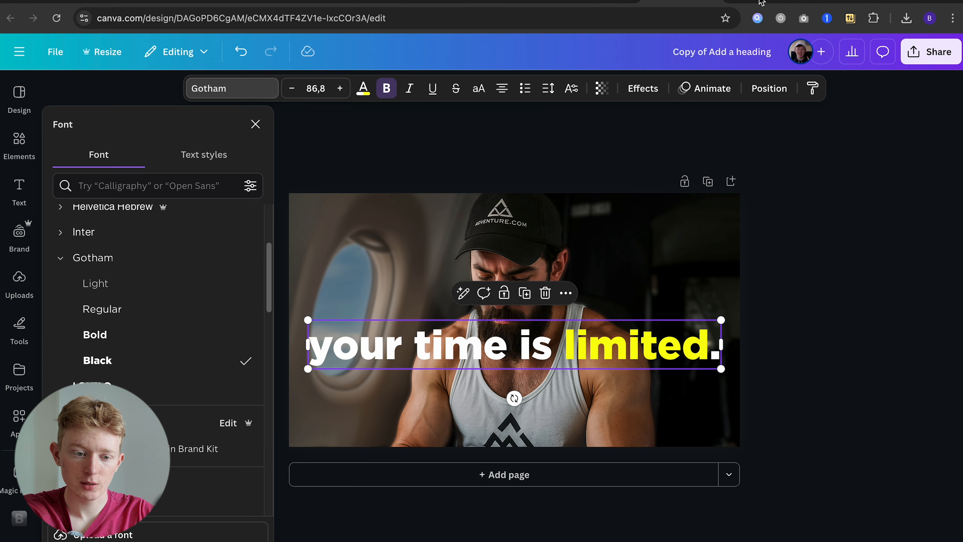
left_click(146, 335)
left_click(846, 317)
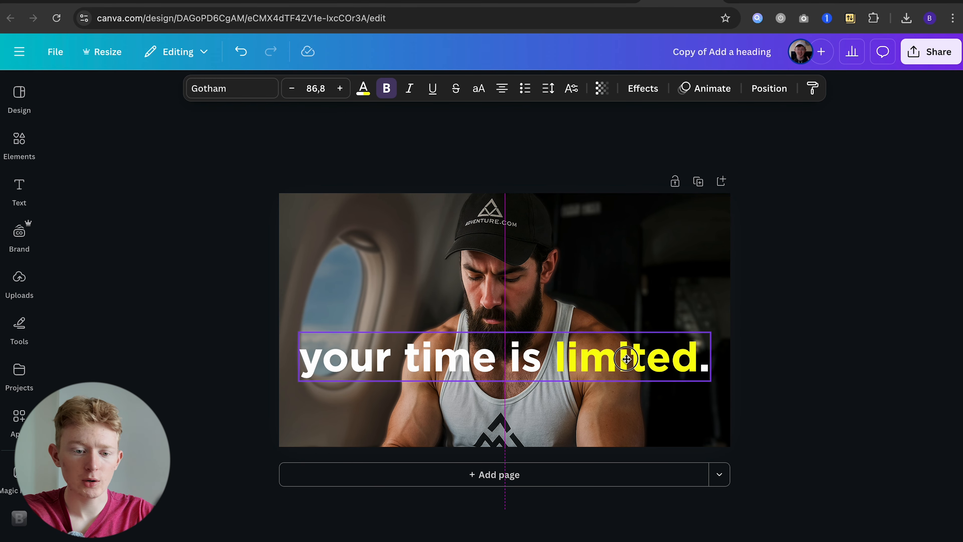
Centre the heading horizontally and lower it across the man's upper chest
left_click(625, 368)
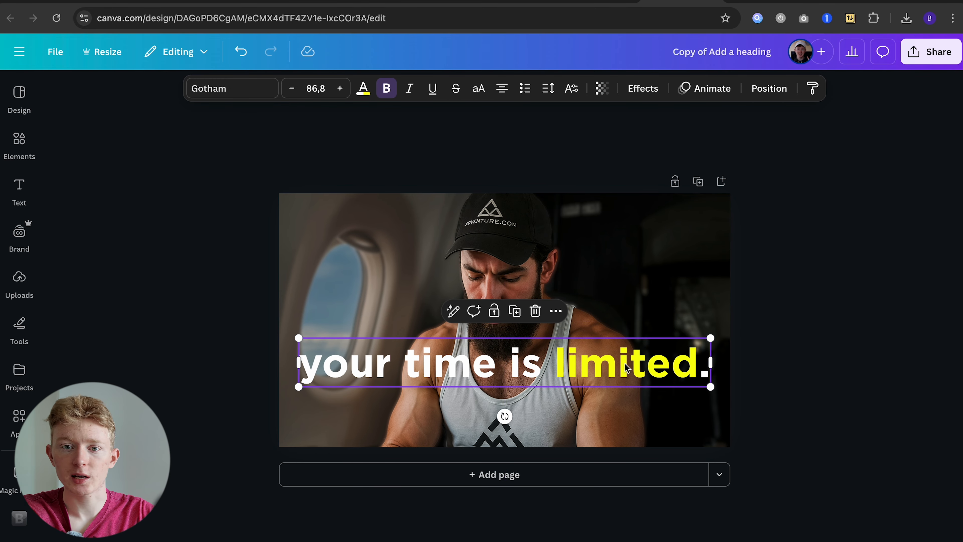
left_click(777, 338)
left_click(502, 380)
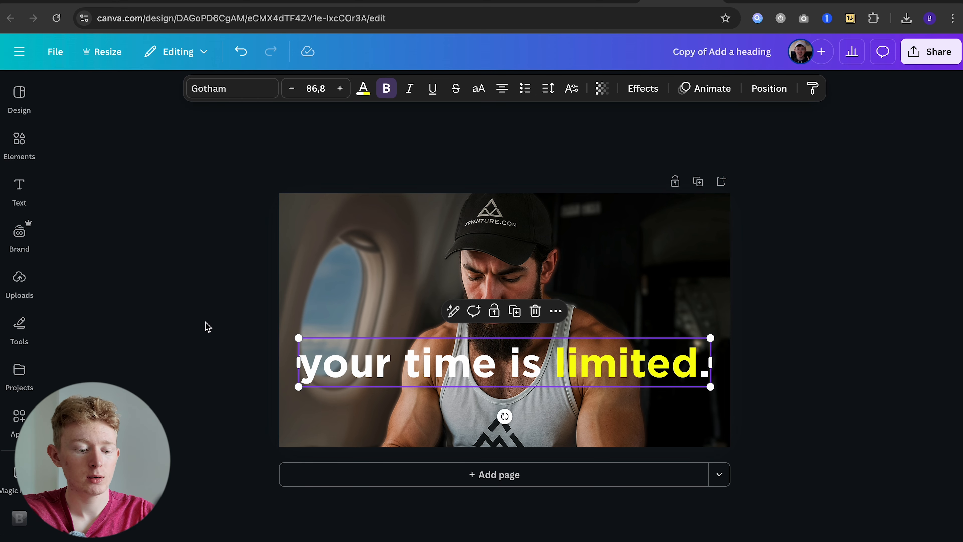
View the Helvetica Neue font family page on font.download and return to the Canva design
key("super+t")
type("helvetica-neue-5")
key("Return")
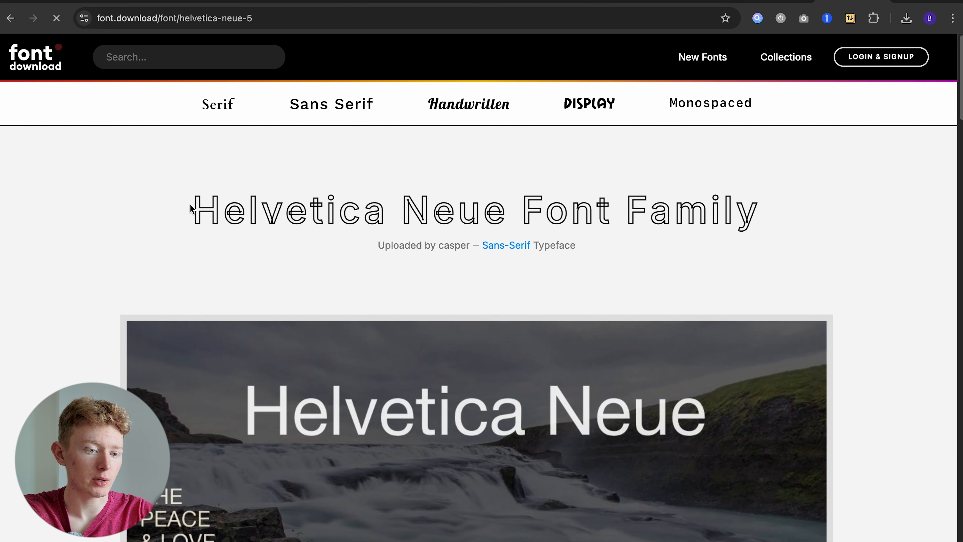
key("super+w")
left_click(224, 200)
left_click(381, 384)
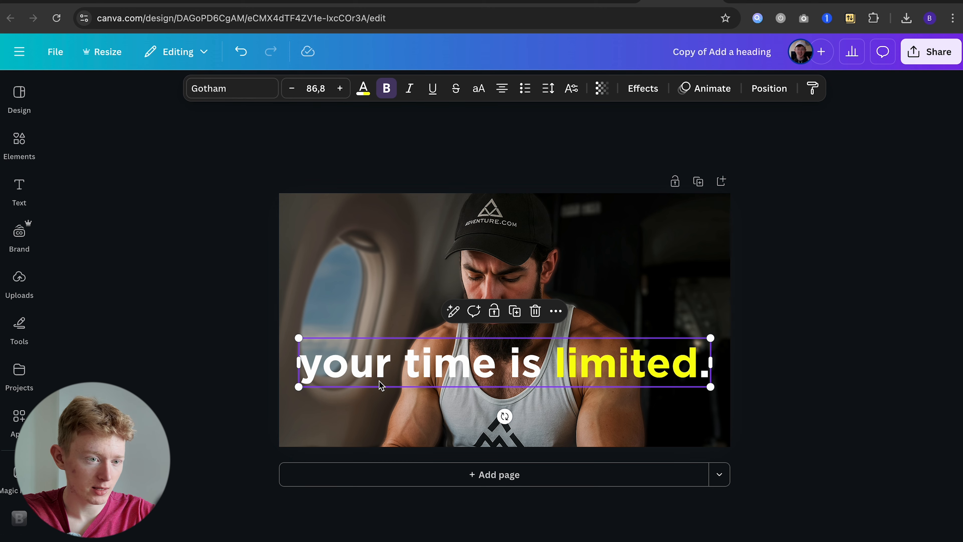
Study the text shadow in the YouTube reference thumbnail and try the Lift effect at intensity 100 on the Canva heading
left_click(765, 2)
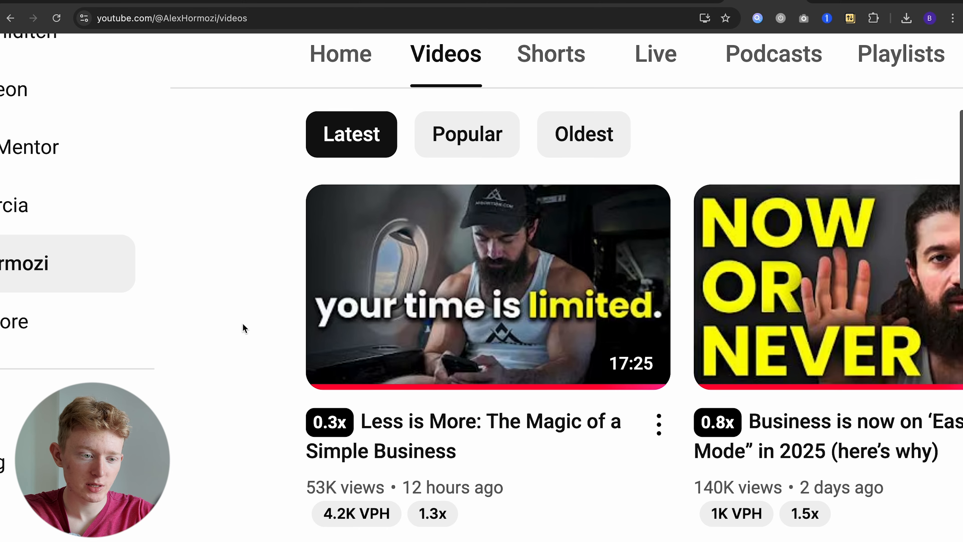
scroll(290, 314, "up", 2)
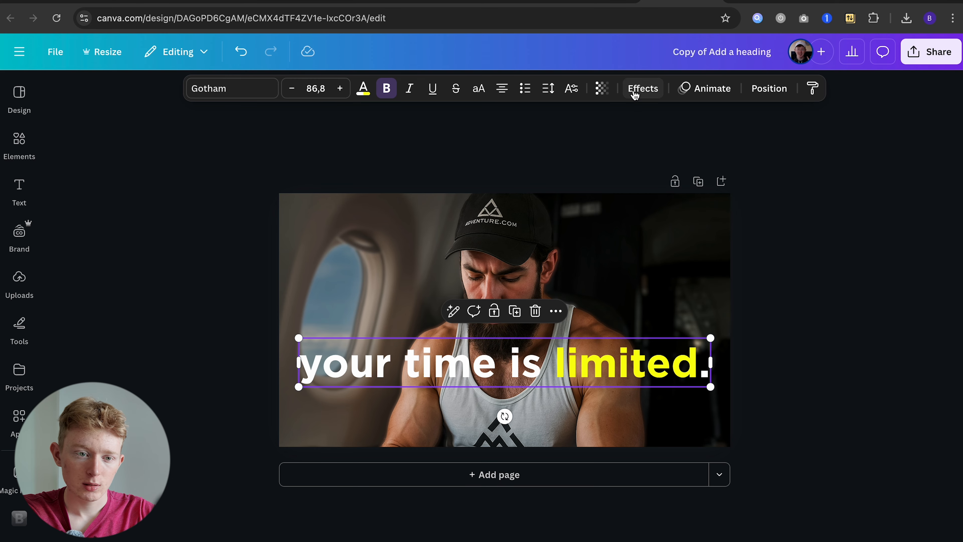
left_click(634, 93)
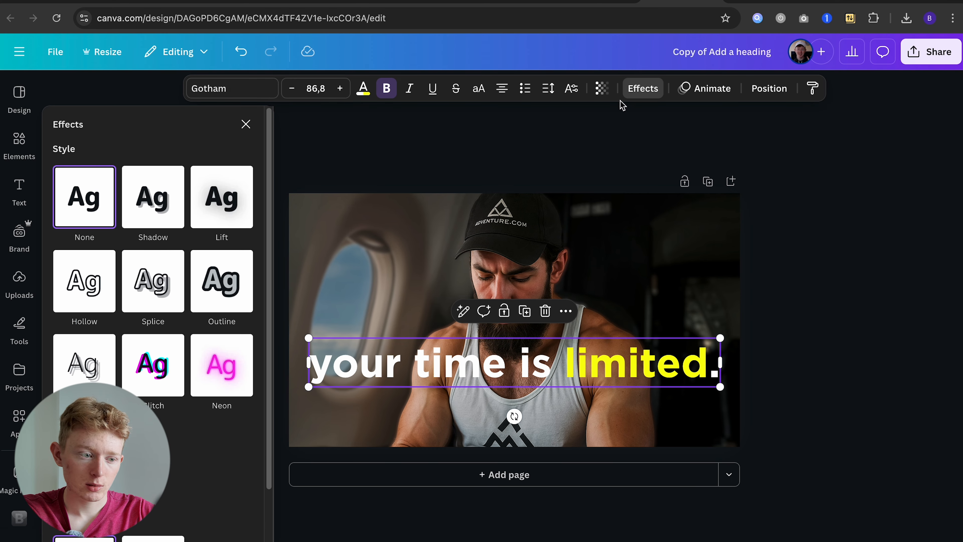
left_click(227, 202)
left_click_drag(112, 281, 319, 279)
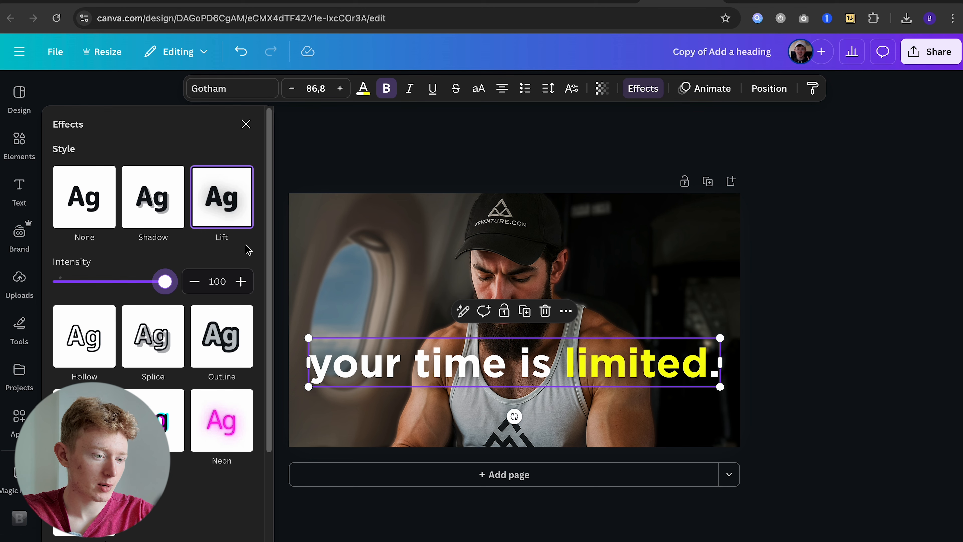
scroll(245, 249, "down", 3)
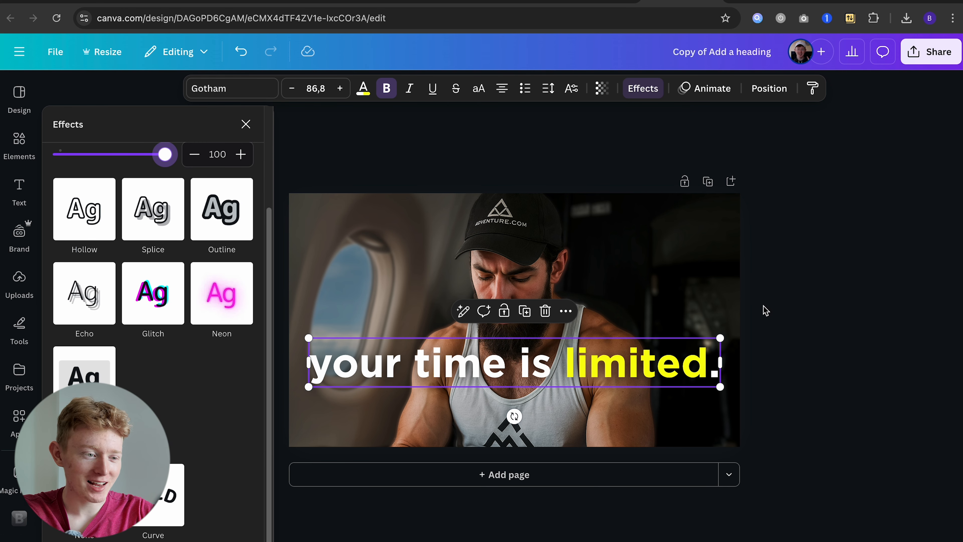
scroll(182, 419, "up", 3)
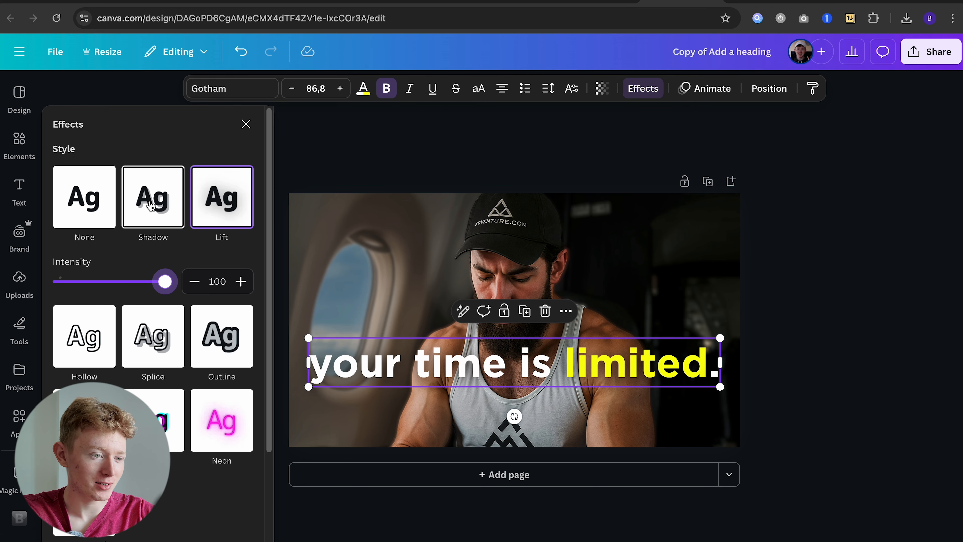
Switch the heading's effect to Shadow with offset 0, blur 100 and black as the shadow colour
left_click(152, 226)
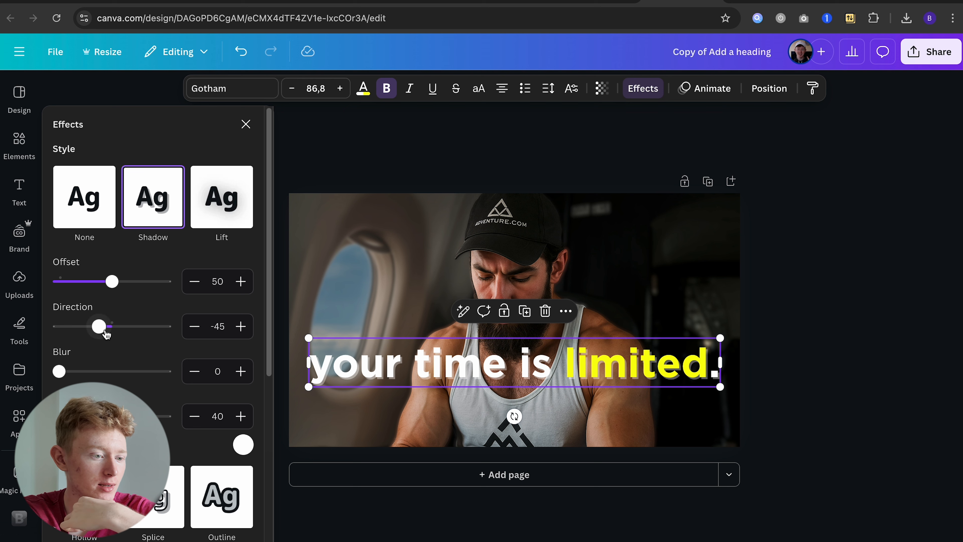
left_click_drag(114, 290, 1, 292)
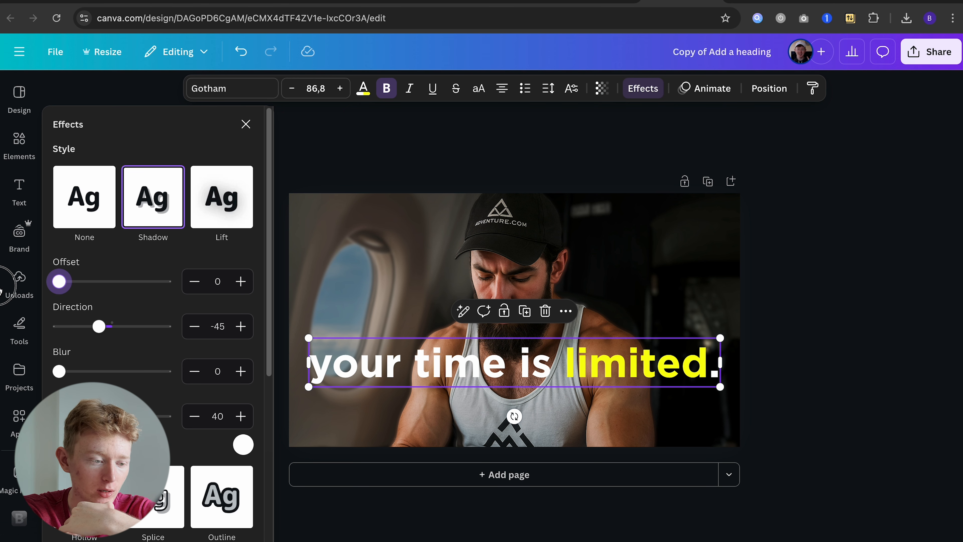
left_click_drag(71, 379, 173, 370)
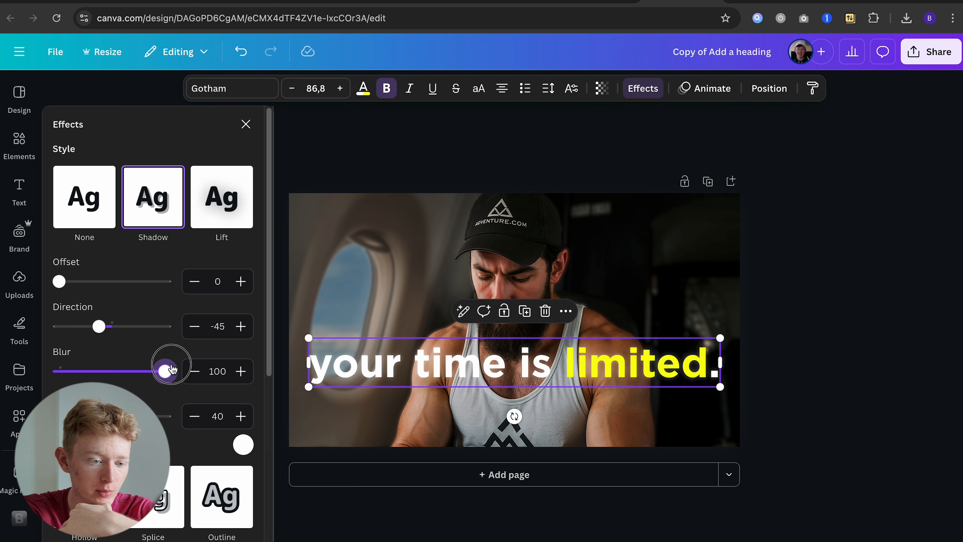
scroll(194, 406, "down", 2)
left_click(244, 393)
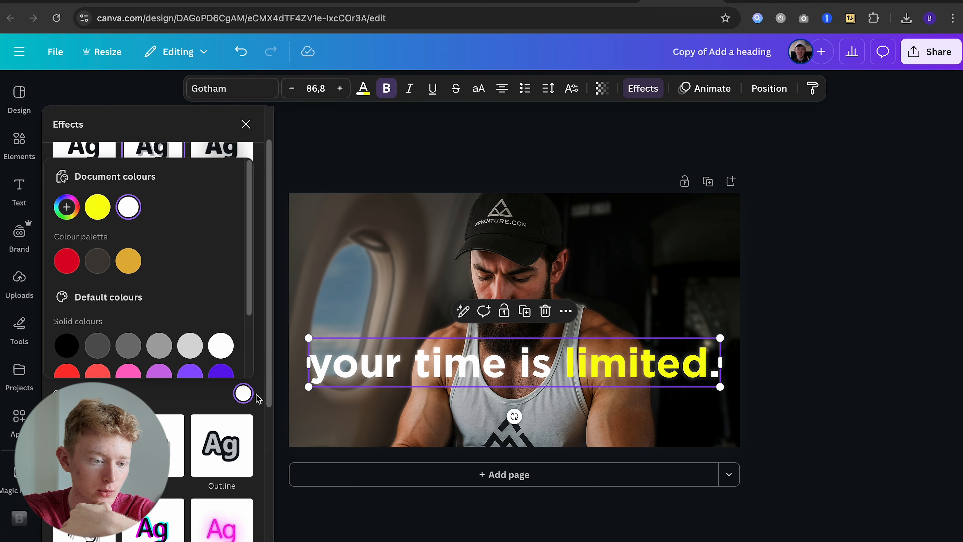
left_click(67, 346)
left_click(242, 394)
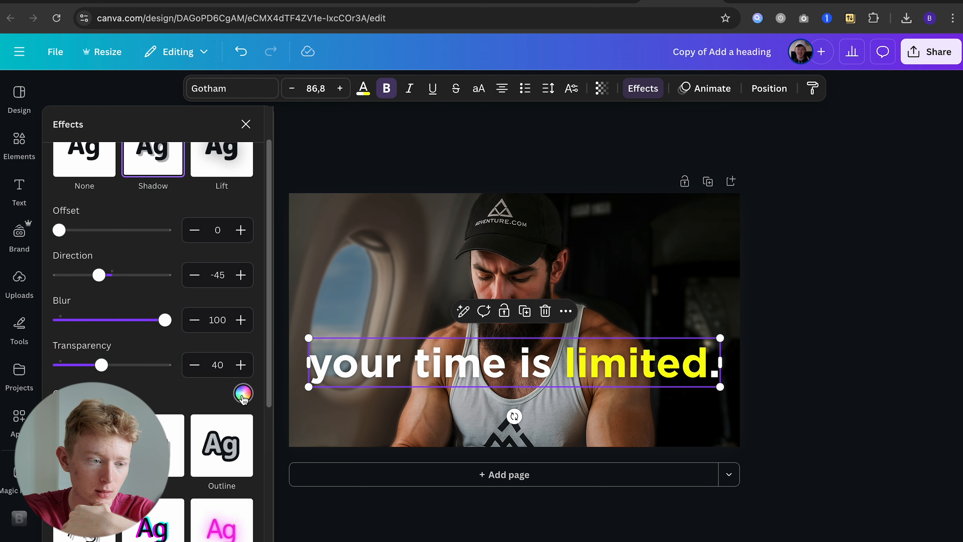
scroll(128, 291, "up", 2)
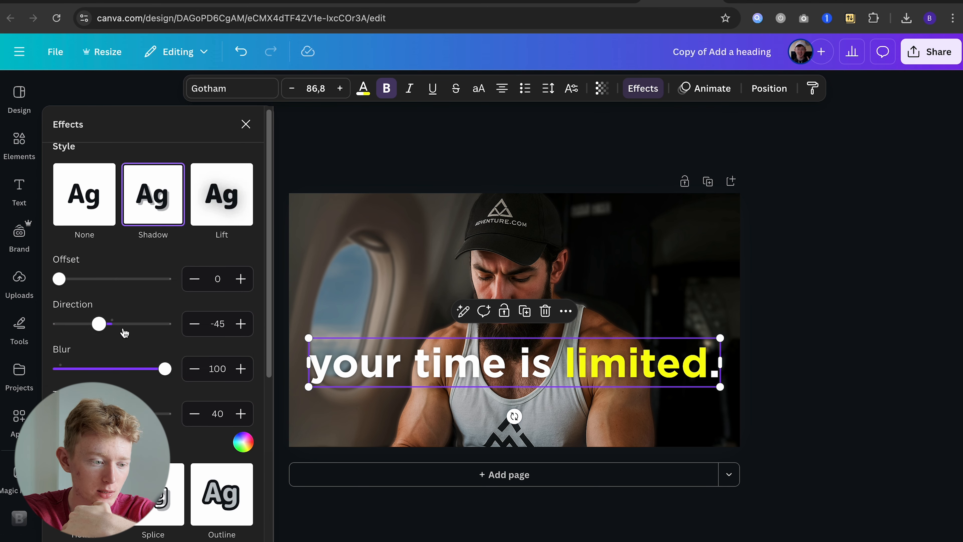
scroll(125, 336, "down", 6)
left_click(822, 356)
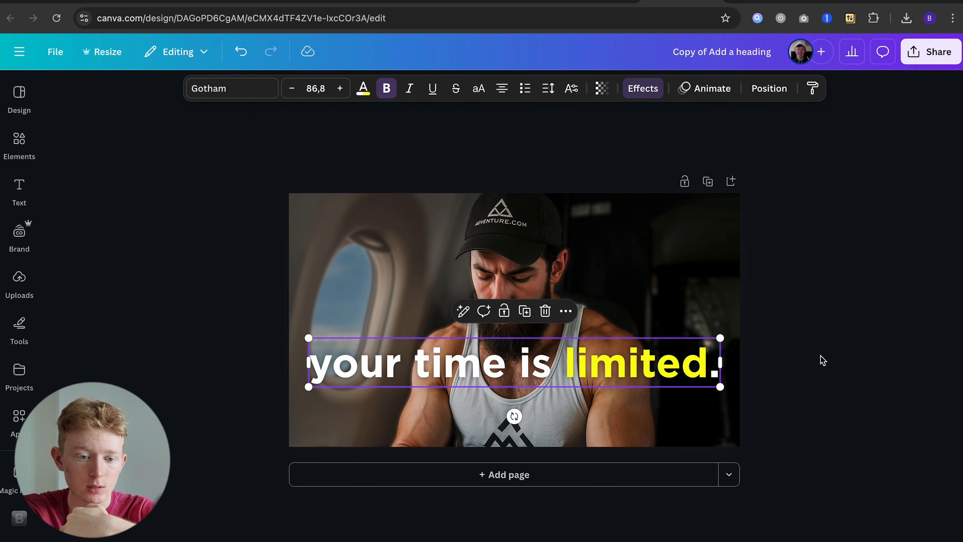
Duplicate the heading three times and stack the copies exactly over the original to deepen its shadow
right_click(636, 357)
left_click(685, 303)
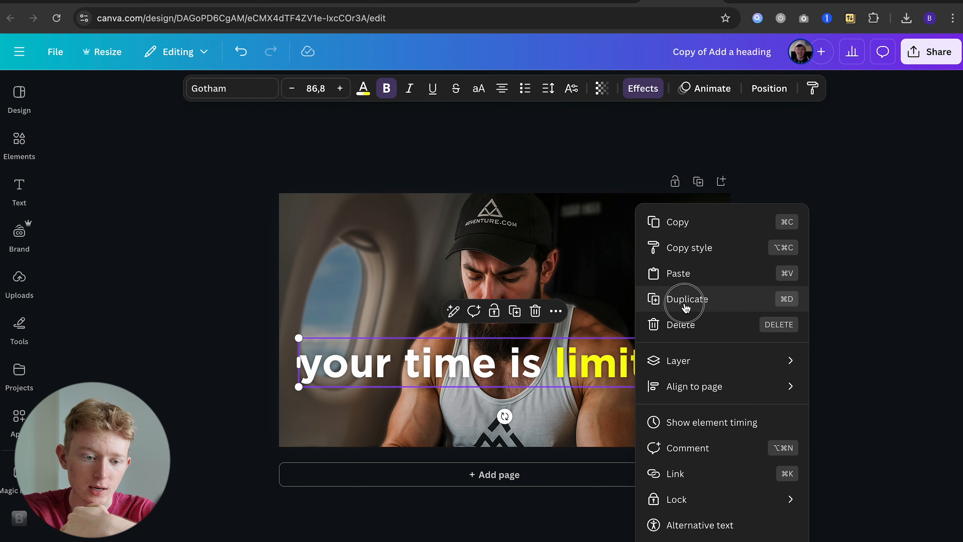
left_click_drag(612, 362, 607, 356)
right_click(641, 363)
left_click(679, 297)
left_click_drag(683, 353, 622, 360)
right_click(645, 361)
left_click(688, 299)
left_click(803, 330)
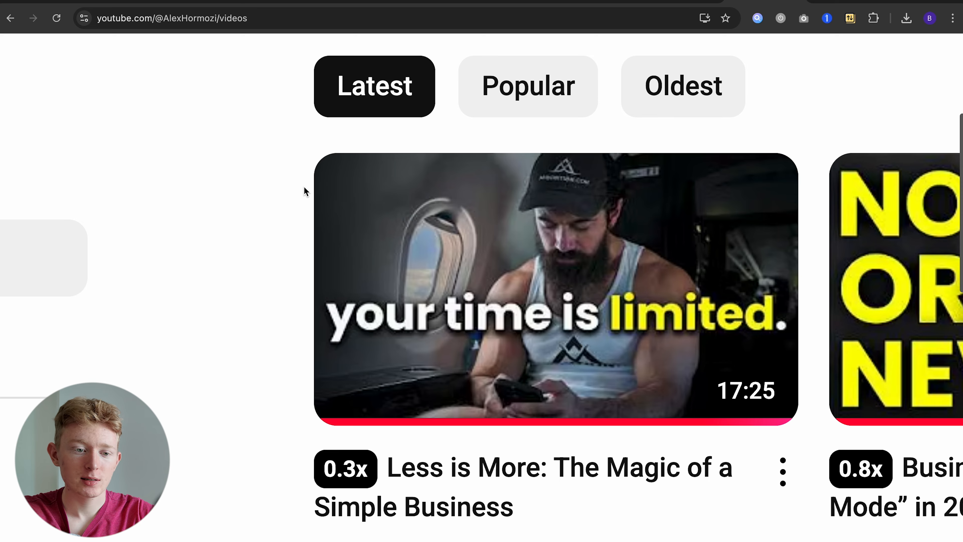
Check the YouTube reference thumbnail, then select the vignette overlay on page 1 of the "Kopie von Thumbnail templates" design
scroll(282, 211, "down", 5)
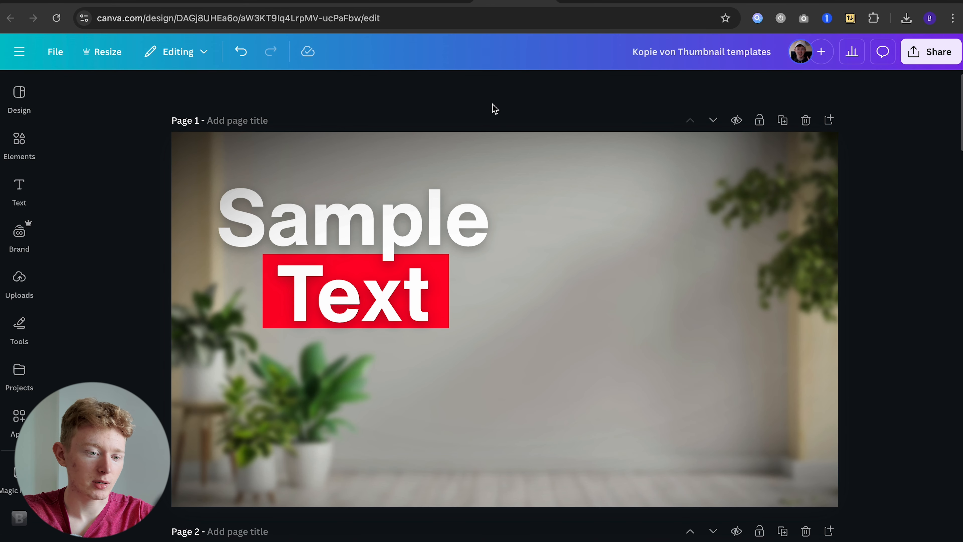
left_click(670, 291)
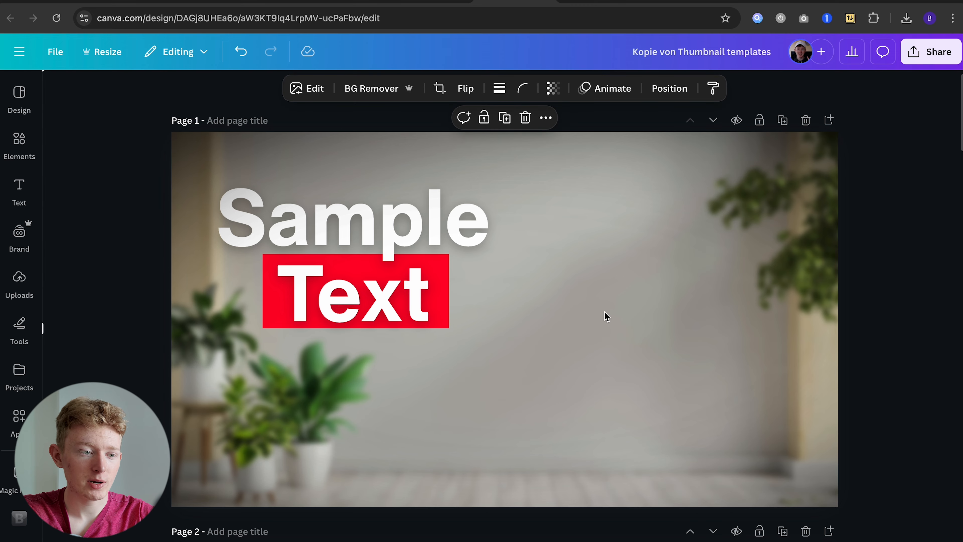
scroll(645, 266, "down", 10)
scroll(646, 257, "down", 5)
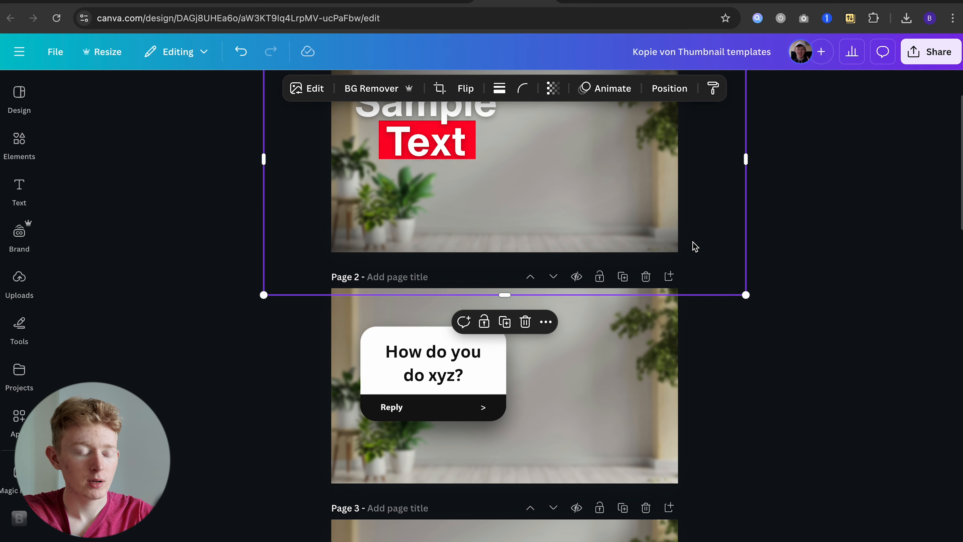
Search Google Images for "vignette effect overlay" in a new browser tab
key("ctrl+t")
type("vig")
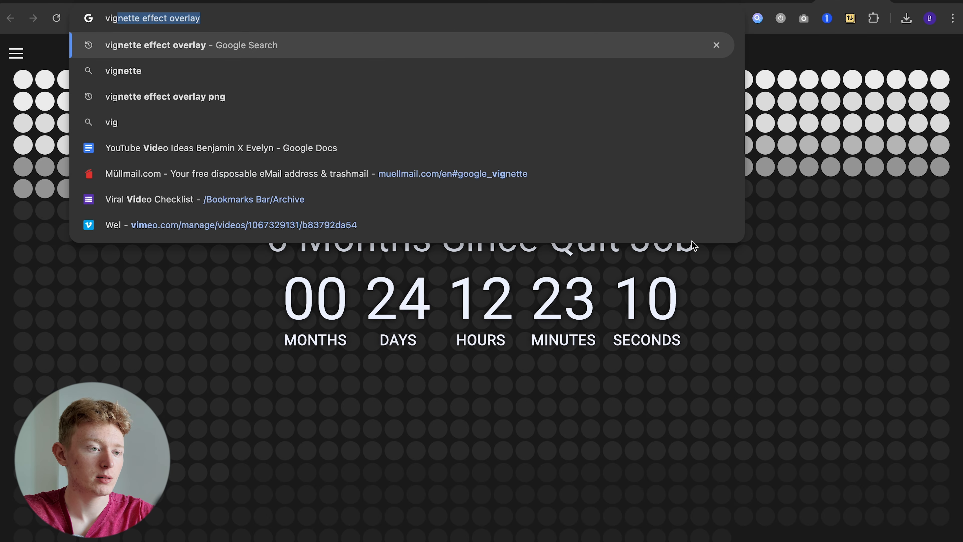
key("Return")
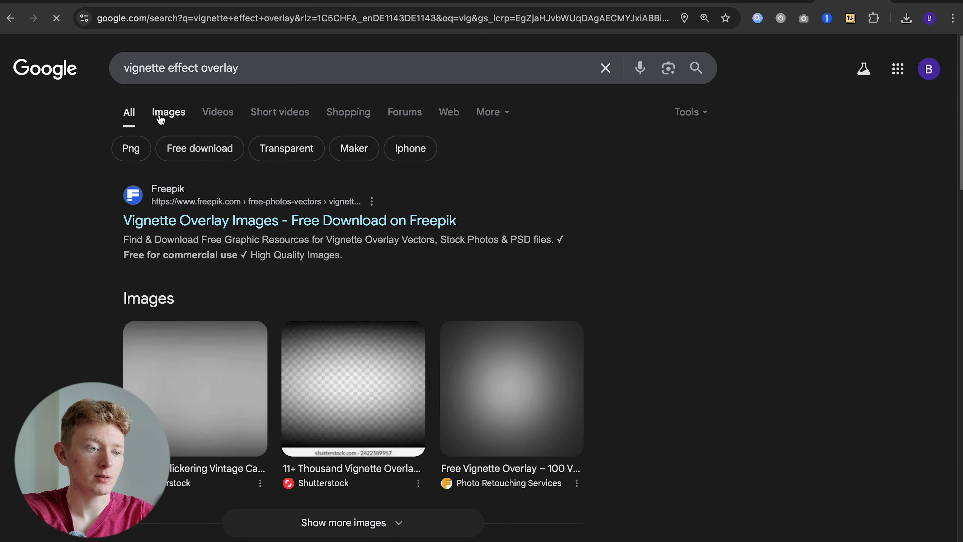
left_click(161, 120)
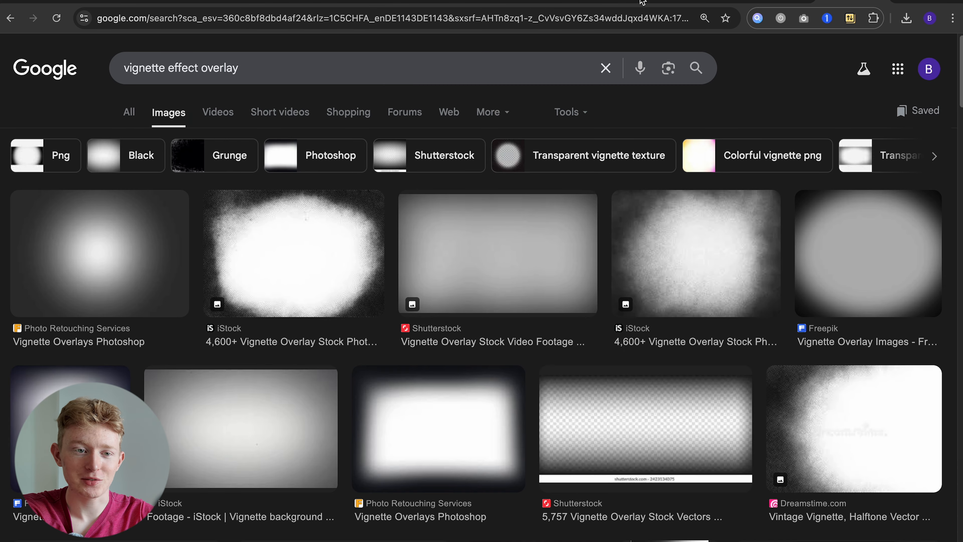
Return to the "Copy of Add a heading" design, paste the vignette overlay and move it over the photo
left_click(643, 2)
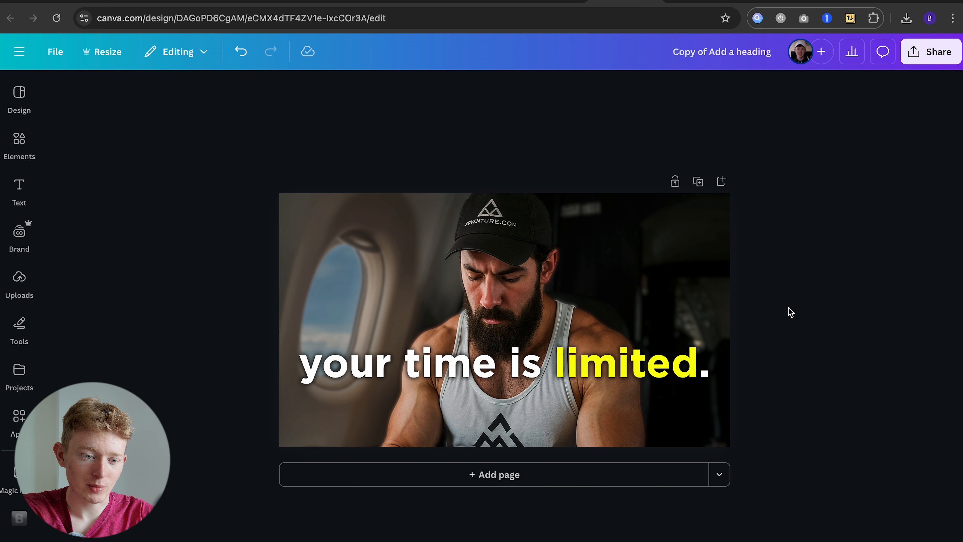
key("ctrl+v")
left_click_drag(818, 150, 689, 230)
left_click_drag(650, 259, 685, 239)
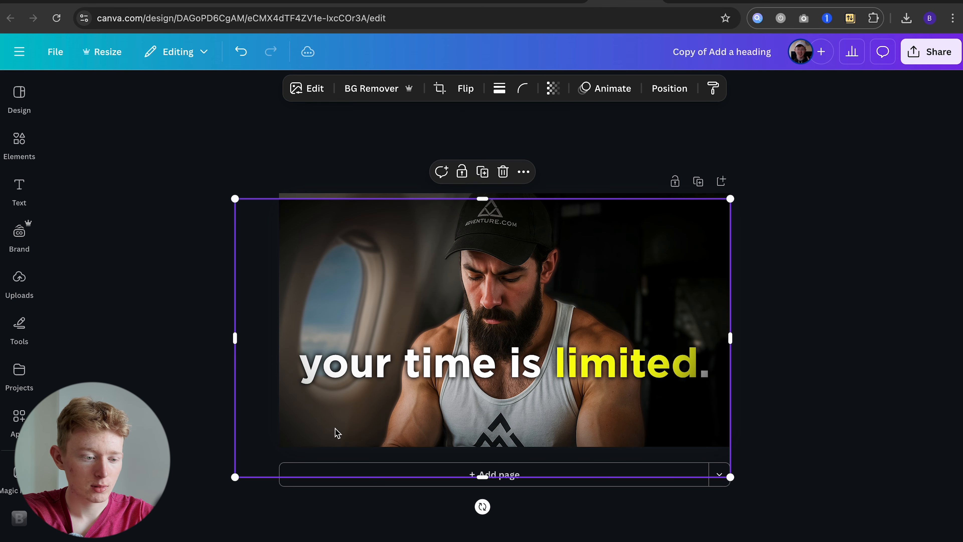
Enlarge and centre the vignette overlay so it extends slightly past all edges of the thumbnail
left_click_drag(231, 476, 273, 456)
left_click_drag(322, 313, 324, 306)
left_click_drag(730, 448, 751, 459)
left_click_drag(276, 191, 254, 173)
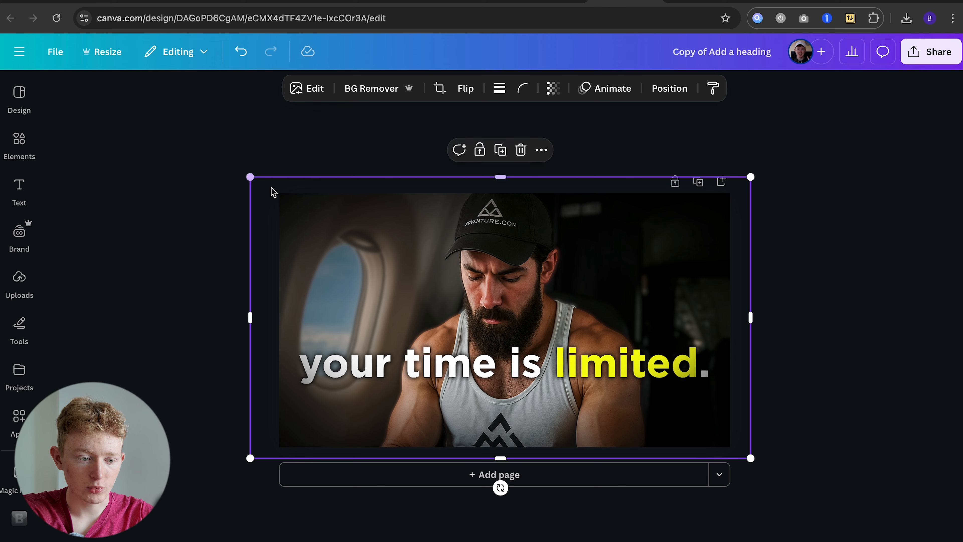
left_click_drag(751, 177, 769, 169)
left_click_drag(714, 207, 708, 214)
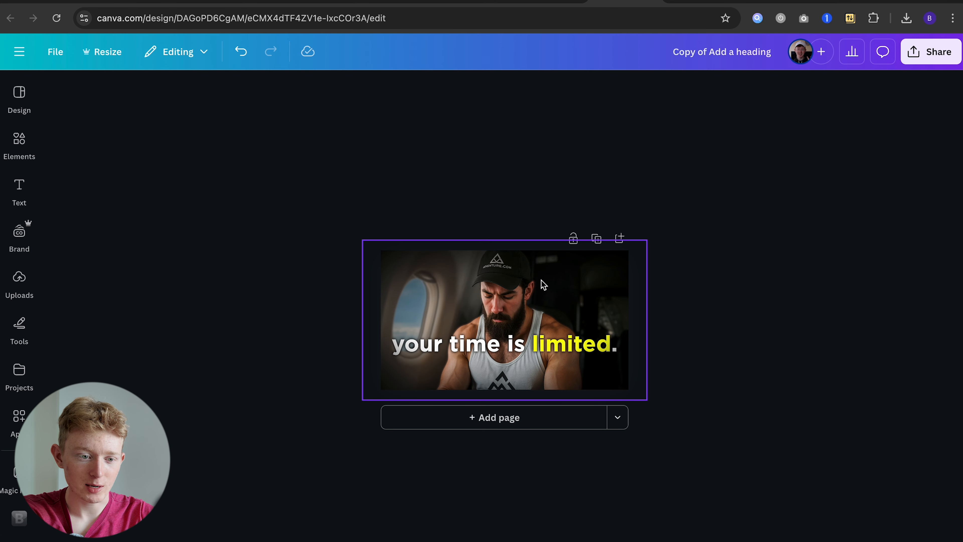
left_click(541, 280)
left_click_drag(504, 400, 504, 398)
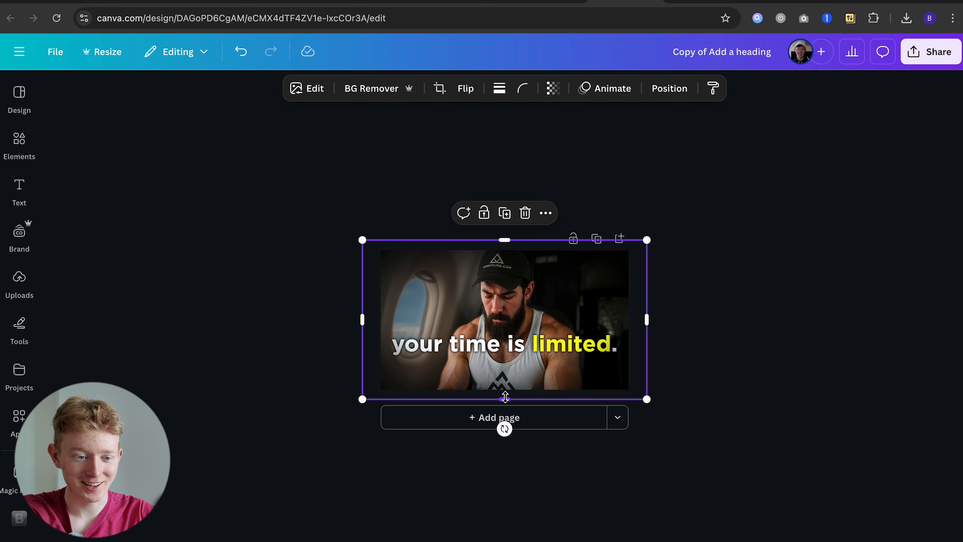
left_click(728, 318)
scroll(514, 318, "up", 3)
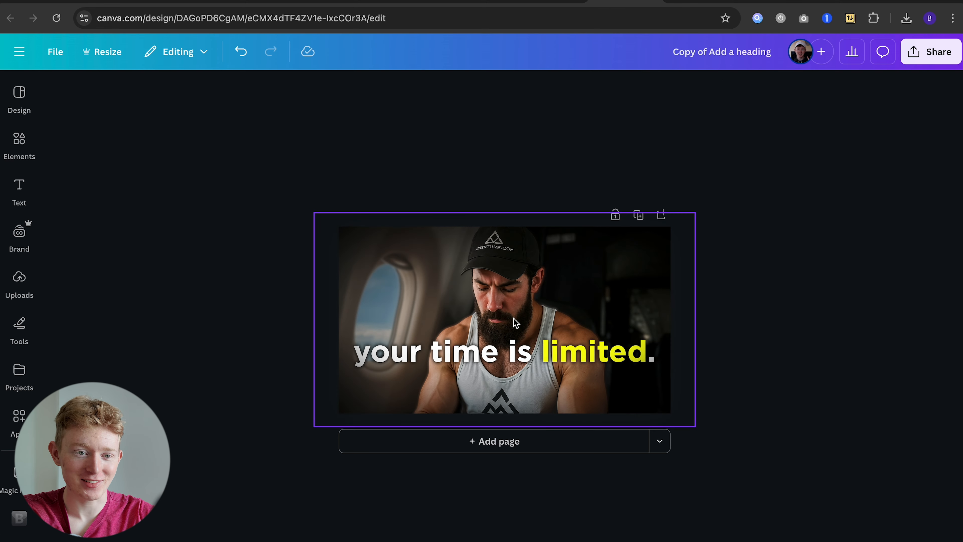
Select the League Spartan version of the heading and raise it slightly on the man's chest
left_click(449, 356)
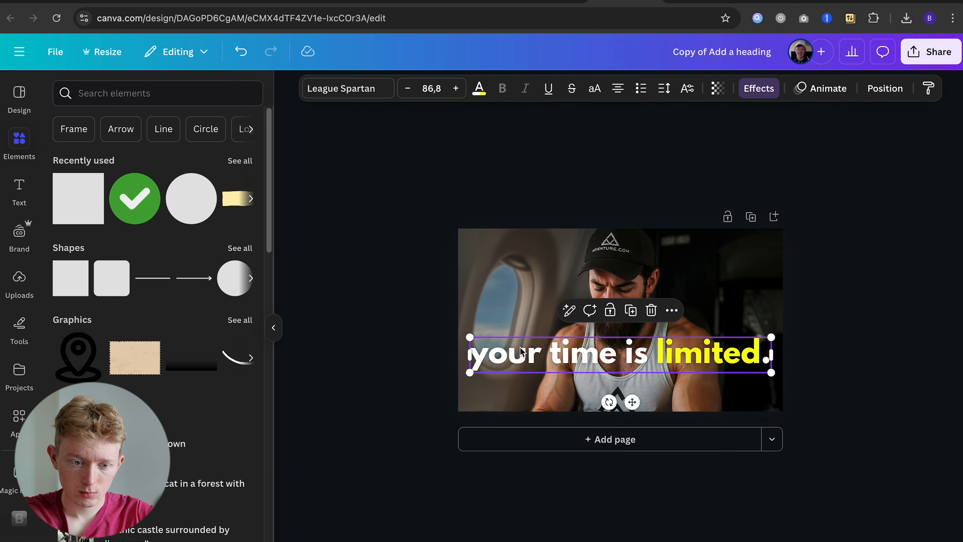
left_click(403, 370)
left_click(543, 357)
left_click_drag(543, 352, 545, 349)
left_click(396, 370)
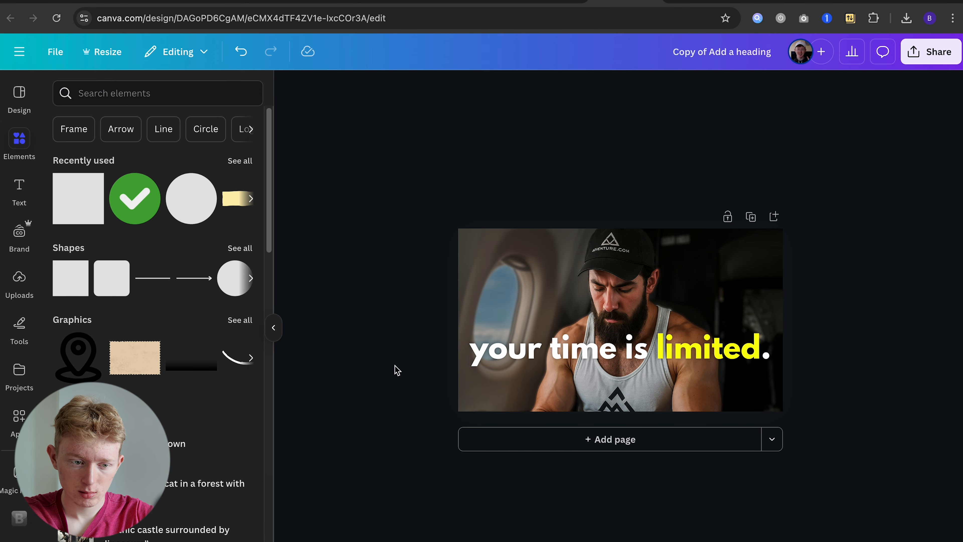
Create three duplicates of the League Spartan heading and align them exactly on top of it
right_click(607, 354)
left_click(656, 301)
left_click_drag(629, 353, 621, 344)
right_click(621, 345)
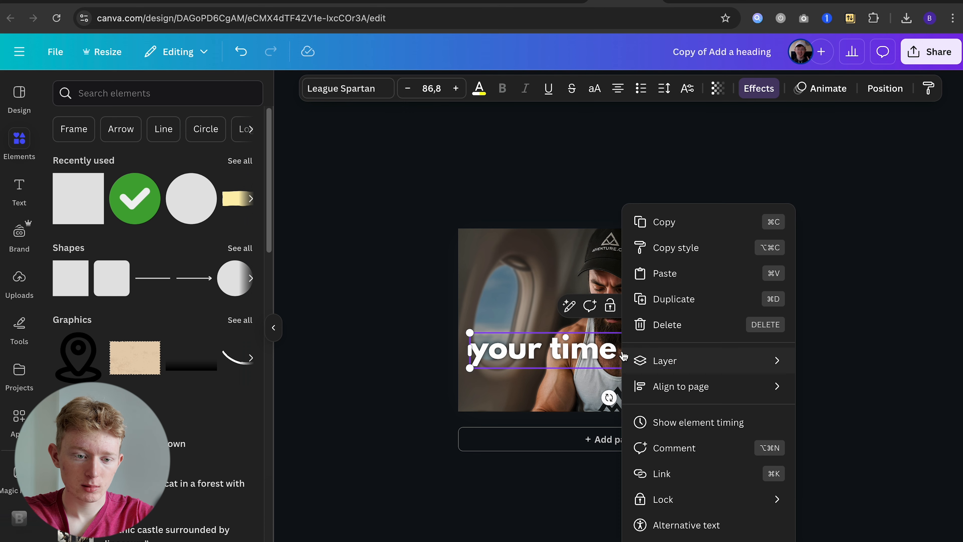
left_click(660, 300)
right_click(613, 350)
left_click(664, 300)
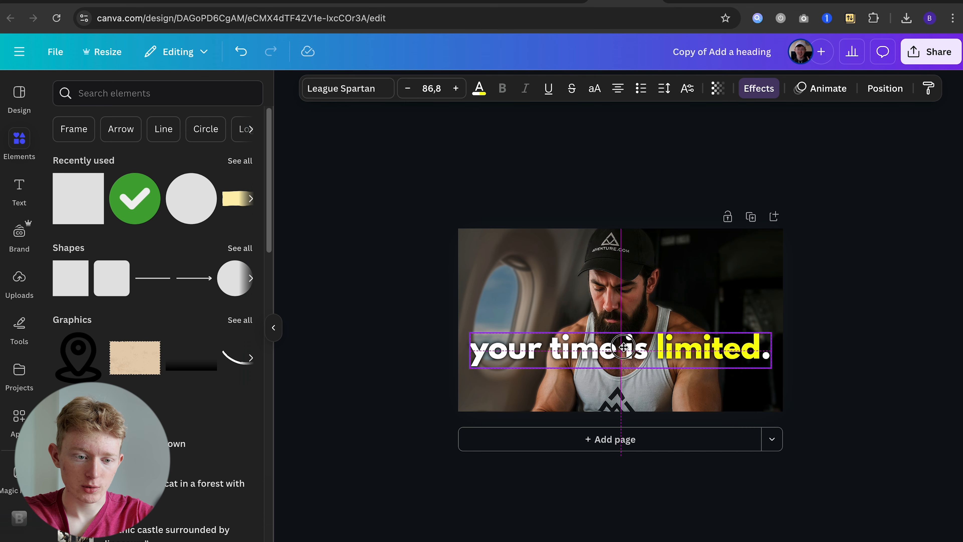
left_click(396, 323)
Place the vignette overlay over the photo and League Spartan heading, covering the whole thumbnail
left_click(737, 297)
left_click(868, 318)
left_click(780, 269)
left_click_drag(844, 196, 795, 215)
left_click(824, 301)
left_click(747, 294)
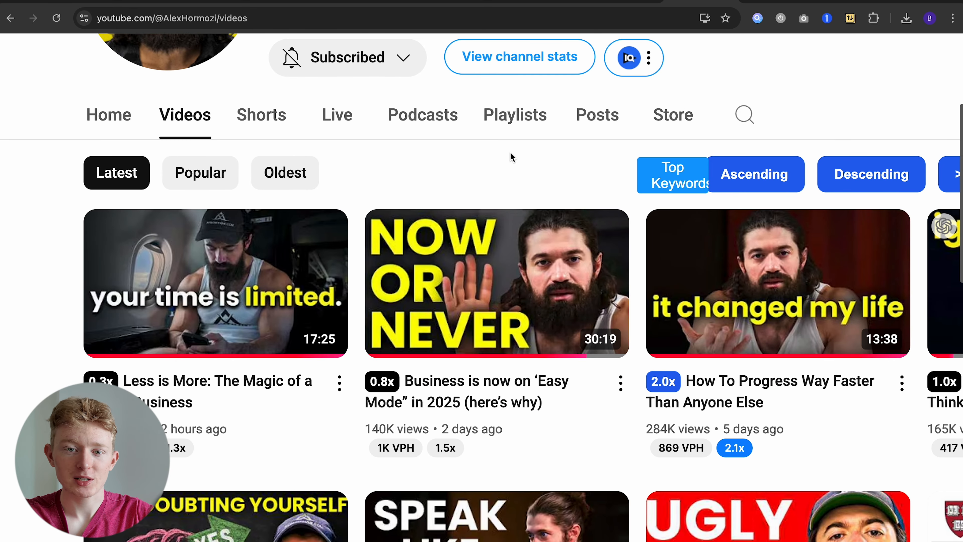
Look over the other thumbnails on the reference YouTube channel and return to the Canva design
scroll(537, 183, "right", 5)
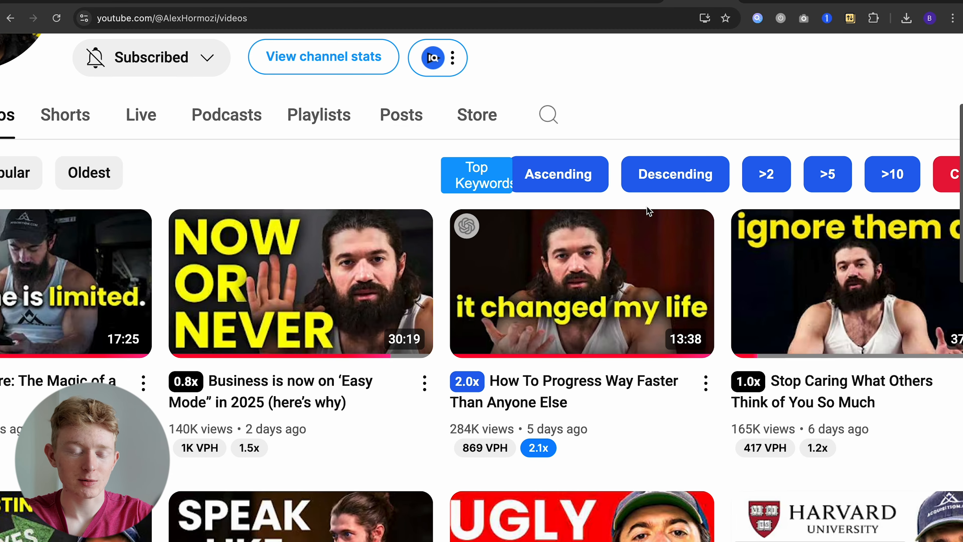
scroll(649, 211, "left", 5)
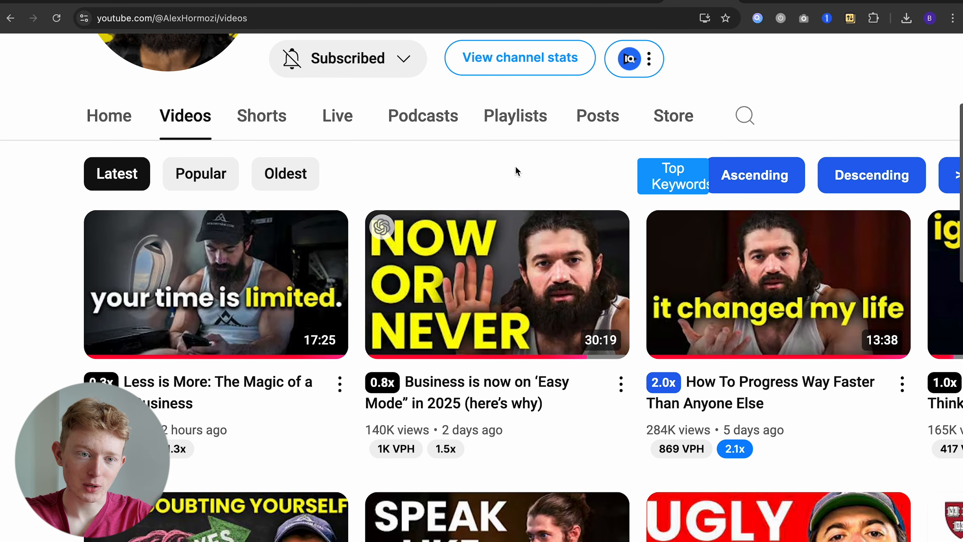
left_click(624, 3)
Insert the desktop screenshot of the man in the dark hoodie onto blank page 2 and inspect it up close
key("F11")
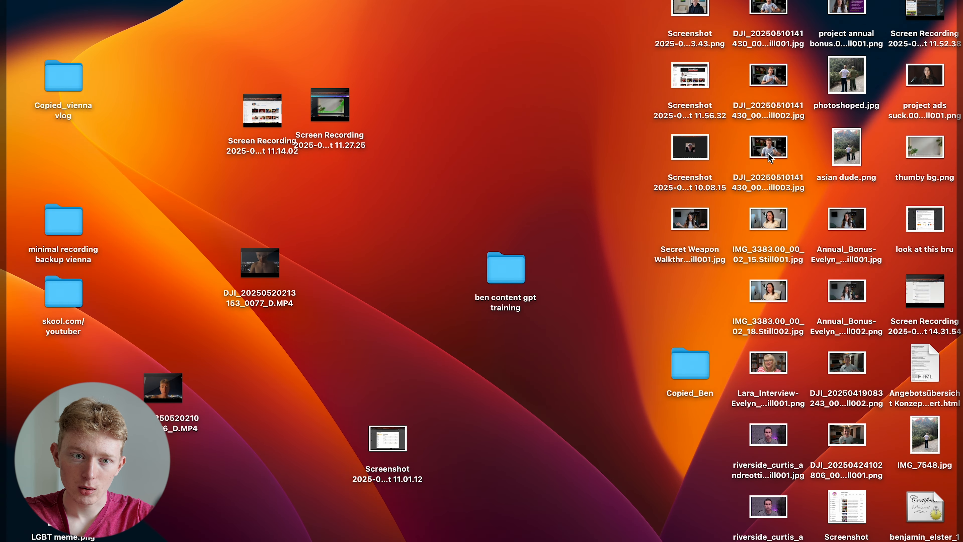
left_click_drag(690, 22, 636, 404)
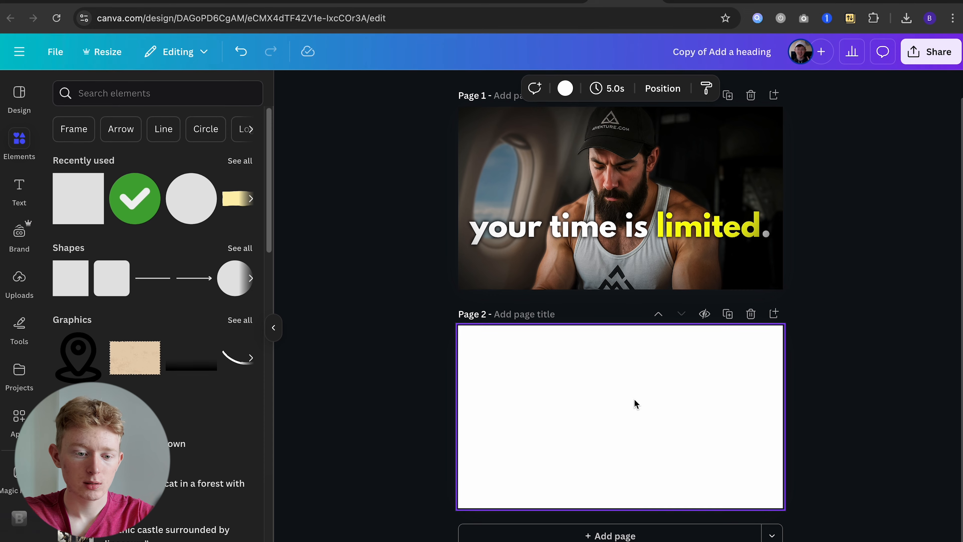
scroll(641, 417, "up", 5)
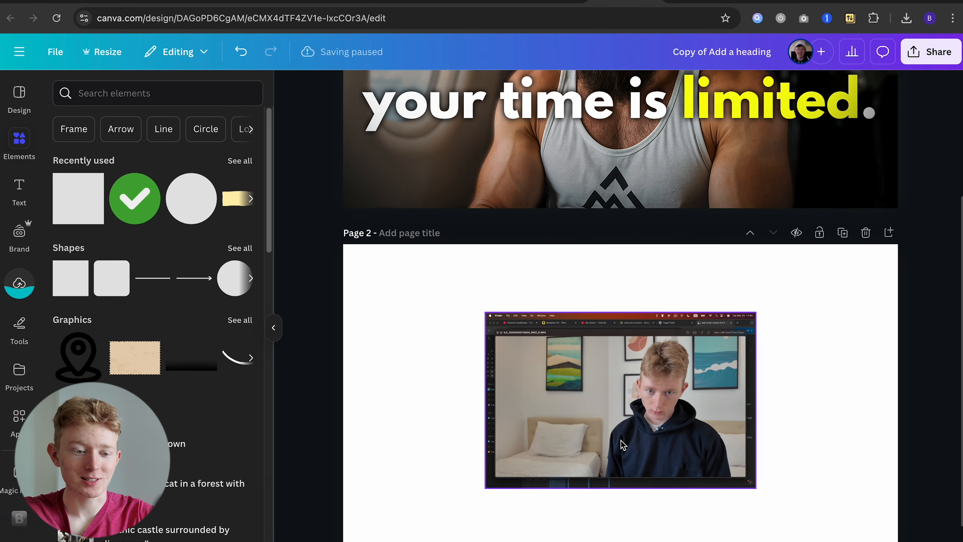
scroll(650, 439, "up", 3)
scroll(373, 209, "up", 2)
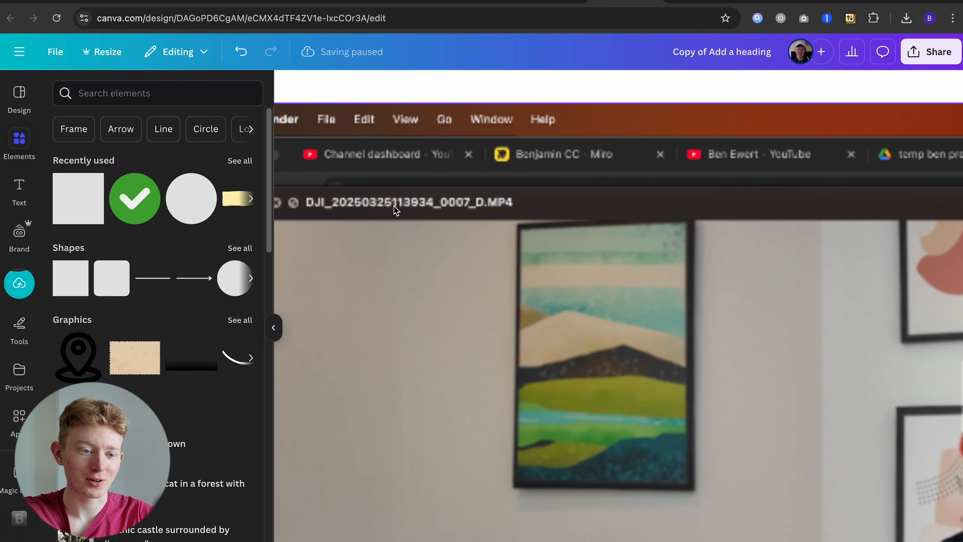
scroll(543, 300, "down", 5)
scroll(542, 283, "down", 5)
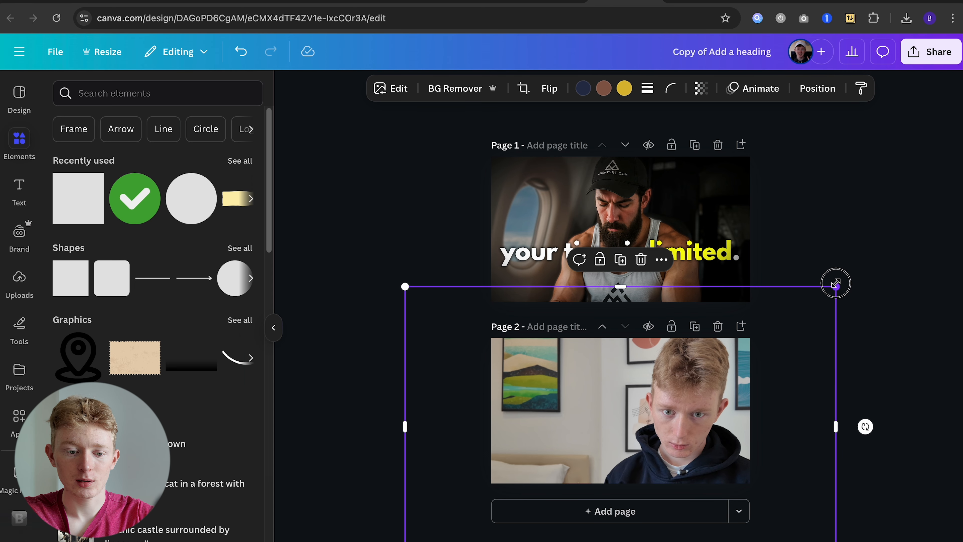
Enlarge and reposition the hoodie photo on page 2 so the face fills the right half of the page
left_click_drag(836, 282, 870, 261)
left_click_drag(829, 318, 800, 326)
left_click_drag(839, 272, 850, 259)
mouse_move(808, 295)
left_mouse_down()
mouse_move(793, 306)
mouse_move(797, 289)
left_mouse_up()
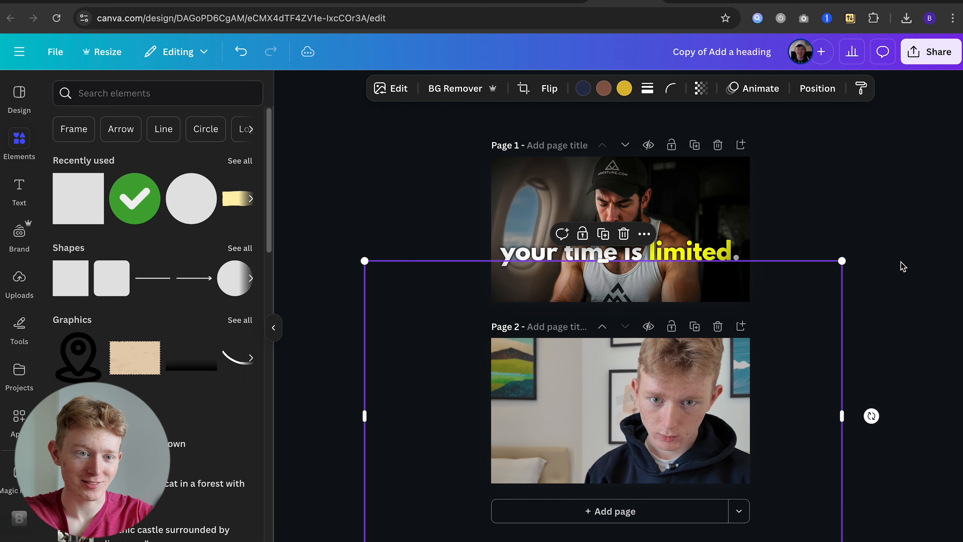
scroll(845, 391, "up", 3)
scroll(715, 390, "left", 2)
scroll(715, 389, "down", 1)
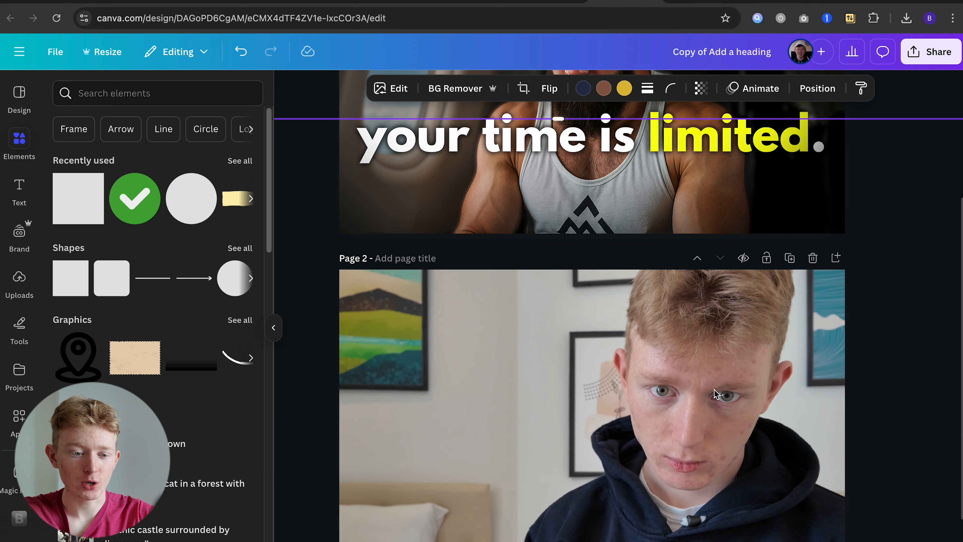
Auto-adjust the colours of the hoodie photo on page 2 at an intensity of 45
scroll(711, 395, "down", 3)
scroll(698, 401, "down", 2)
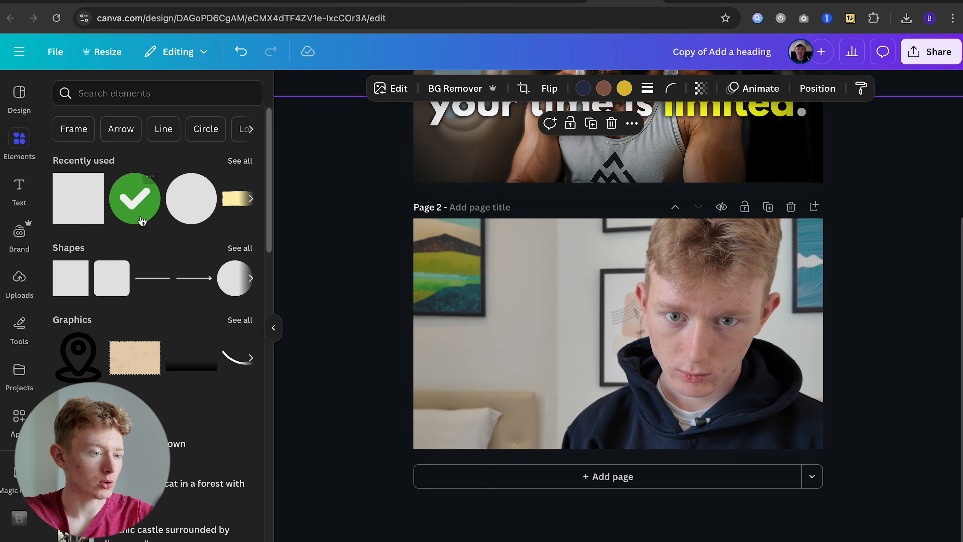
left_click(389, 89)
left_click(136, 187)
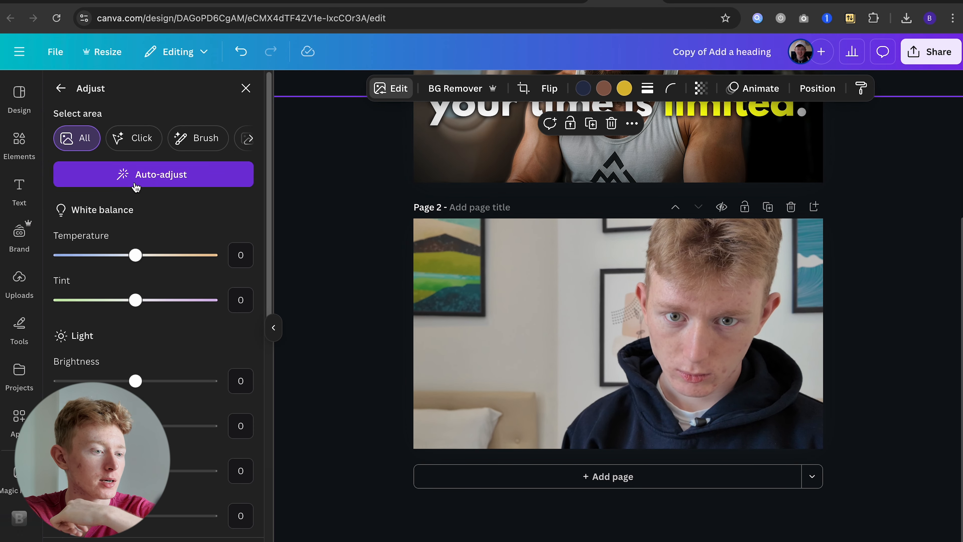
left_click(151, 178)
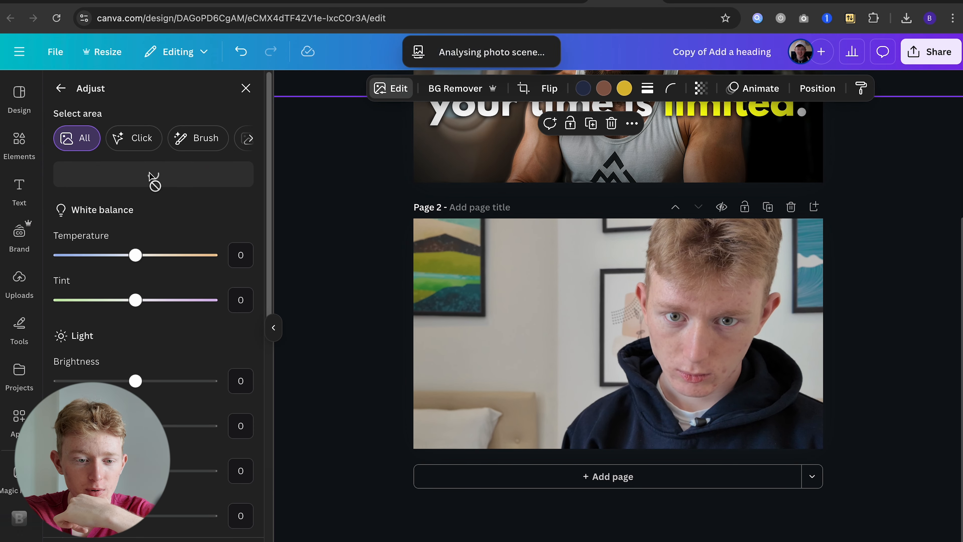
left_click_drag(135, 222, 170, 219)
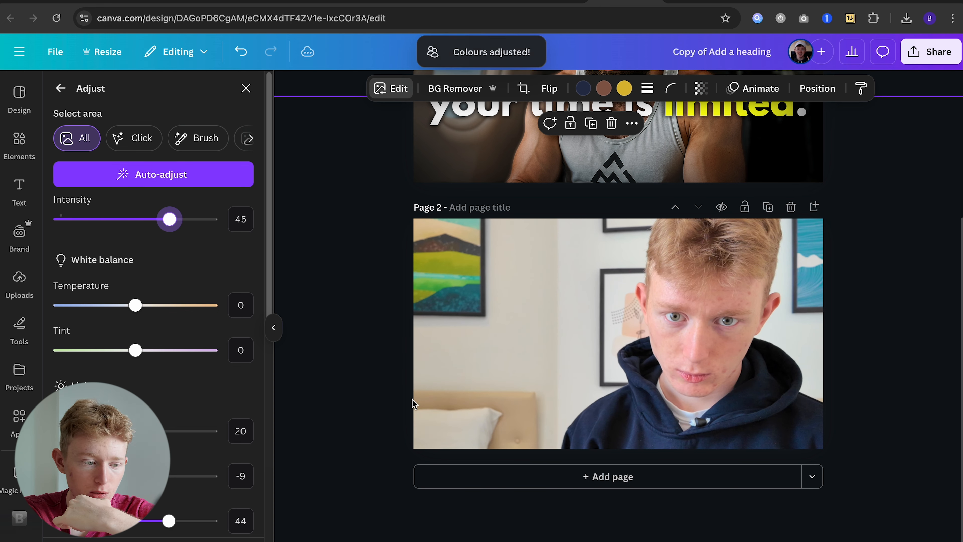
Set the hoodie photo's contrast to 3 and fine-tune its remaining image adjustments
scroll(204, 409, "down", 3)
mouse_move(129, 373)
left_mouse_down()
mouse_move(173, 374)
mouse_move(138, 376)
left_mouse_up()
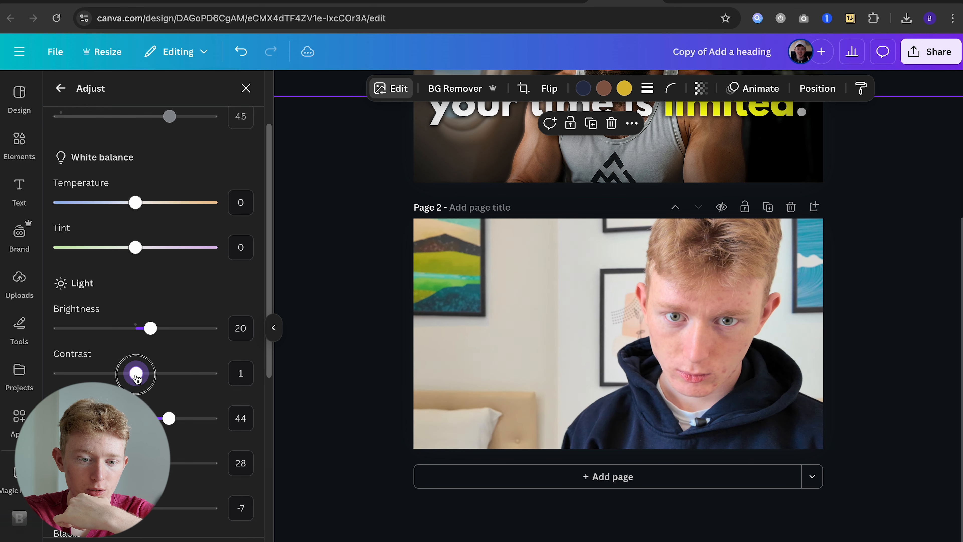
scroll(148, 380, "down", 3)
left_click_drag(158, 329, 168, 332)
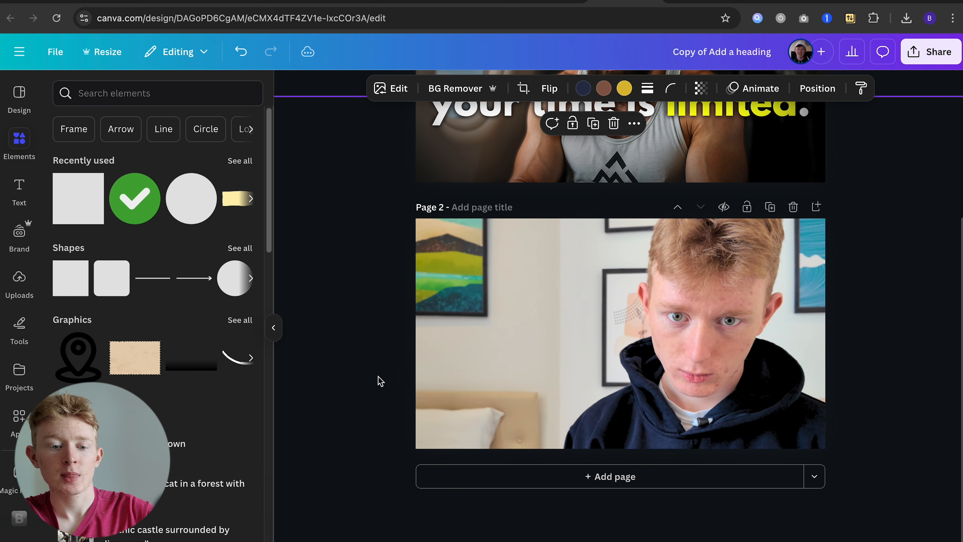
Duplicate the hoodie photo on page 2, line the copy up over the original and remove the copy's background
scroll(380, 381, "down", 3)
scroll(415, 379, "down", 5)
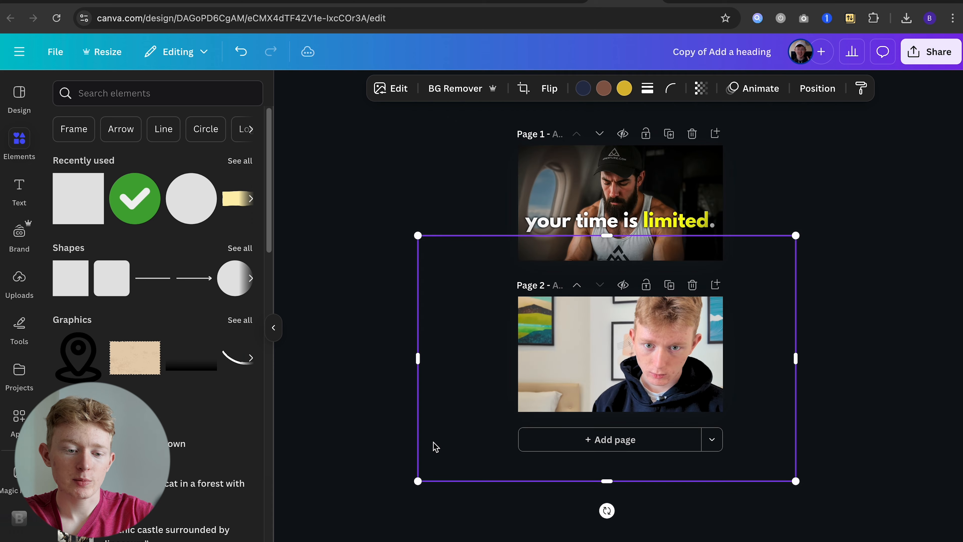
right_click(598, 395)
left_click(660, 274)
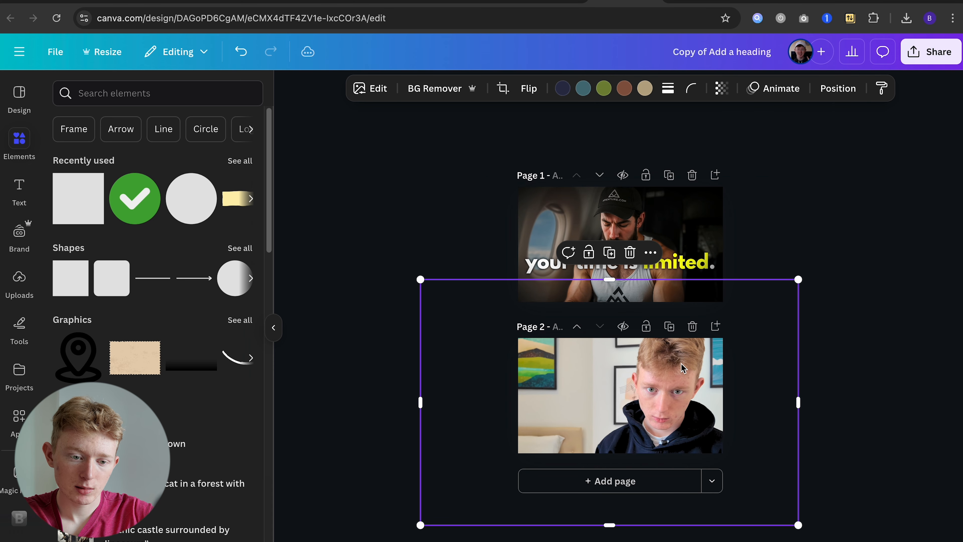
mouse_move(694, 408)
left_mouse_down()
mouse_move(687, 417)
mouse_move(688, 405)
mouse_move(699, 411)
left_mouse_up()
left_click(434, 89)
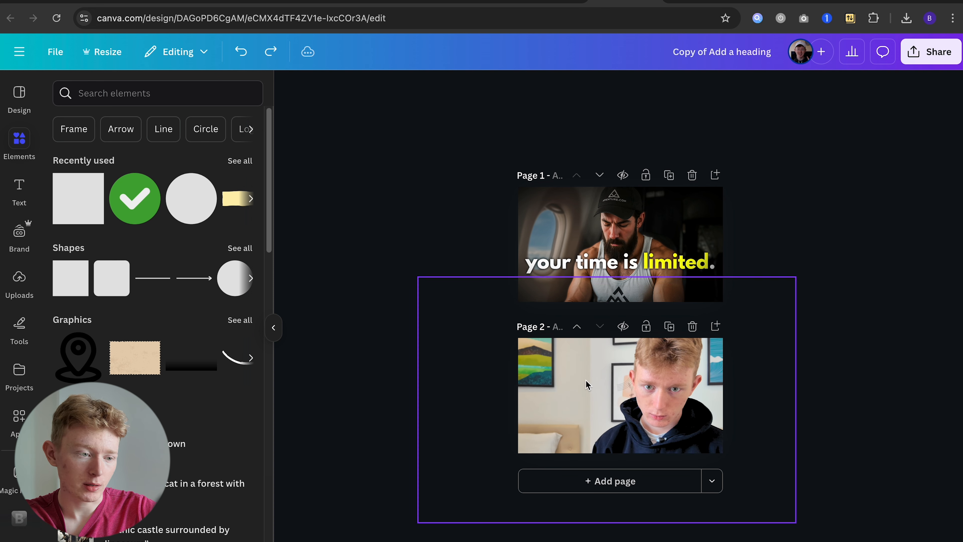
Select the original photo beneath the cutout through the page's layers and lower its brightness to -90
right_click(557, 383)
mouse_move(701, 309)
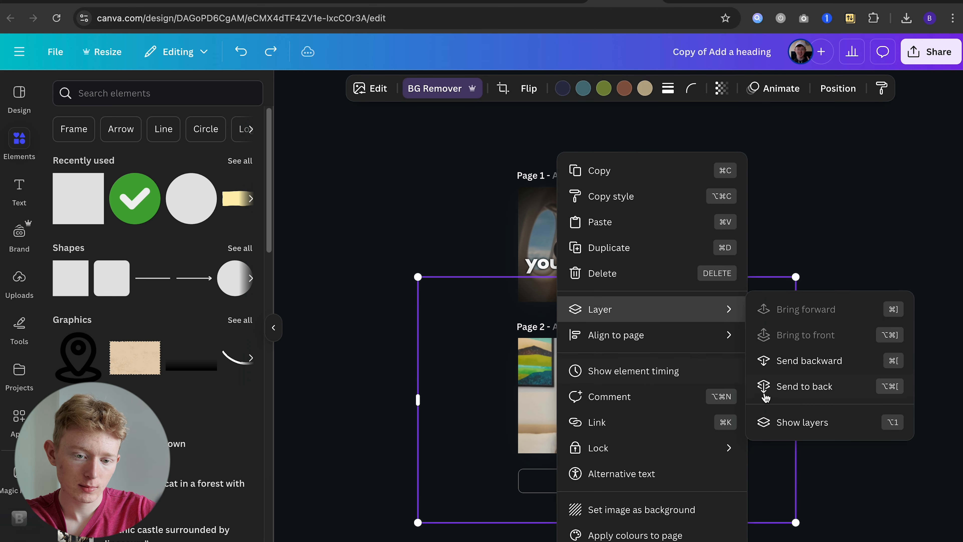
left_click(792, 422)
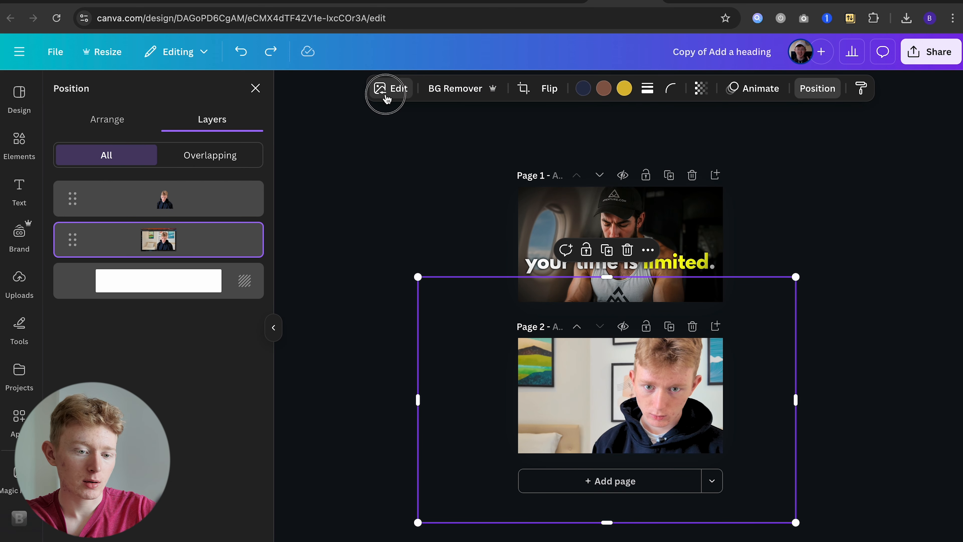
left_click(386, 98)
left_click(82, 187)
scroll(125, 247, "down", 5)
left_click_drag(150, 261, 68, 268)
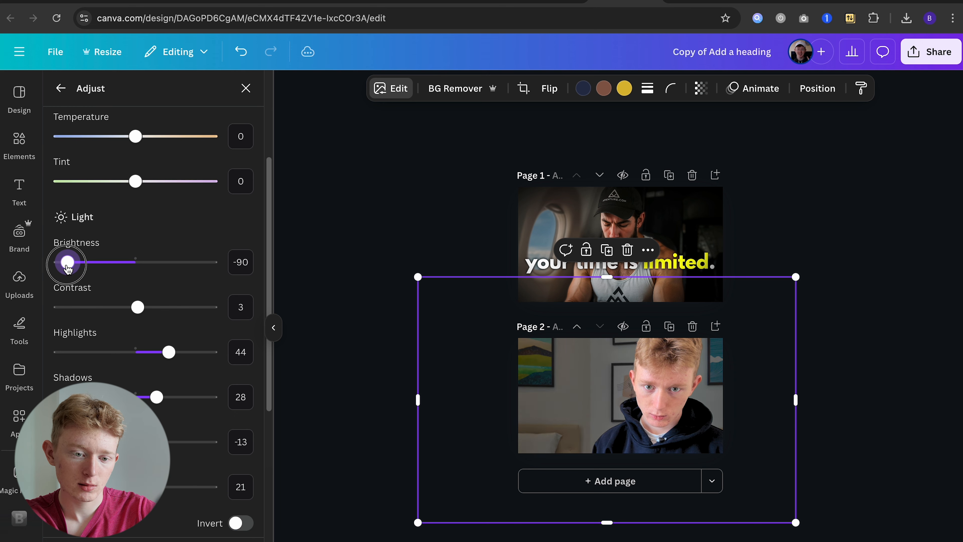
Examine the dark background of the "NOW OR NEVER" thumbnail on the reference YouTube channel and return to the Canva design
left_click(690, 3)
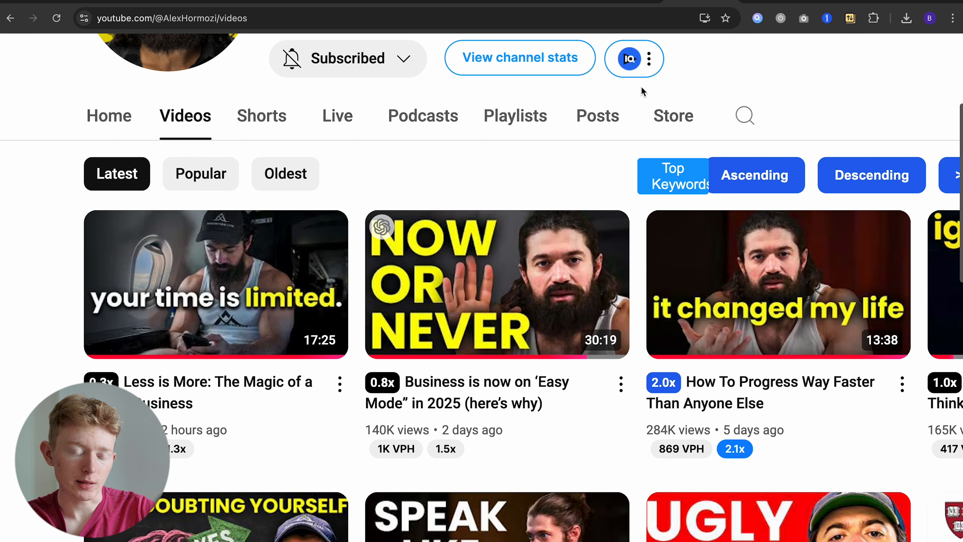
scroll(535, 141, "up", 4)
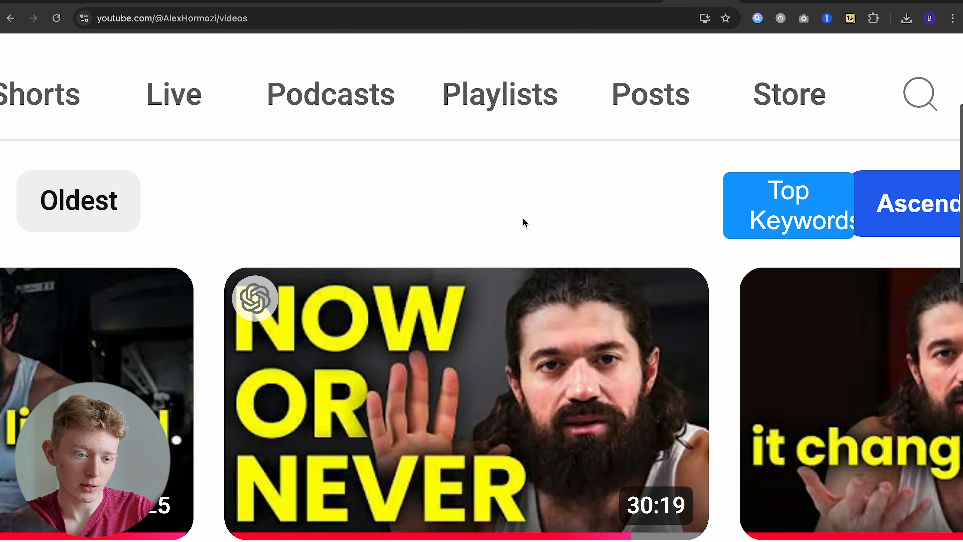
scroll(530, 141, "down", 4)
left_click(614, 5)
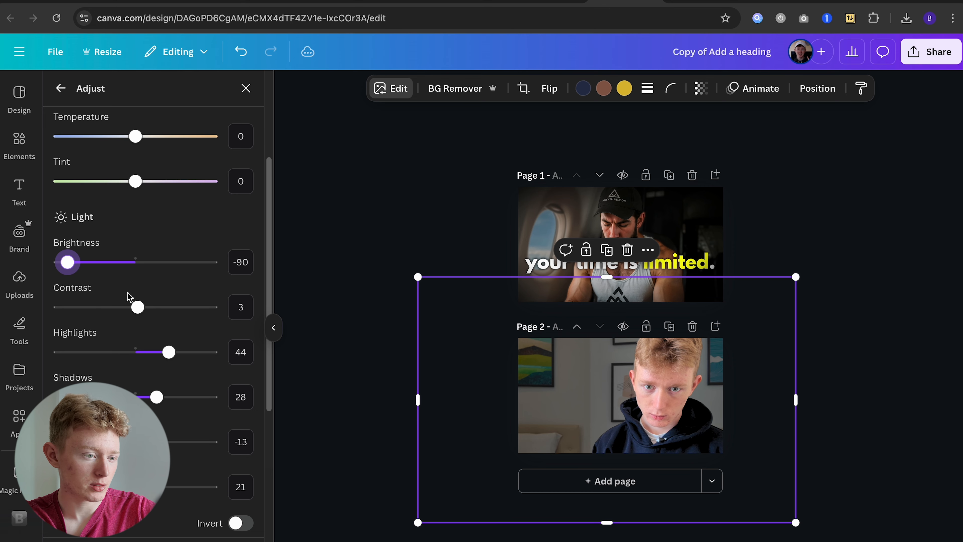
Darken the background photo with brightness -100, highlights -86, shadows -91 and whites -58
left_click_drag(72, 266, 5, 270)
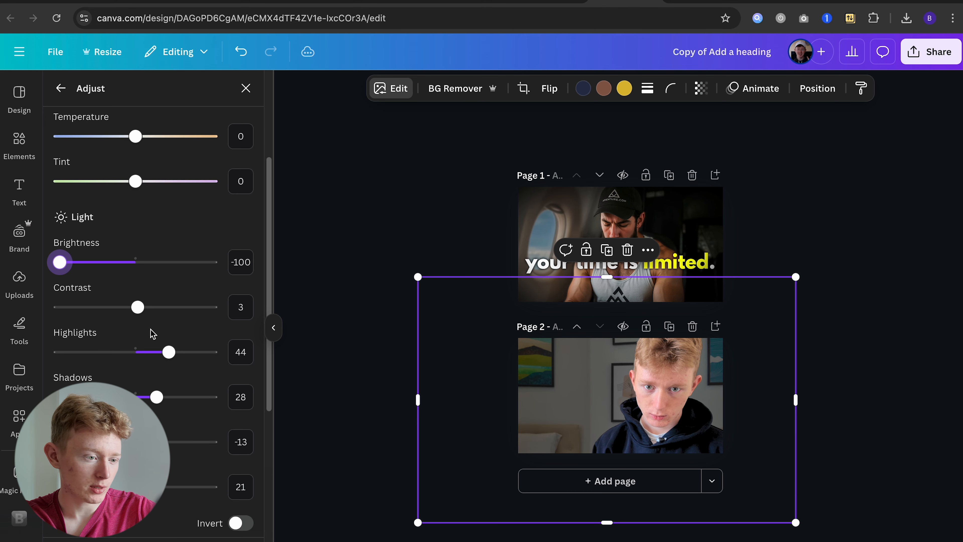
left_click_drag(160, 356, 62, 354)
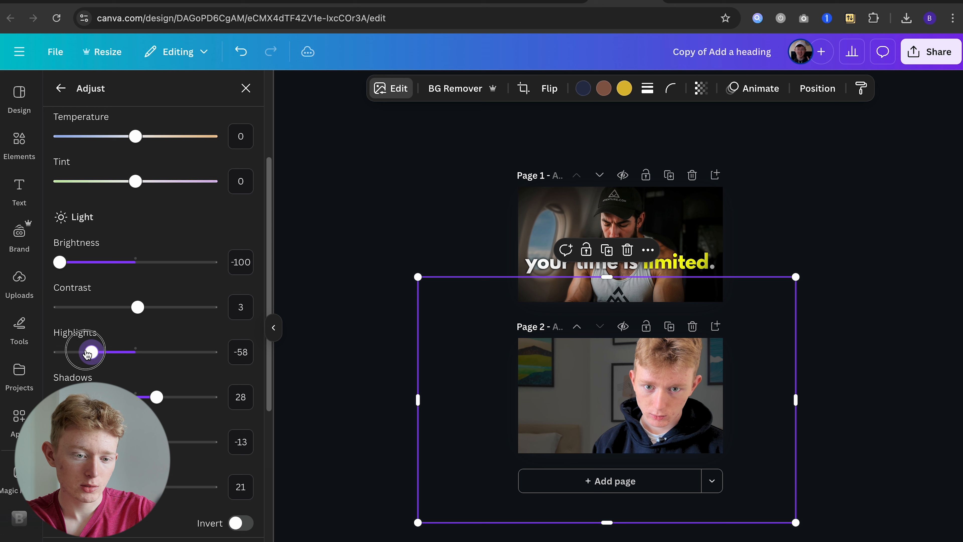
left_click_drag(157, 397, 83, 397)
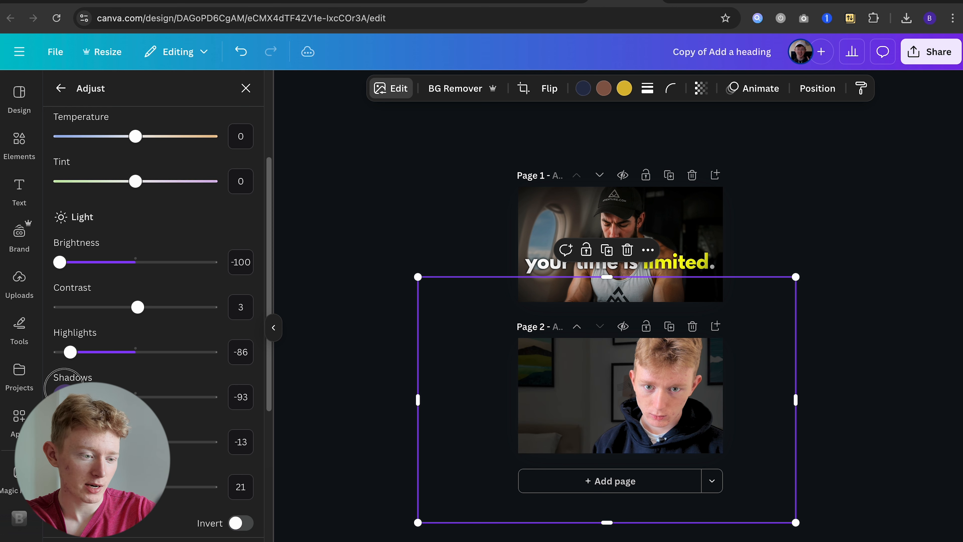
left_click_drag(124, 442, 89, 442)
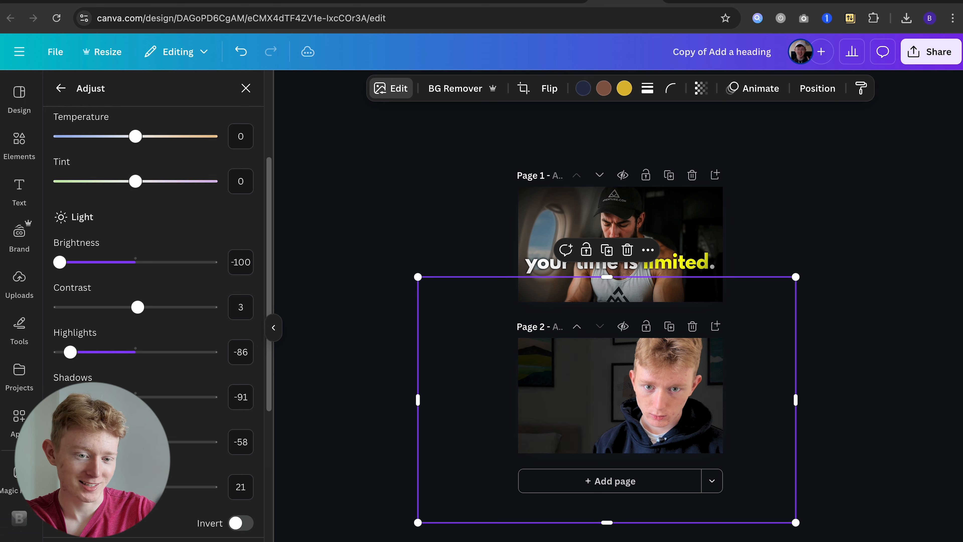
Blur the whole background photo at an intensity of about 57
left_click(50, 96)
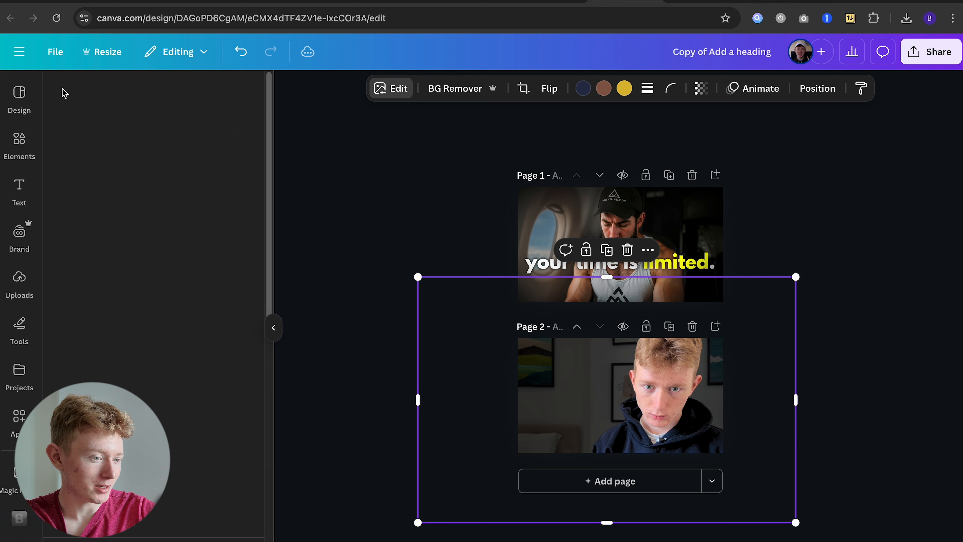
scroll(162, 396, "down", 2)
left_click(217, 417)
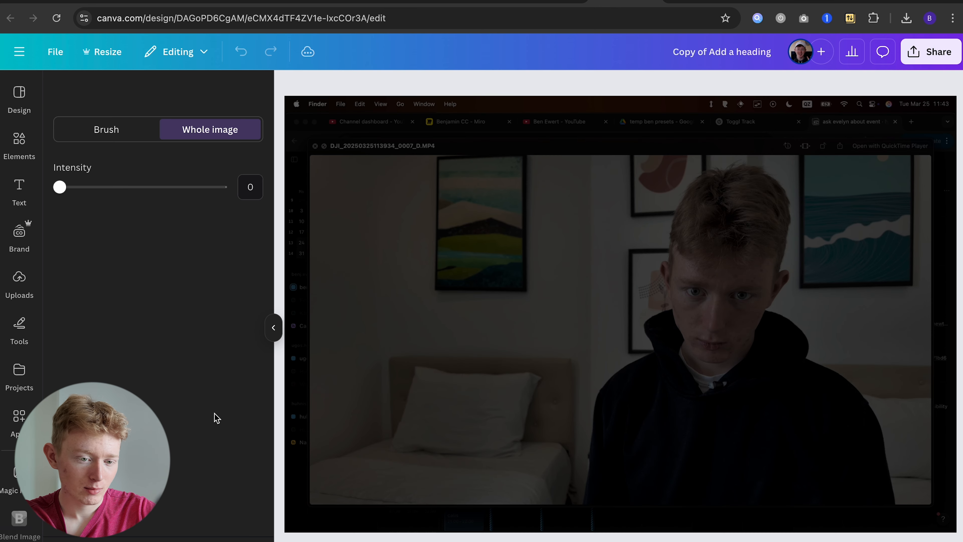
left_click_drag(61, 187, 146, 187)
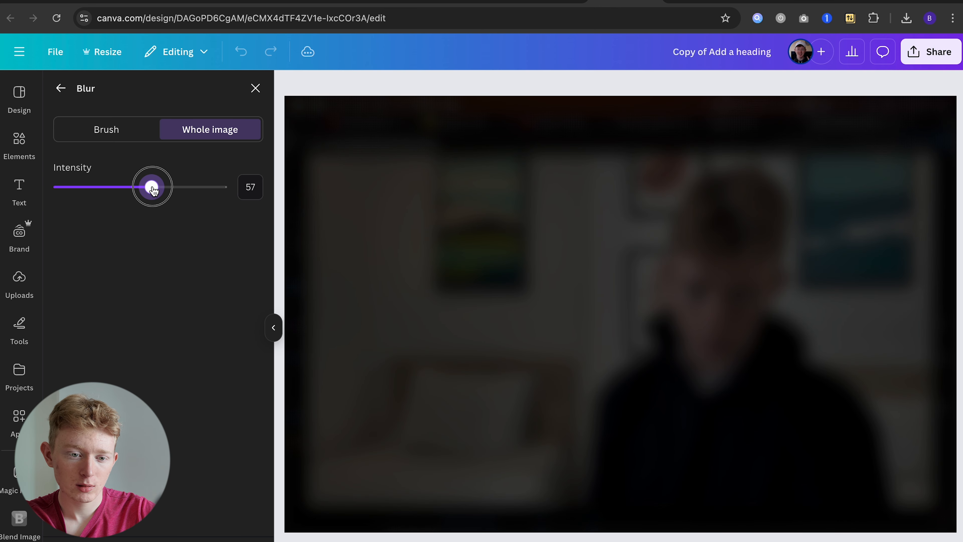
left_click(255, 88)
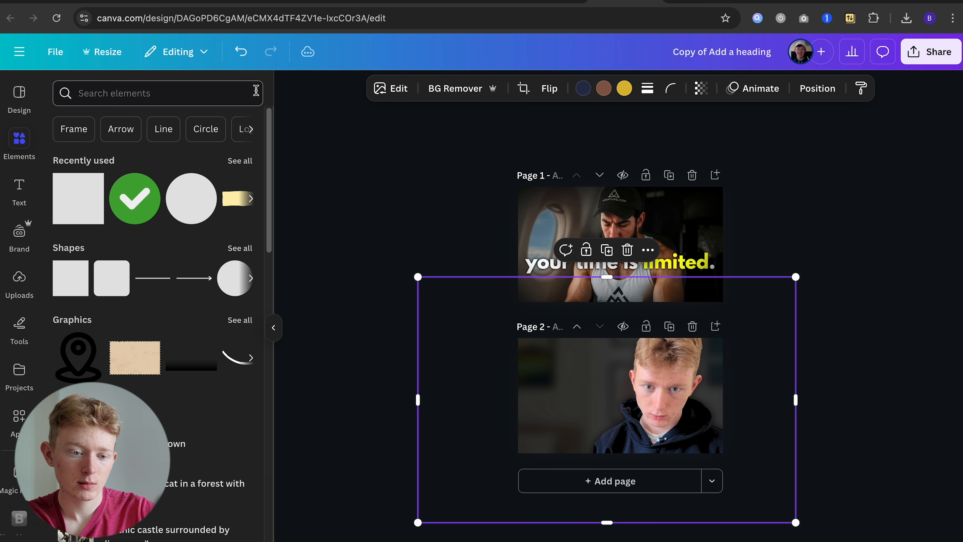
Select the cutout of the man in the hoodie and apply a Glow shadow to it
left_click(366, 285)
left_click(404, 311)
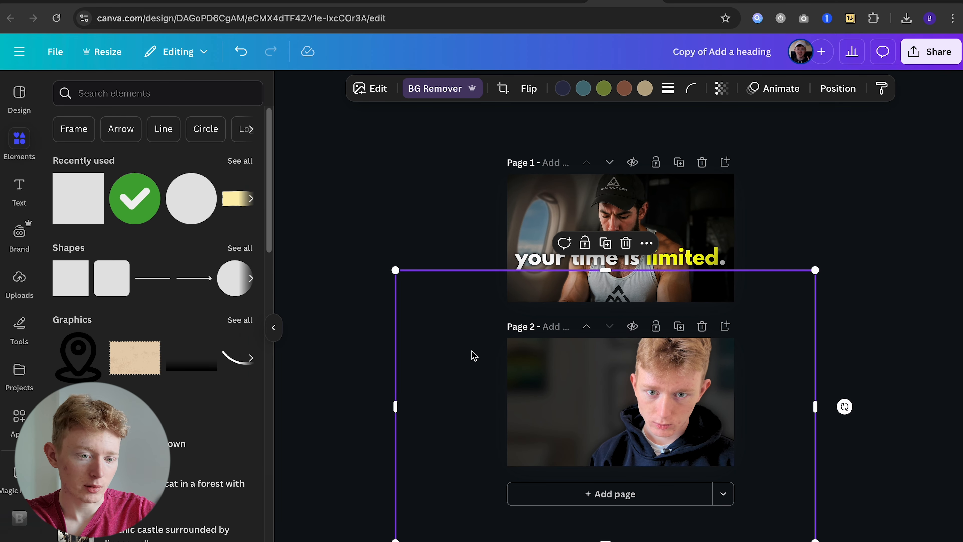
left_click(353, 85)
scroll(185, 366, "down", 2)
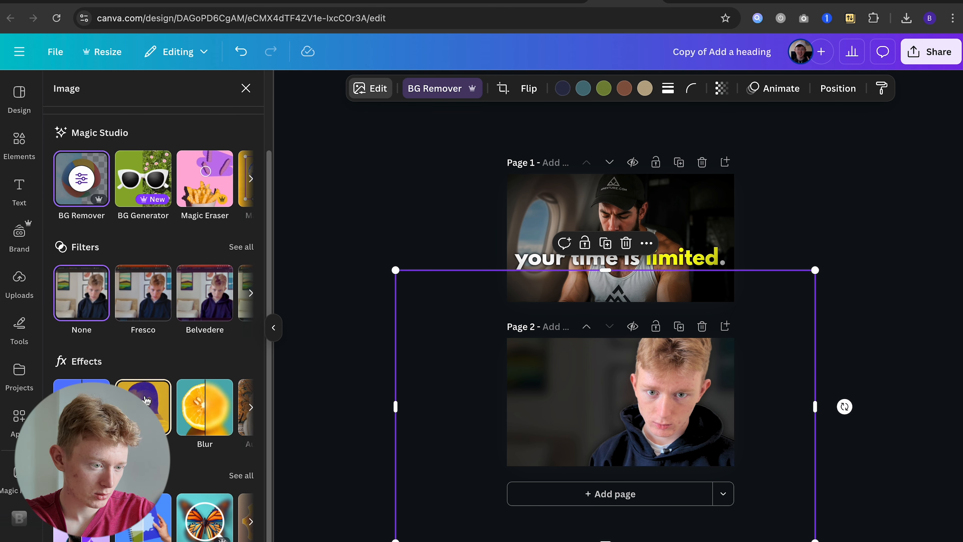
left_click(82, 402)
left_click(94, 250)
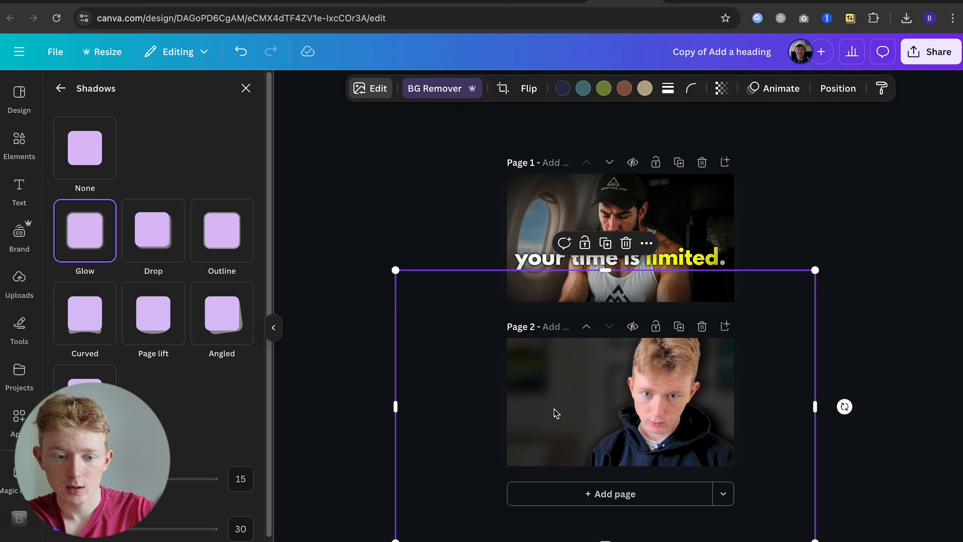
Enlarge the cutout slightly and place it over the right half of page 2, covering the blurred figure behind
left_click_drag(657, 413, 565, 416)
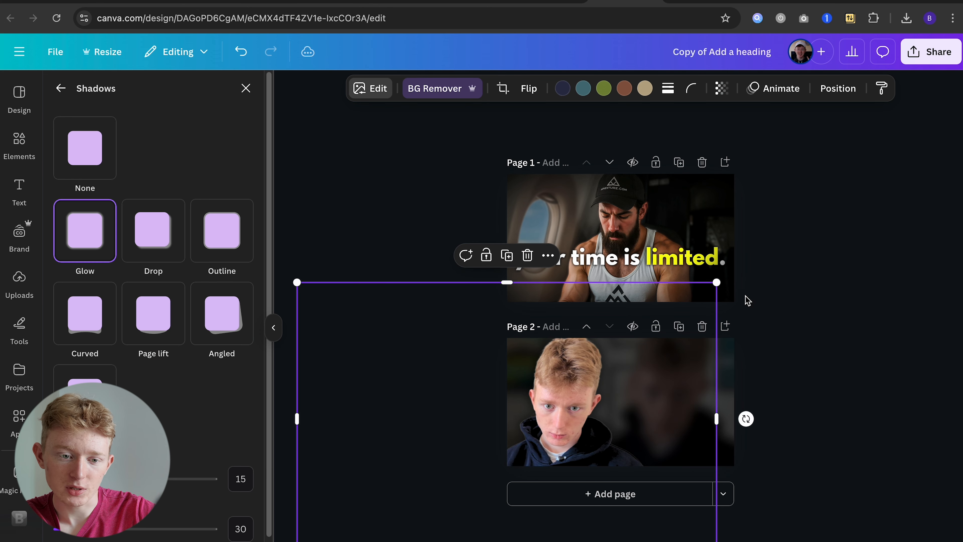
left_click_drag(716, 282, 758, 254)
left_click_drag(669, 344, 750, 346)
left_click_drag(546, 395, 551, 398)
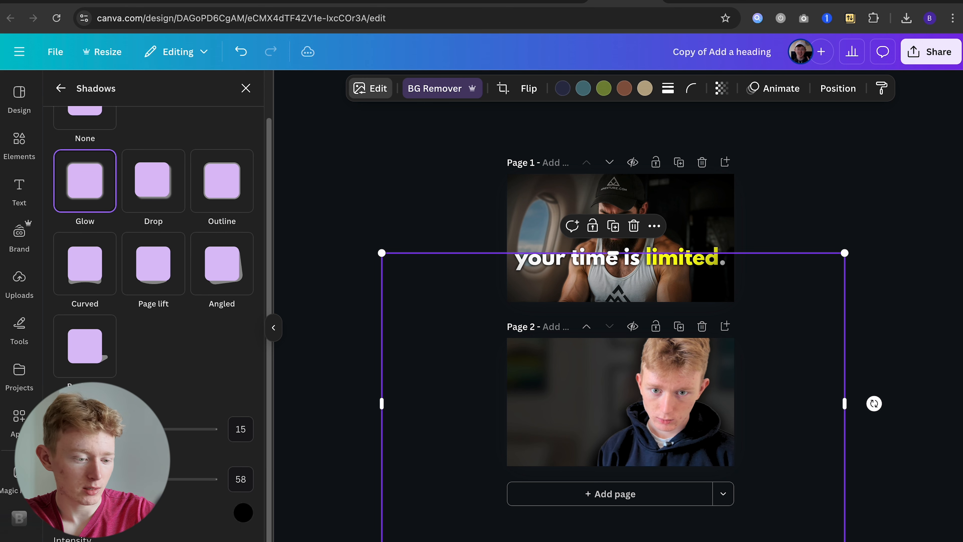
left_click(370, 449)
Add a heading to page 2 and set its font to League Spartan
scroll(614, 417, "up", 5)
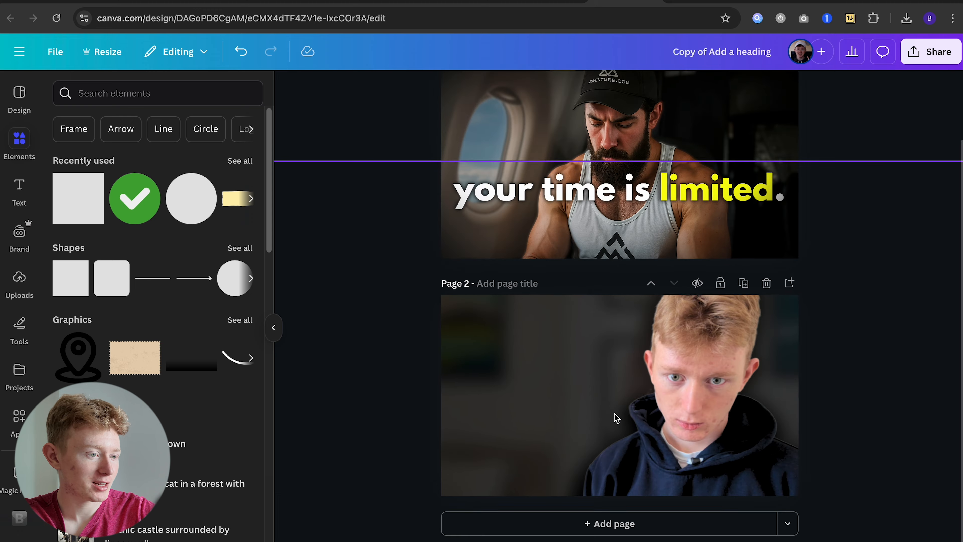
left_click(27, 194)
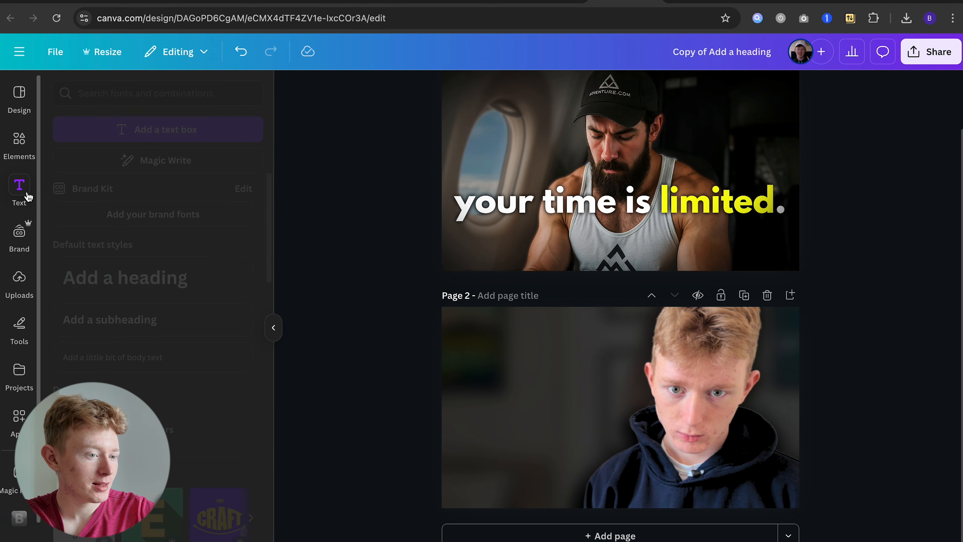
left_click(194, 277)
left_click(374, 97)
left_click(192, 368)
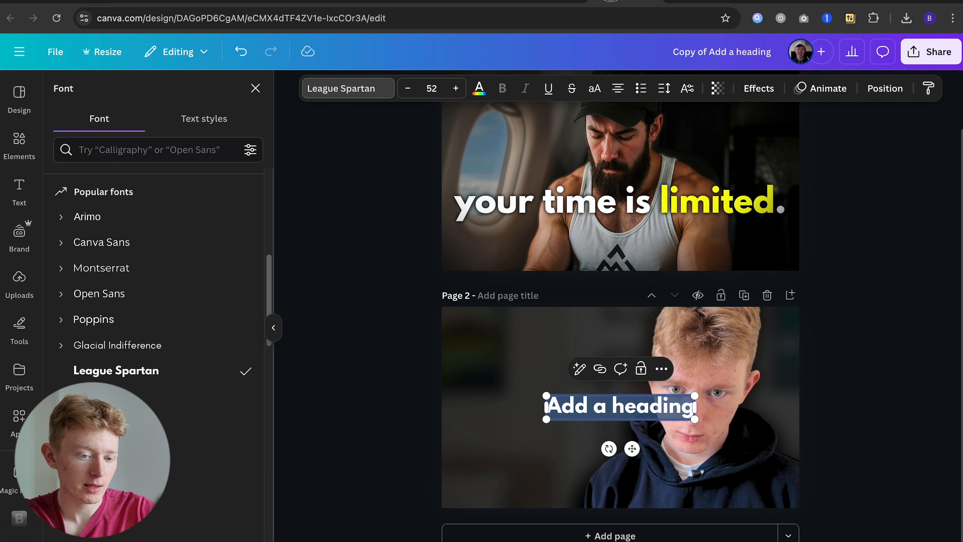
Replace the heading text with "NOW", "OR" and "NEVER" on three lines and left-align it
type("NOW")
key("Return")
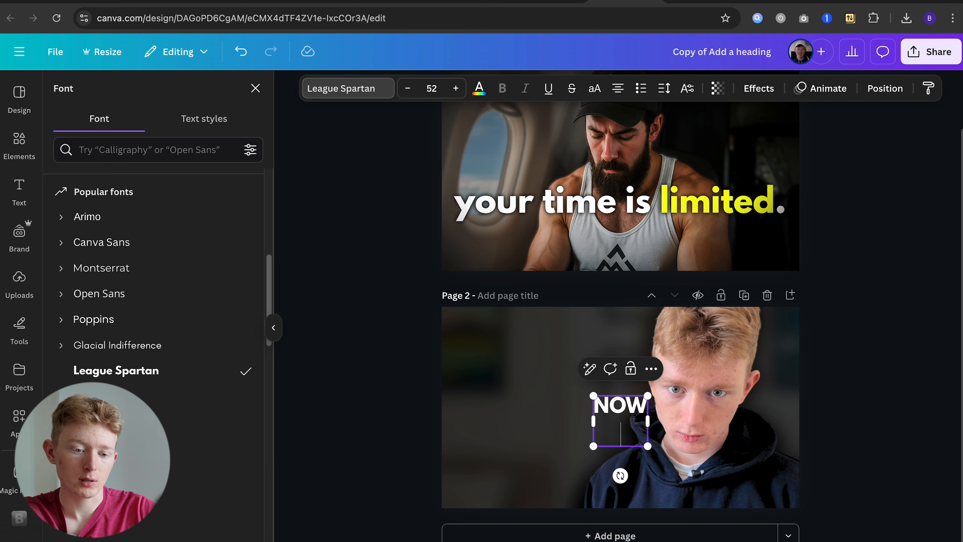
type("OR")
key("Return")
type("NEVER")
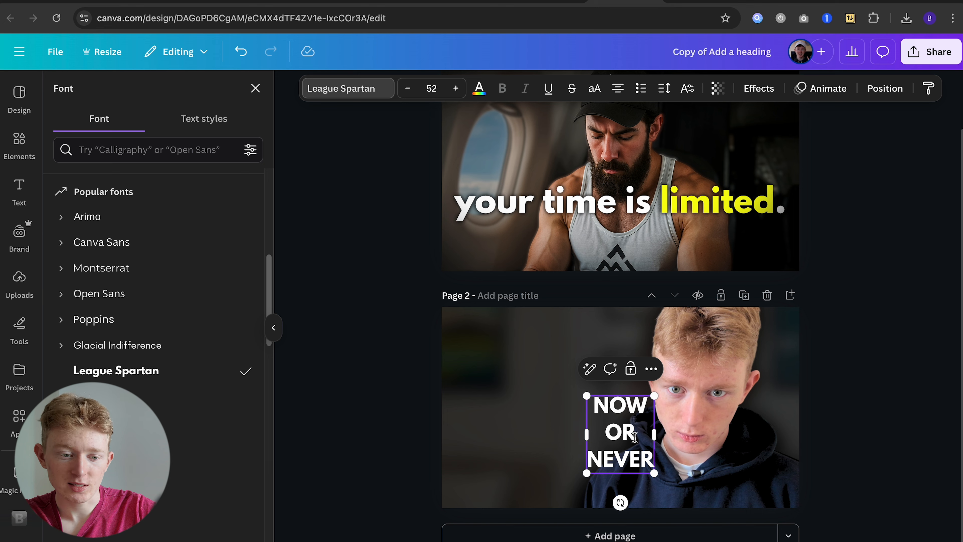
key("ctrl+a")
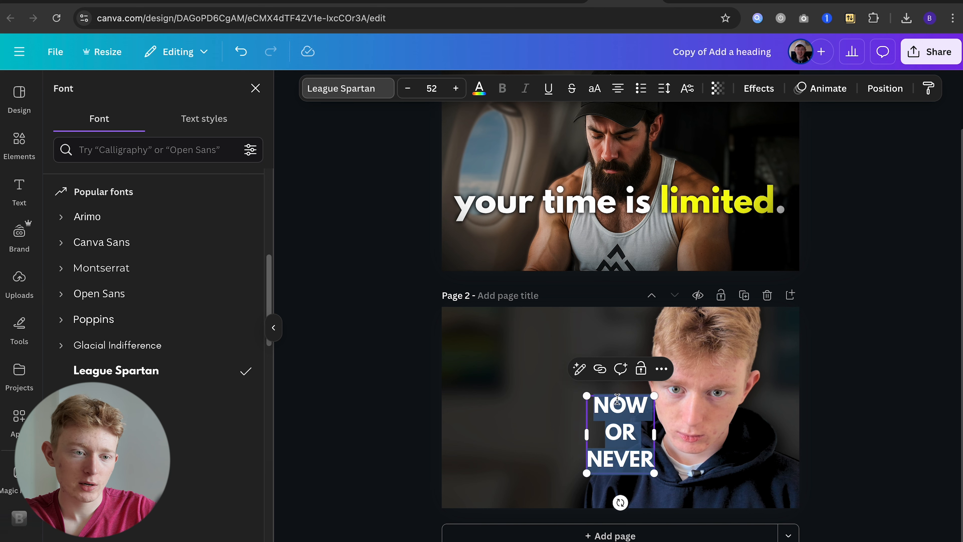
left_click(612, 91)
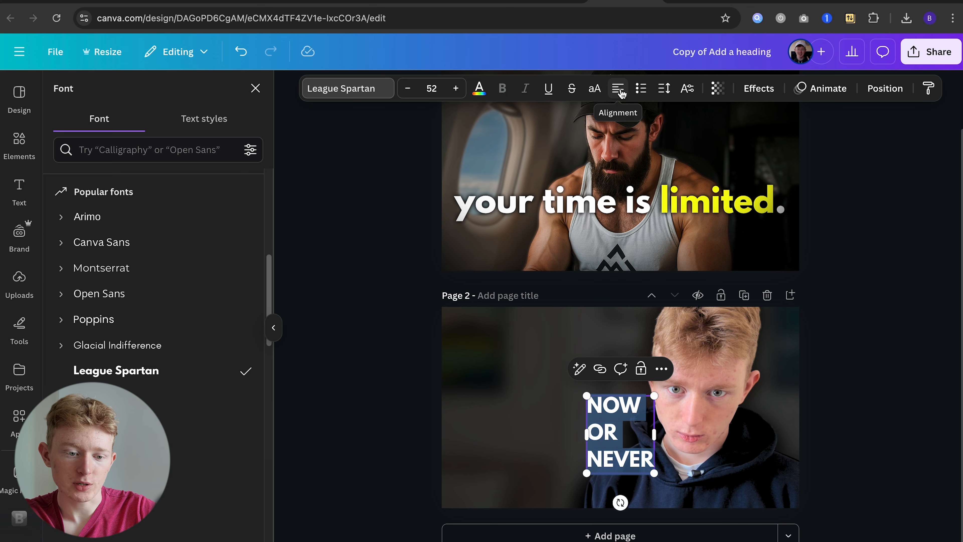
Enlarge the three-line heading to font size 128 and place it over page 2's empty left half, checking the YouTube reference thumbnail
left_click(359, 387)
left_click(637, 456)
left_click(850, 380)
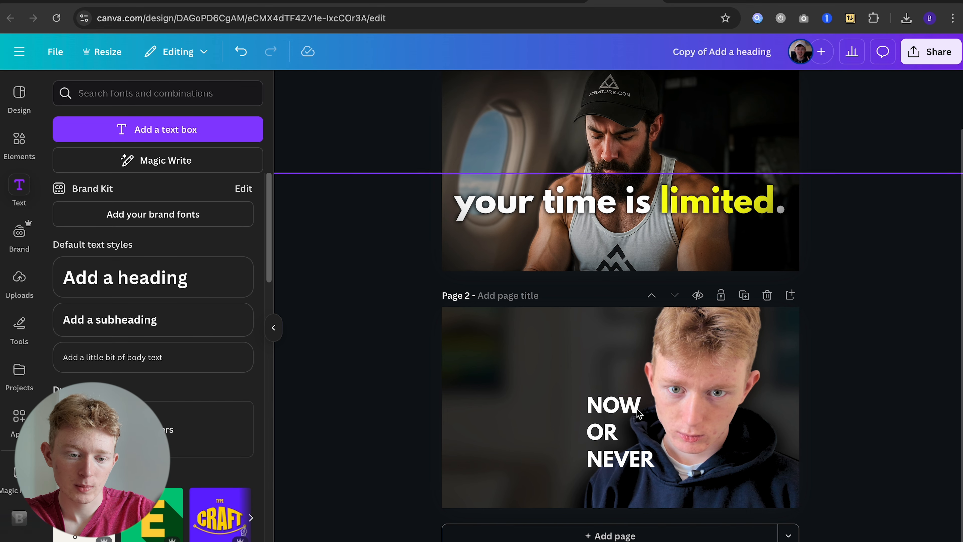
left_click(612, 429)
left_click_drag(657, 394, 770, 262)
left_click_drag(696, 408, 589, 442)
left_click(699, 2)
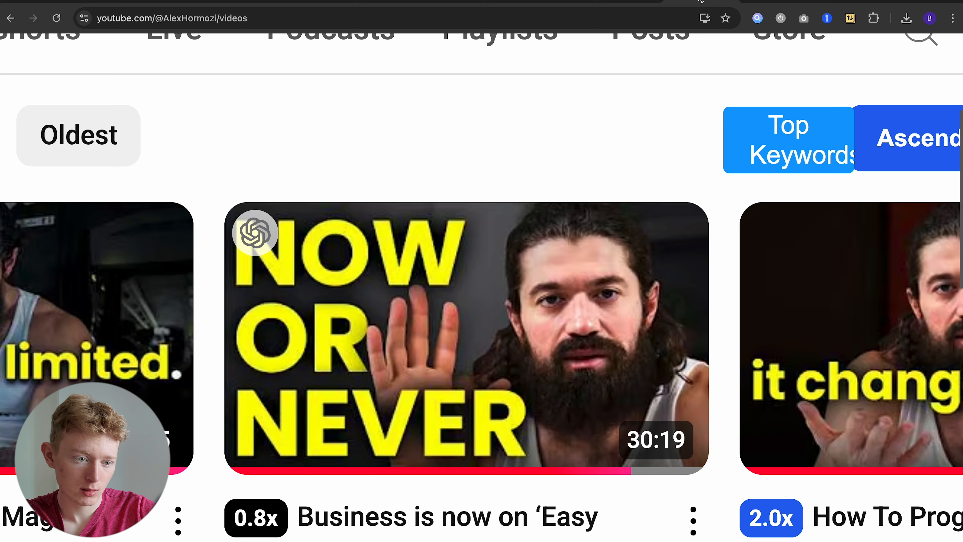
left_click(627, 1)
left_click_drag(643, 308, 628, 327)
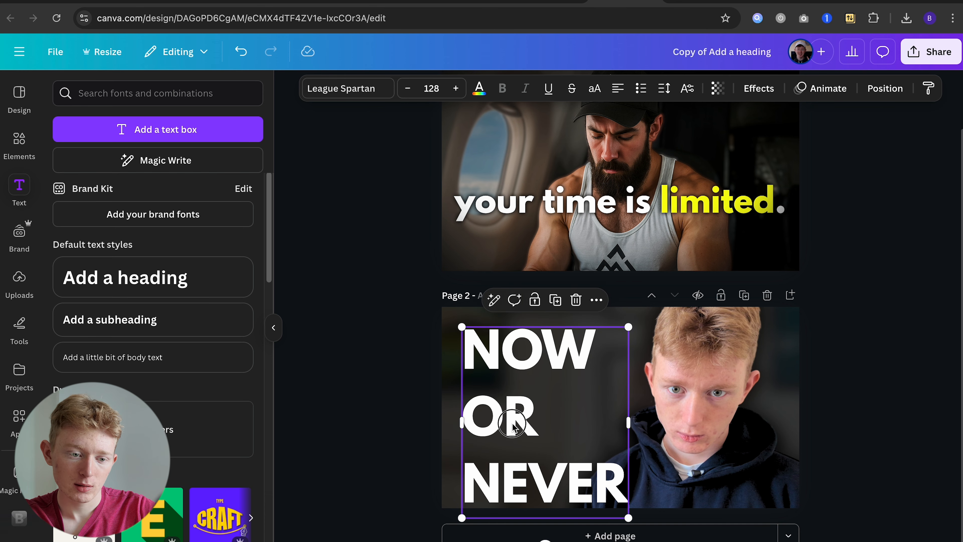
Delete the lines "OR" and "NEVER" and the blank line from the heading, keeping only "NOW"
left_click_drag(465, 404, 652, 512)
key("BackSpace")
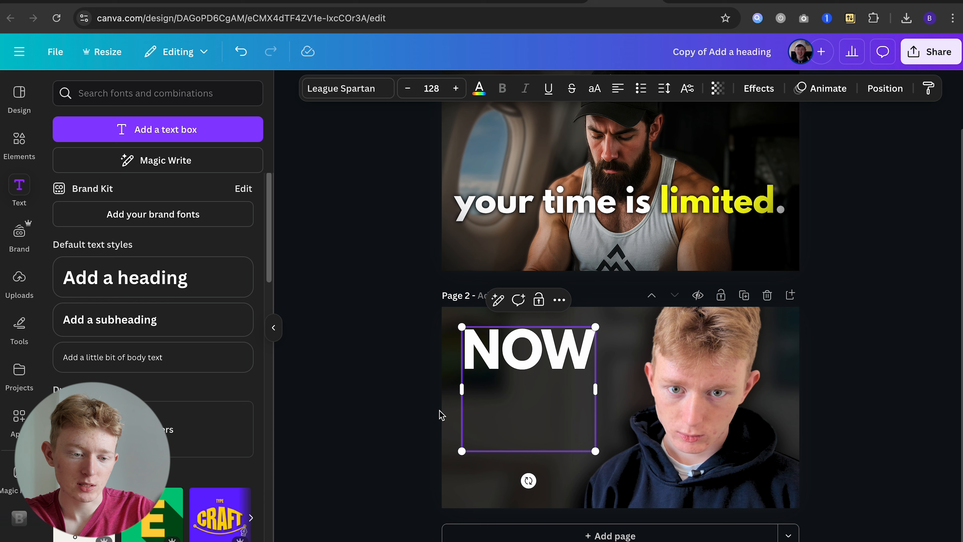
key("BackSpace")
left_click(381, 399)
Duplicate the "NOW" text directly below itself and change the copy to "OR"
left_click_drag(523, 359, 533, 425)
double_click(533, 423)
type("or")
key("ctrl+a")
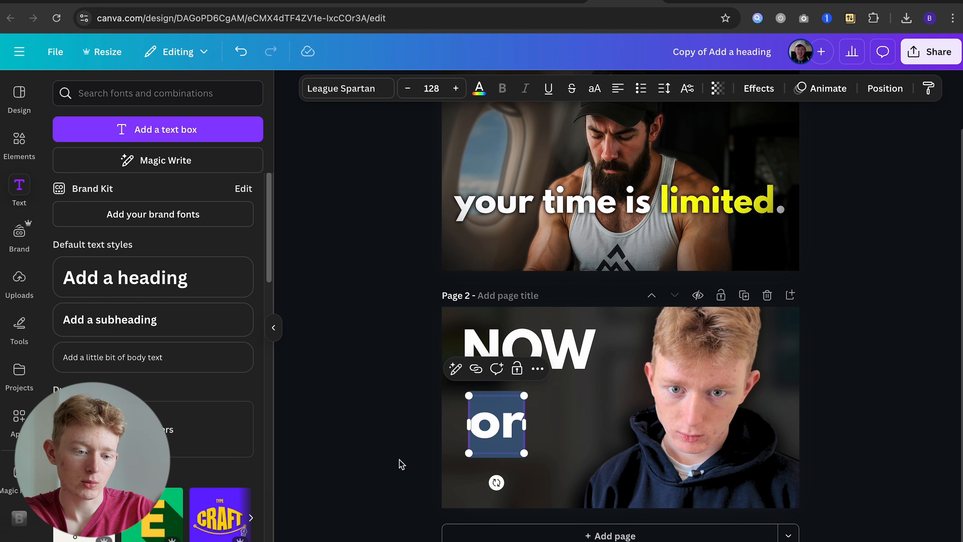
type("Or")
left_click(342, 444)
left_click(513, 429)
left_click(513, 428)
left_click_drag(513, 428, 547, 429)
key("BackSpace")
type("R")
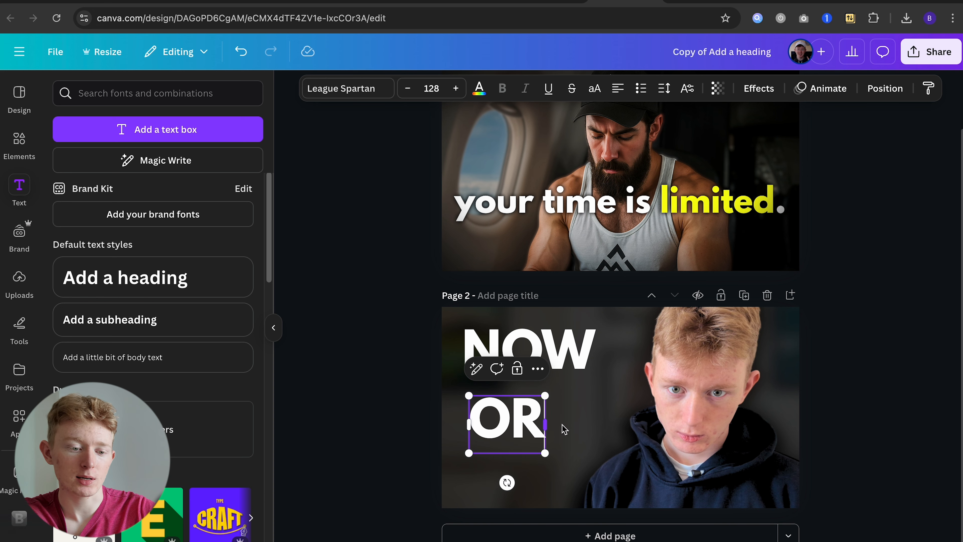
Duplicate the "OR" text, change the copy to "NEVER" and widen its box so the word fits on one line
left_click(409, 416)
left_click_drag(504, 428, 596, 459)
type("Nev")
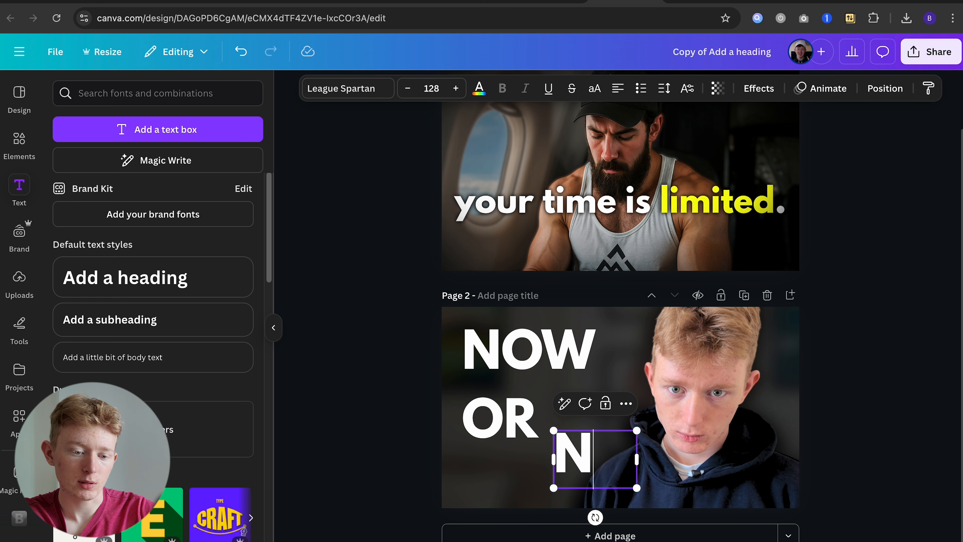
key("BackSpace")
key("BackSpace")
type("EVER")
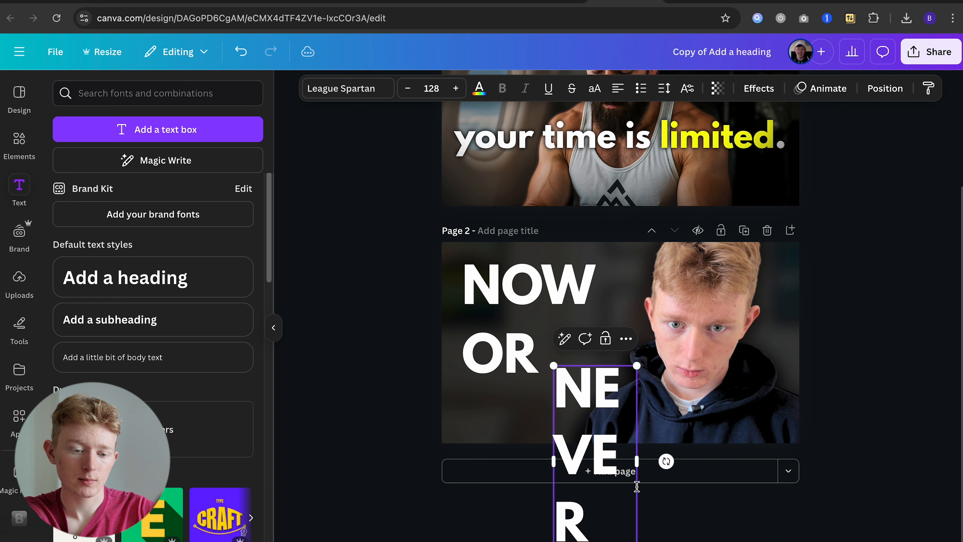
left_click_drag(639, 468, 756, 445)
left_click(436, 446)
Enlarge "NOW" to about font size 186 in page 2's upper-left corner and place an enlarged "OR" directly beneath it
left_click(576, 364)
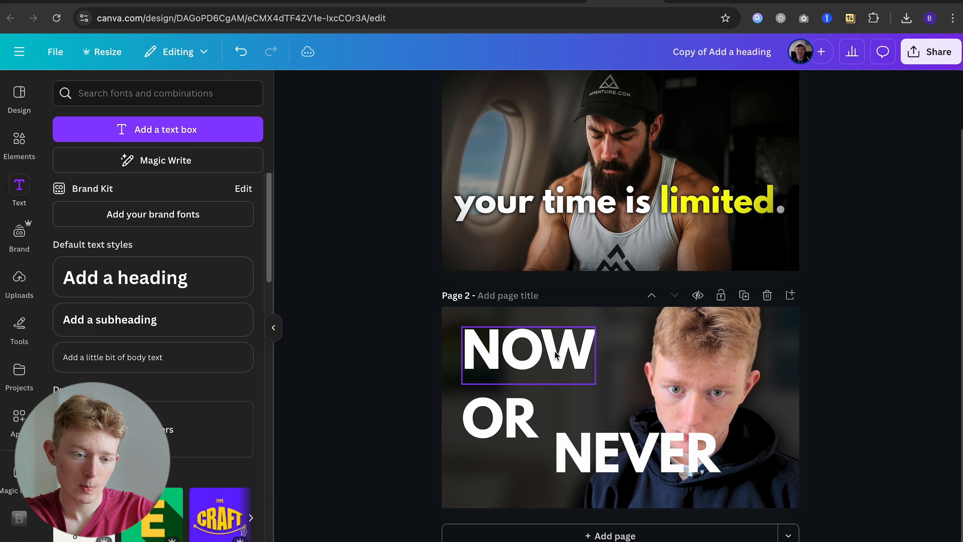
left_click_drag(593, 385, 570, 361)
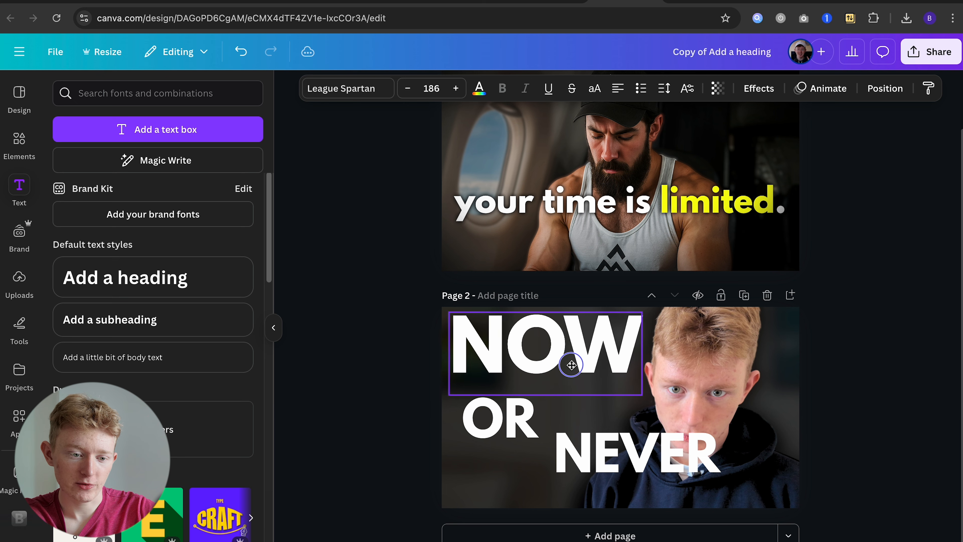
left_click(492, 433)
left_click_drag(544, 453, 567, 468)
left_click_drag(525, 438, 509, 421)
Place "NEVER" beneath "OR", aligned with the other words' left edge, and enlarge it to about font size 159
left_click(629, 472)
left_click_drag(629, 472, 523, 484)
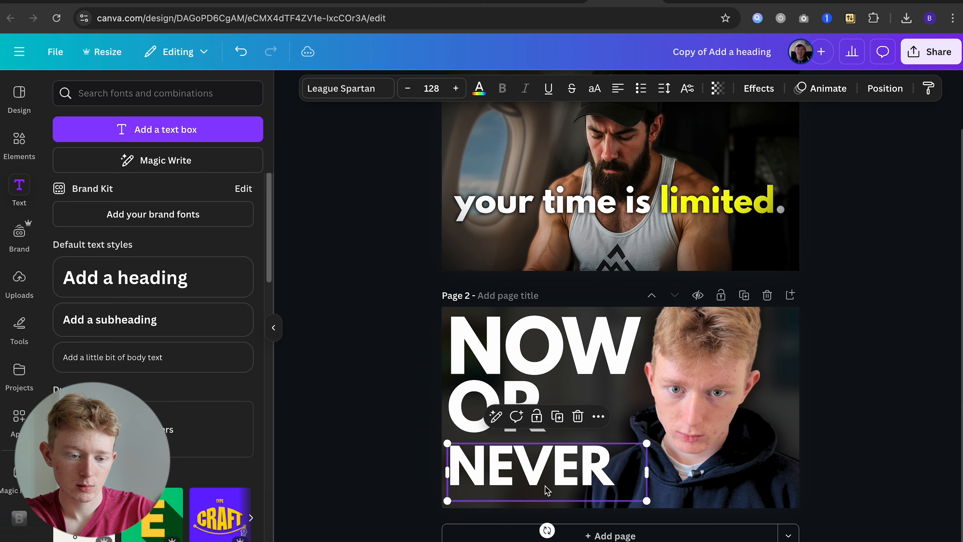
left_click_drag(649, 510, 695, 529)
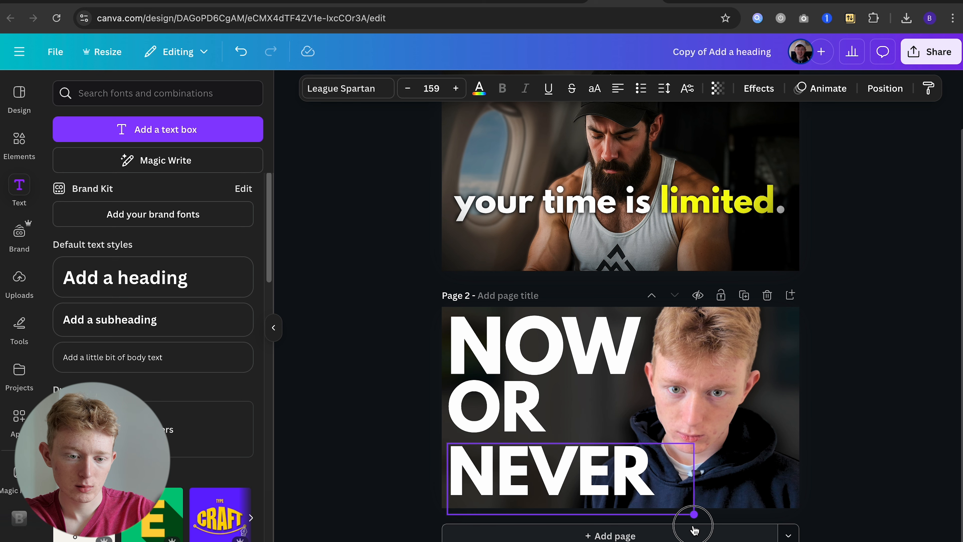
left_click(407, 401)
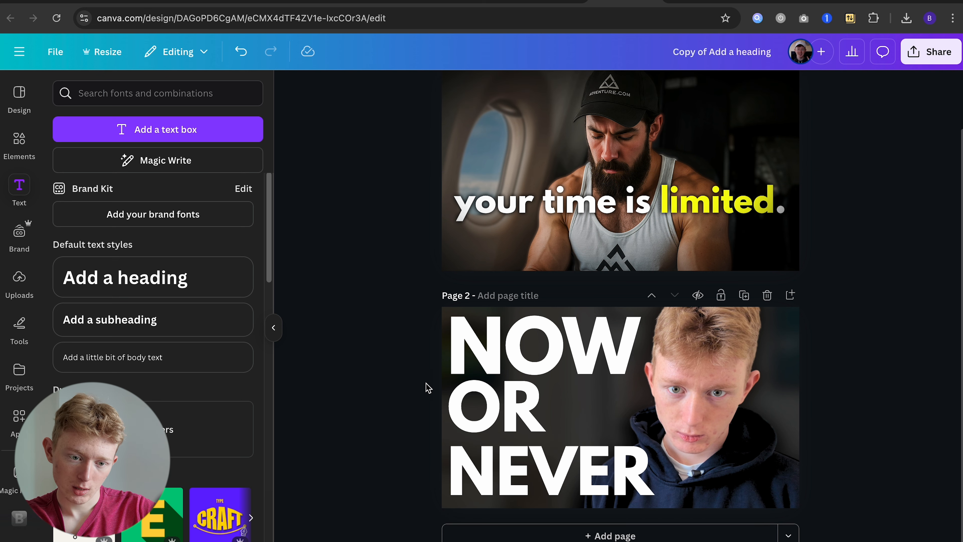
Find the file youtube.png on the computer and add it to page 2
scroll(432, 395, "down", 2)
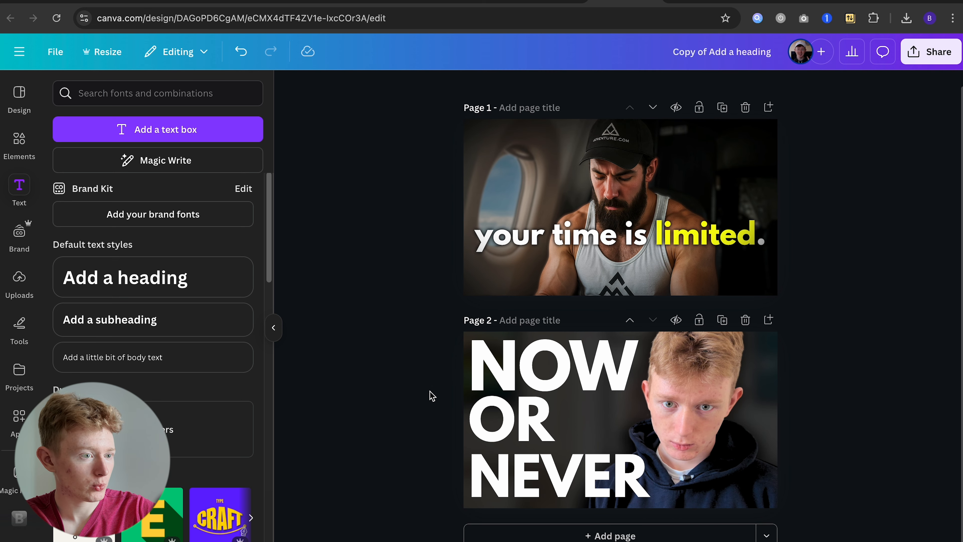
key("alt+space")
type("f")
key("Return")
type("youtube.png")
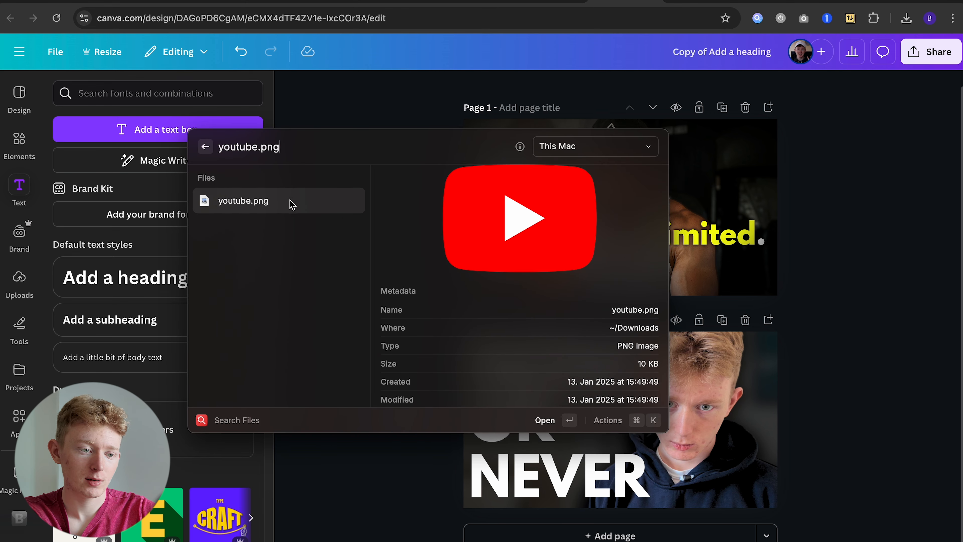
left_click_drag(312, 206, 666, 386)
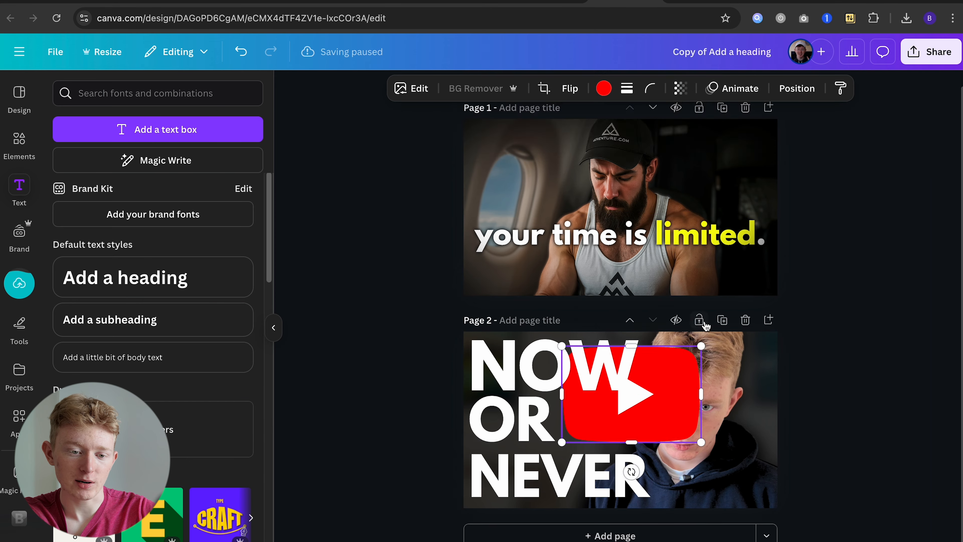
Shrink the YouTube logo and place it between the word "OR" and the man's face
scroll(804, 365, "down", 5)
left_click(793, 370)
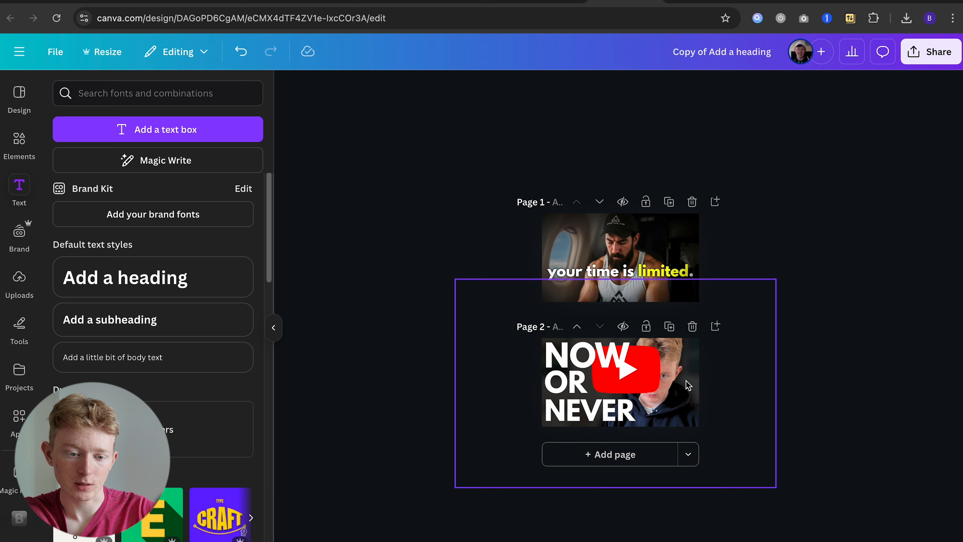
scroll(691, 378, "up", 5)
left_click(628, 408)
left_click_drag(697, 352, 653, 370)
scroll(605, 431, "up", 5)
left_click_drag(621, 396, 614, 401)
scroll(849, 394, "down", 2)
left_click(850, 394)
scroll(639, 410, "up", 1)
scroll(637, 407, "down", 1)
scroll(639, 410, "down", 3)
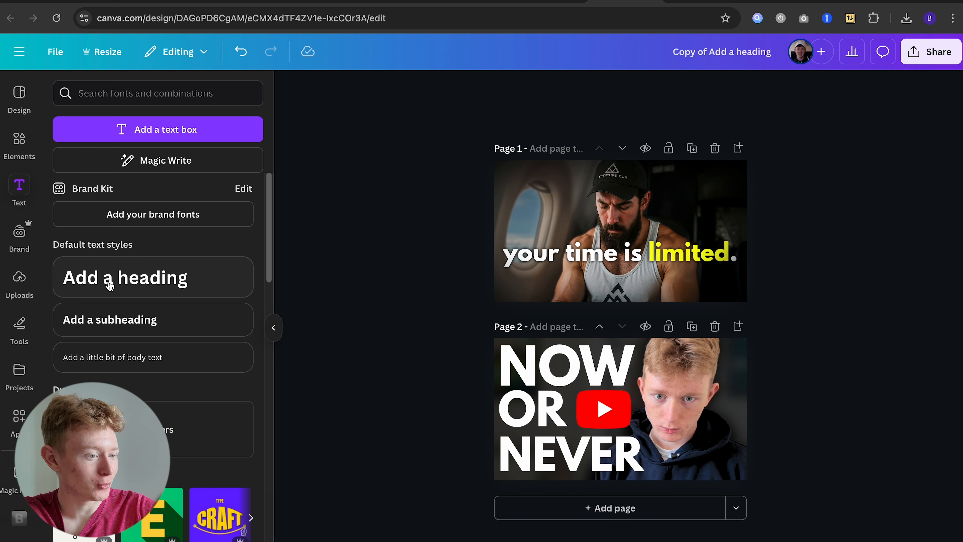
Show page 2's layers and select the blurred background photo together with the cutout of the man in the hoodie
right_click(669, 389)
mouse_move(732, 320)
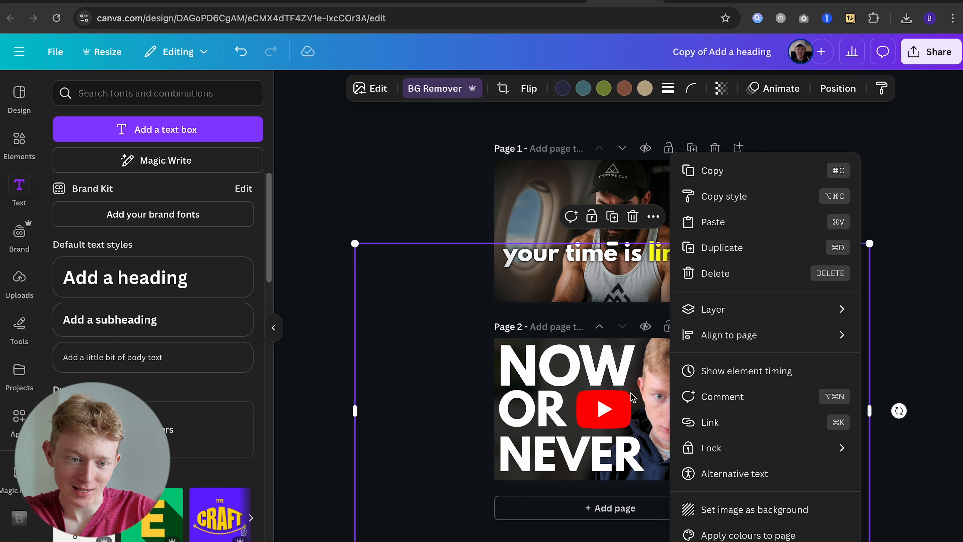
left_click(375, 358)
left_click(395, 184)
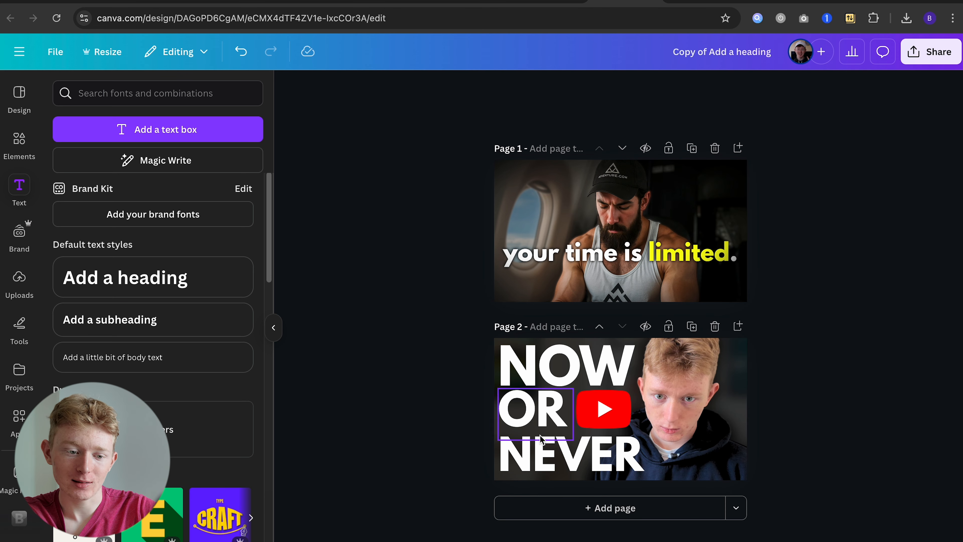
right_click(729, 397)
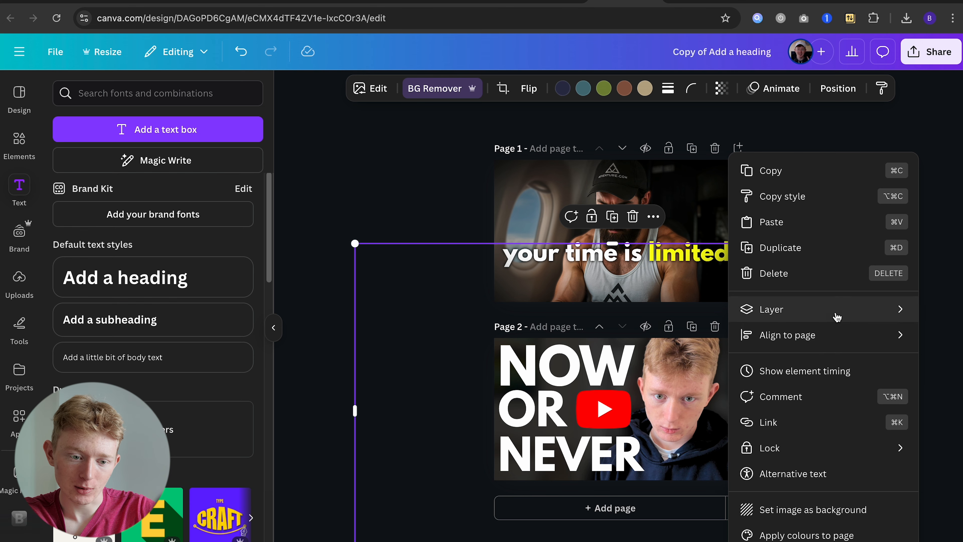
mouse_move(838, 317)
left_click(624, 425)
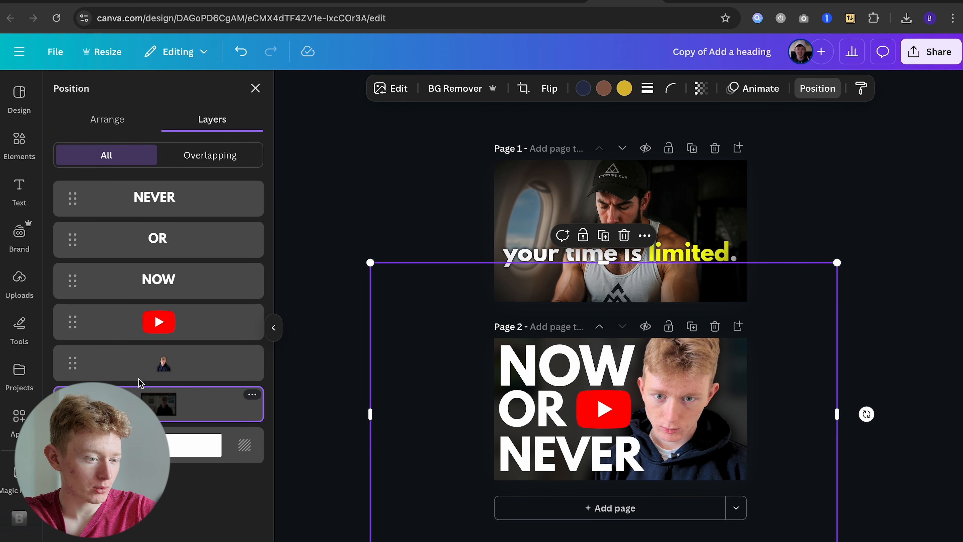
left_click(154, 370, "shift")
mouse_move(425, 428)
left_mouse_down()
mouse_move(417, 421)
mouse_move(424, 430)
left_mouse_up()
left_click(326, 417)
Select the three words and the YouTube logo on page 2 and shift them together slightly to the right
left_click_drag(421, 340, 659, 462)
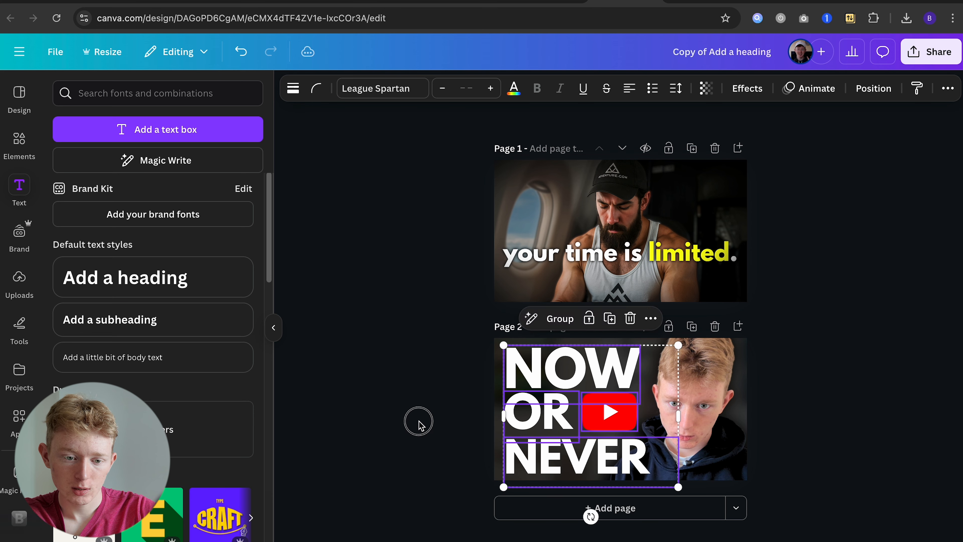
left_click(419, 424)
scroll(567, 436, "down", 3)
Apply the Lift effect to the words "NOW", "OR" and "NEVER" and raise its intensity to the maximum
left_click_drag(461, 339, 518, 435)
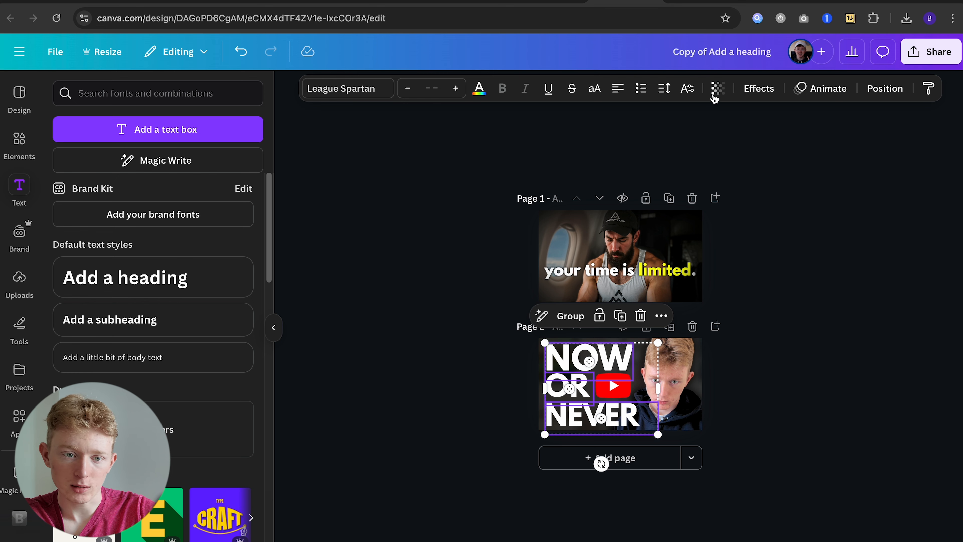
left_click(749, 91)
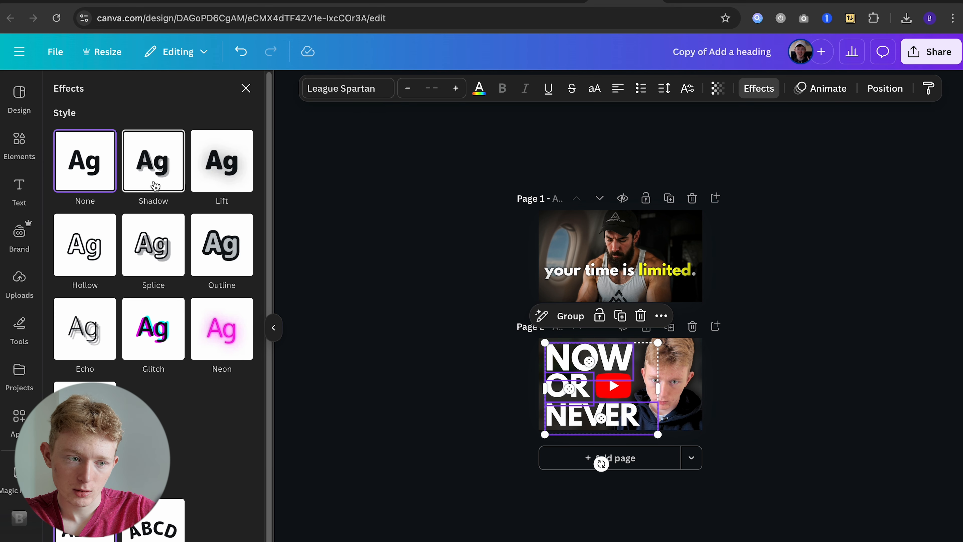
left_click(238, 179)
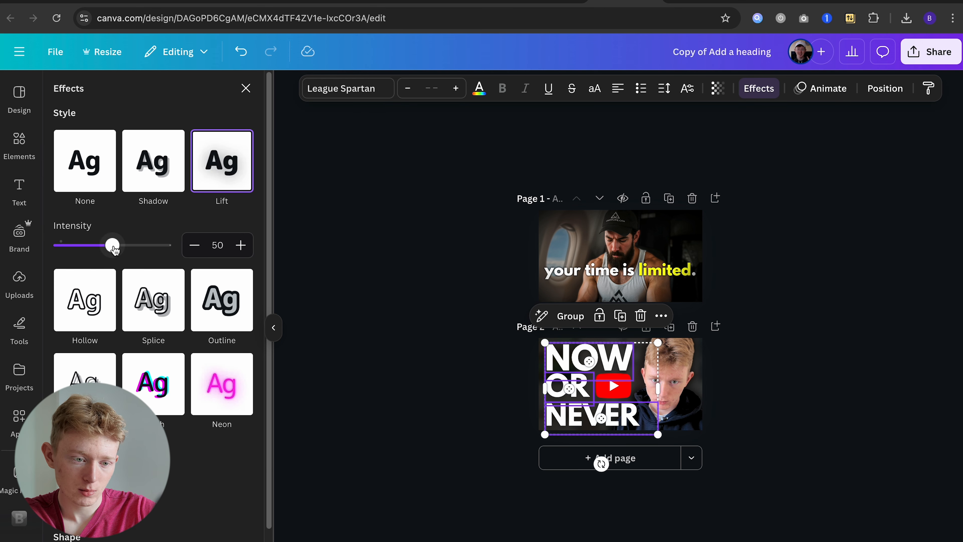
left_click_drag(113, 246, 371, 233)
left_click(375, 279)
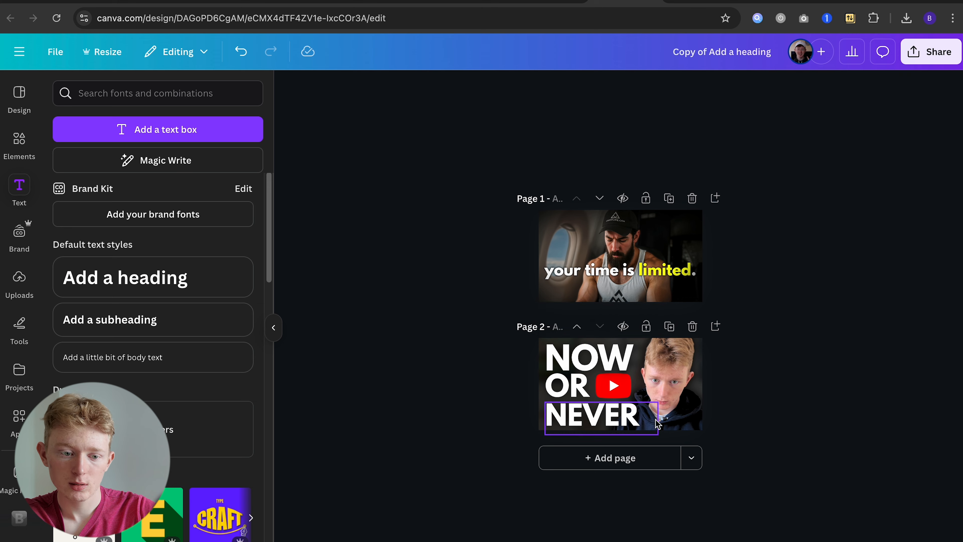
Try the words "NOW", "OR" and "NEVER" in yellow like the reference thumbnail and undo the colour change
left_click(696, 1)
left_click(628, 2)
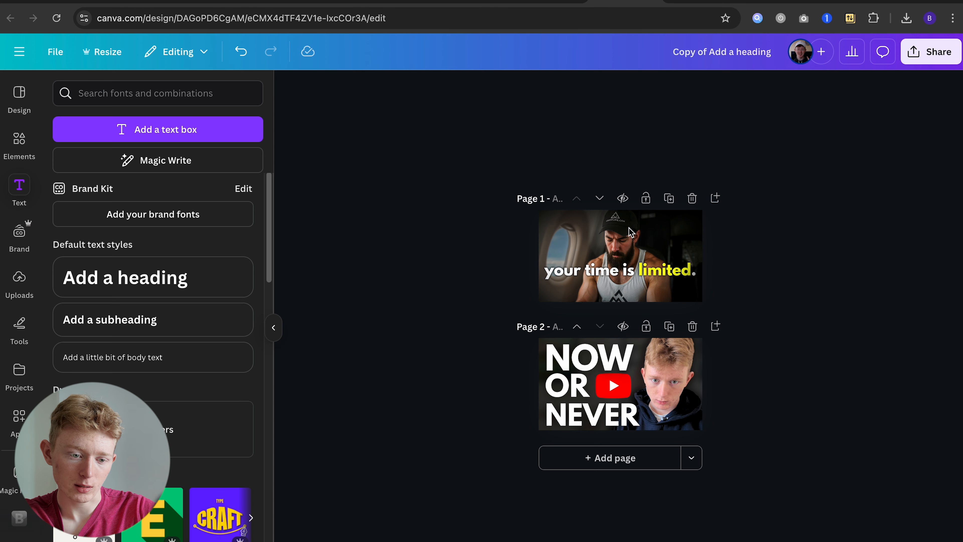
left_click_drag(484, 349, 582, 445)
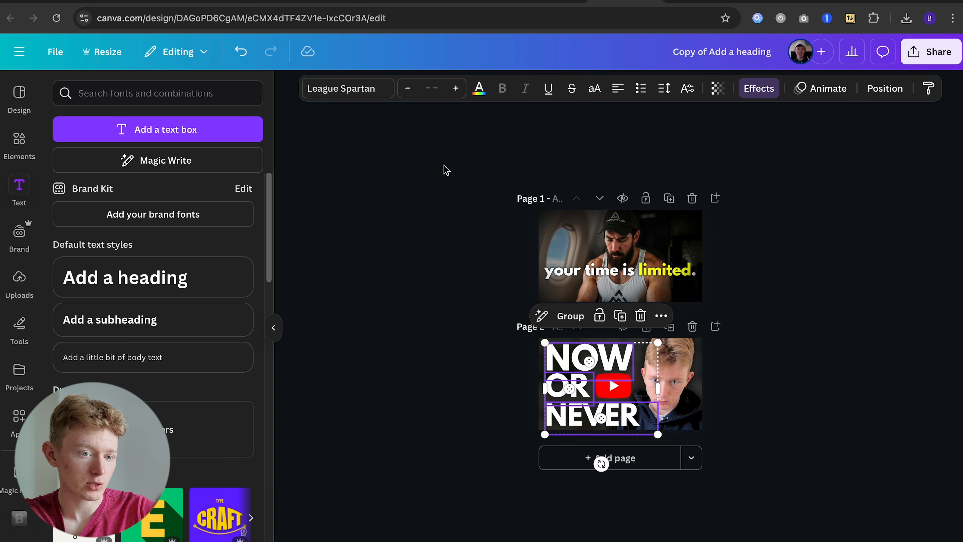
left_click(479, 89)
left_click(137, 184)
key("Escape")
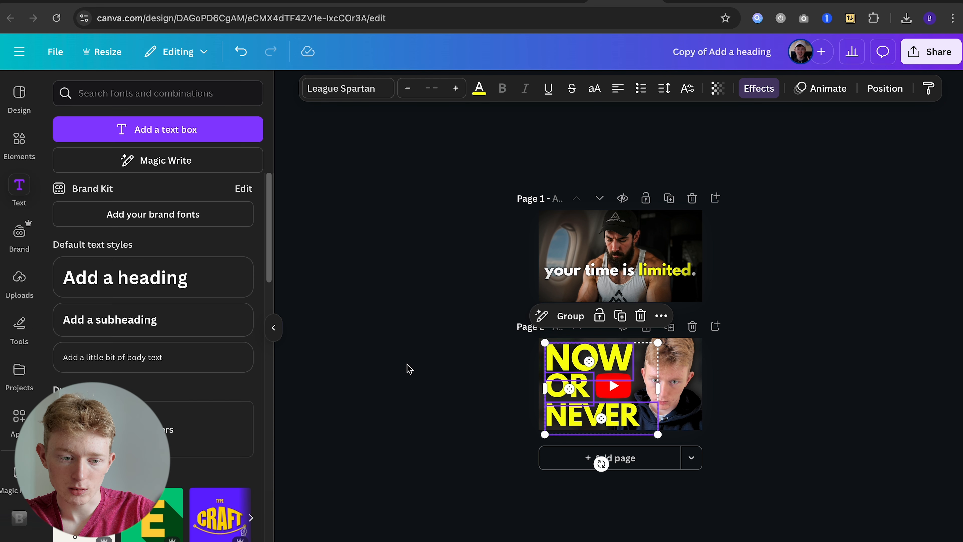
left_click(409, 368)
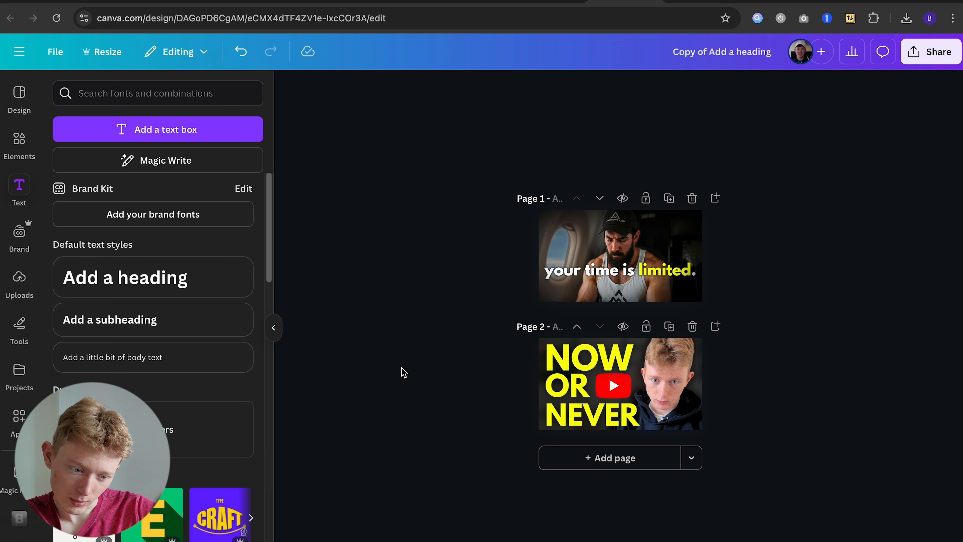
key("ctrl+z")
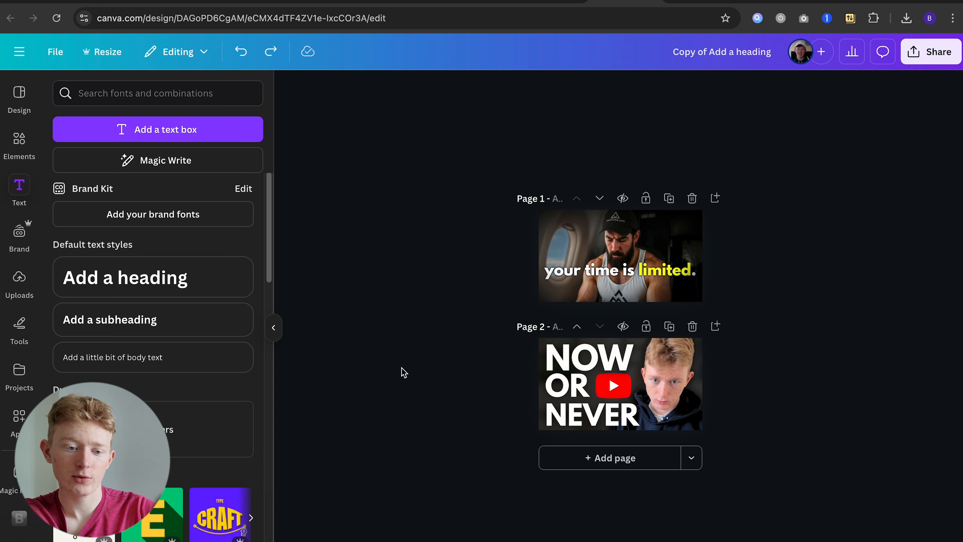
left_click(663, 459)
Switch to the YouTube channel page and look through the neighbouring reference thumbnails
left_click(698, 2)
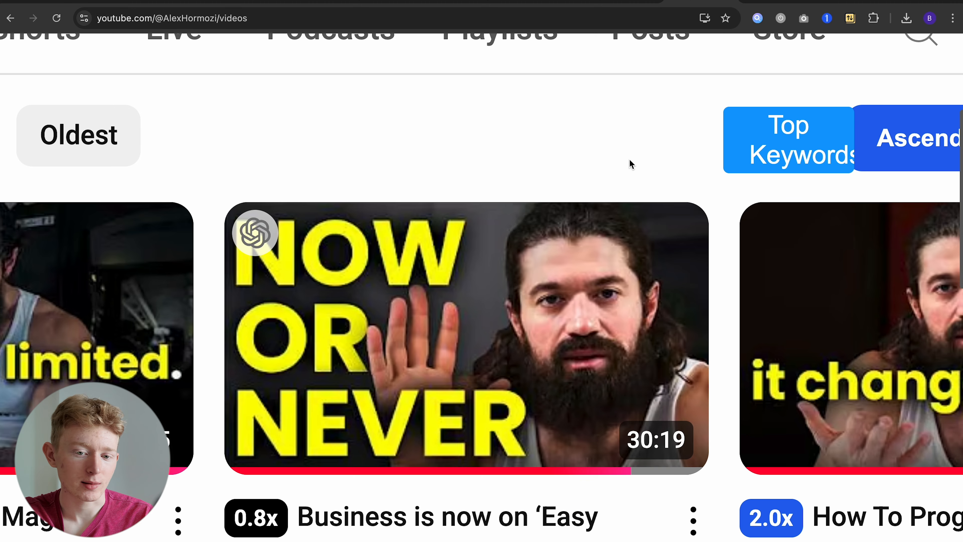
scroll(658, 189, "right", 10)
scroll(657, 192, "right", 2)
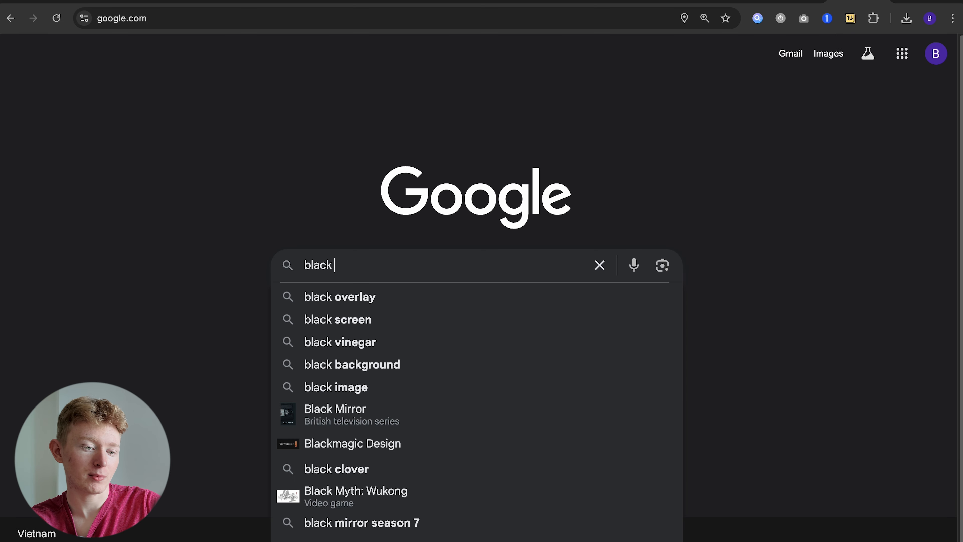
Search Google Images for "black background with red stripes" and copy the Vecteezy picture of vertical red light lines on black
type("backgroun")
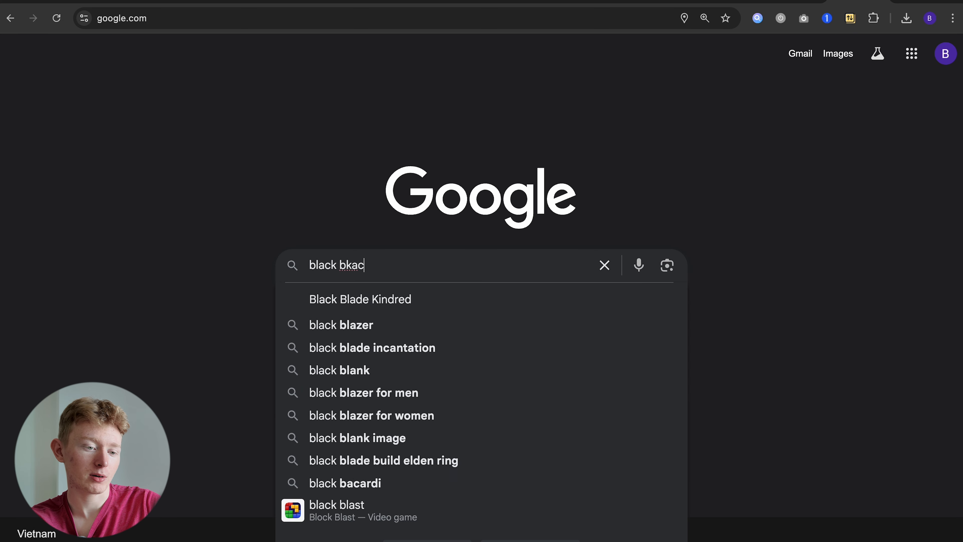
type("d with red stripes")
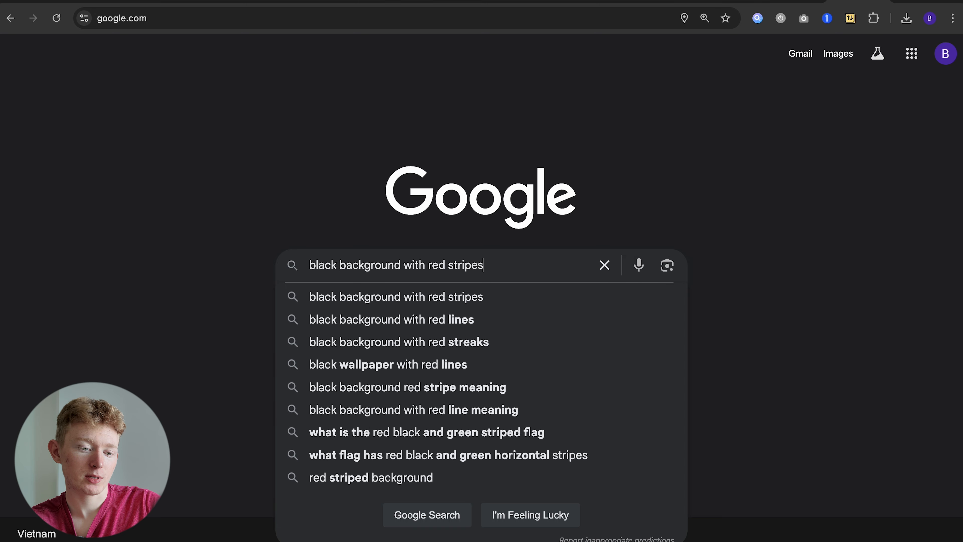
key("Return")
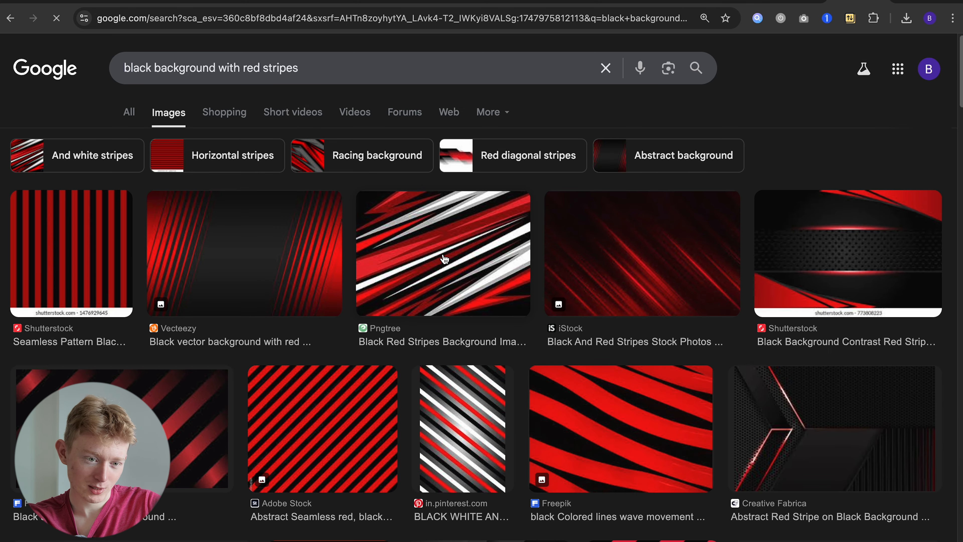
scroll(527, 303, "down", 5)
left_click(432, 323)
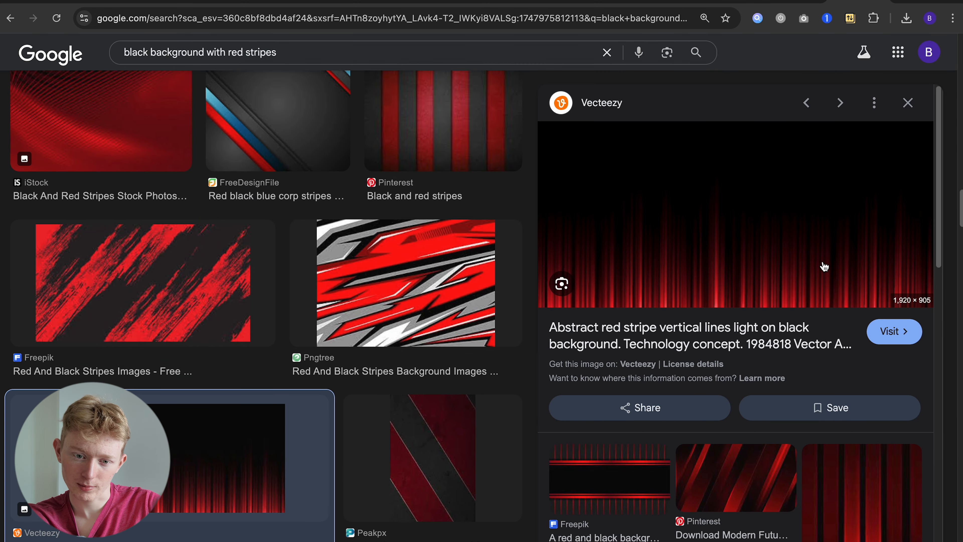
right_click(701, 235)
left_click(746, 383)
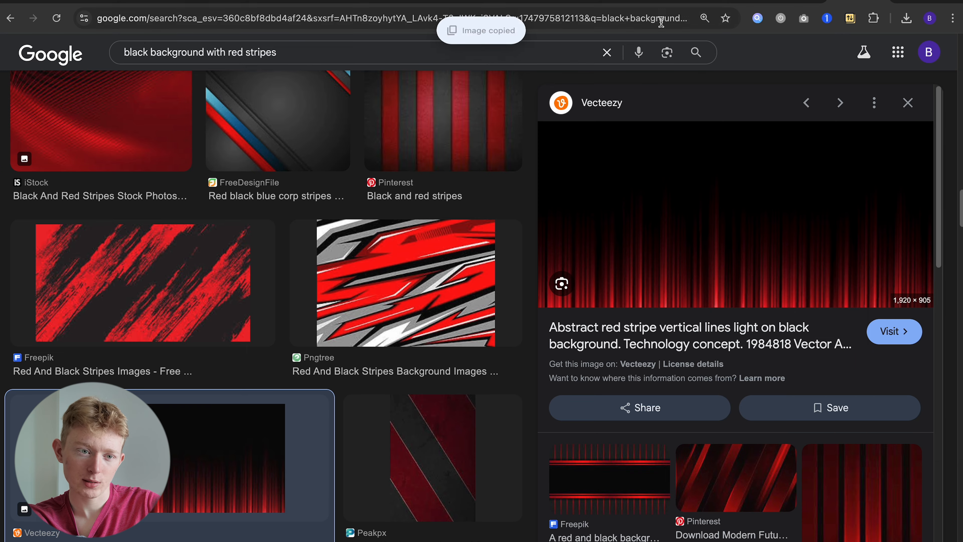
Switch to the Canva design and remove the background from the photo on page 3
key("ctrl+Tab")
left_click(617, 388)
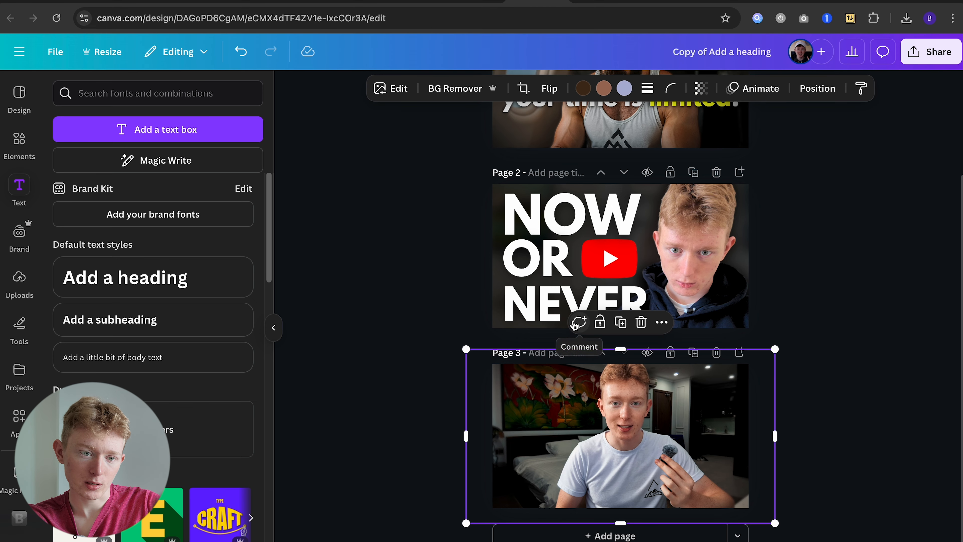
left_click(438, 95)
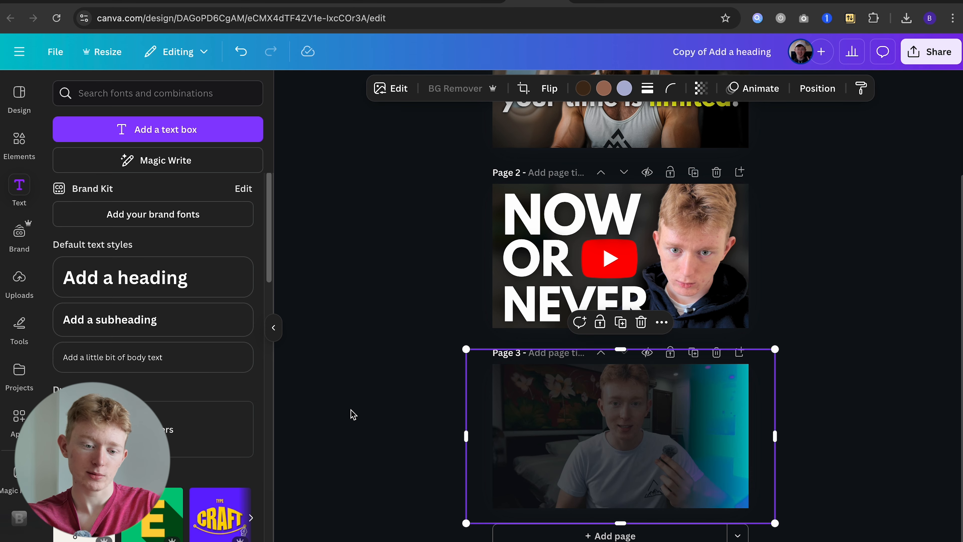
Paste the red-striped image onto page 3, enlarge it to cover the page, and send it behind the person cutout
key("ctrl+v")
left_click_drag(540, 401, 478, 370)
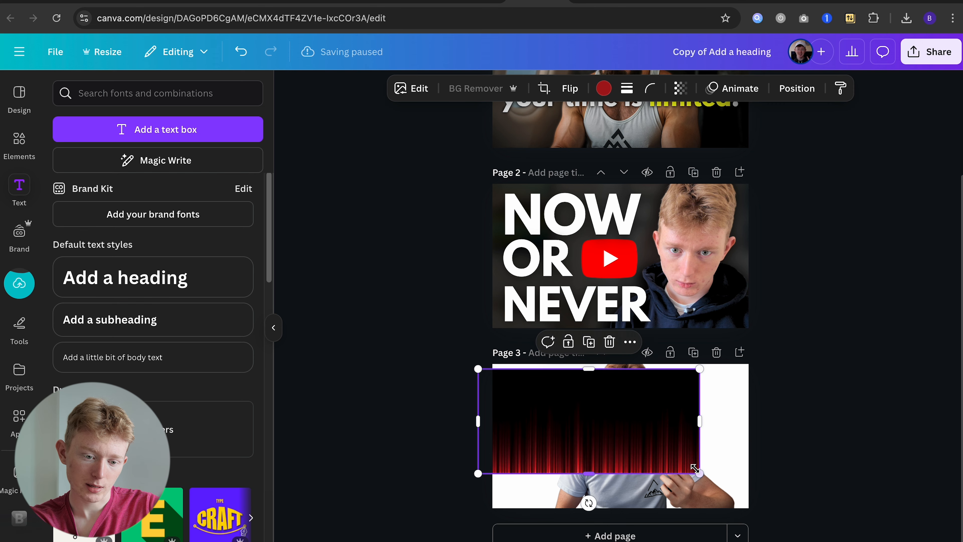
left_click_drag(698, 477, 786, 513)
right_click(786, 513)
mouse_move(688, 308)
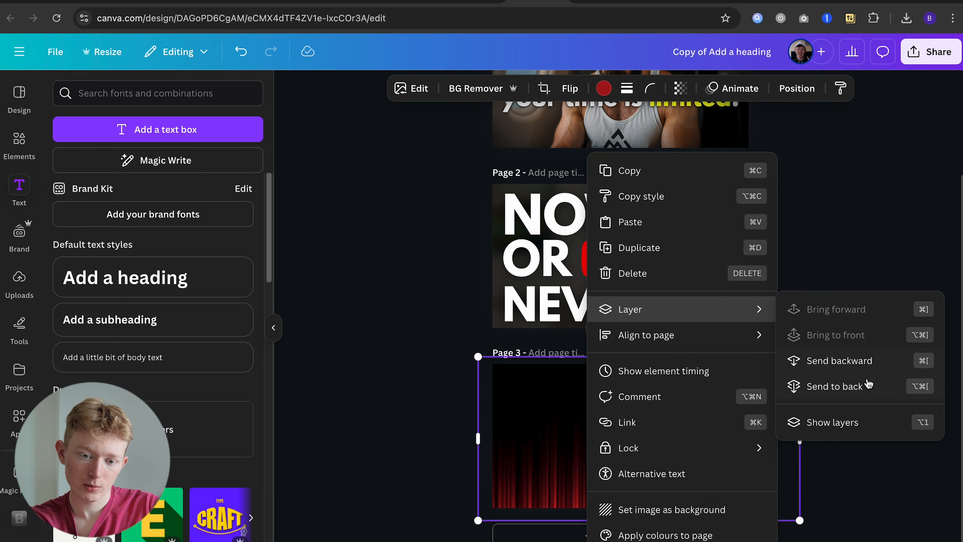
left_click(858, 382)
left_click(892, 381)
left_click(227, 242)
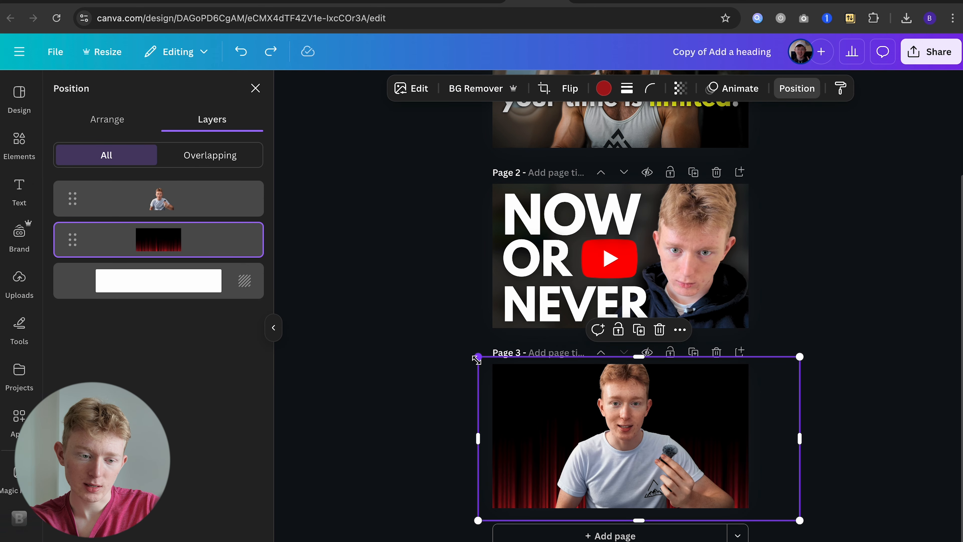
Enlarge the red-striped background far beyond the edges of page 3 so its stripes appear wider
left_click_drag(478, 357, 179, 213)
mouse_move(799, 213)
left_mouse_down()
mouse_move(942, 152)
mouse_move(960, 128)
left_mouse_up()
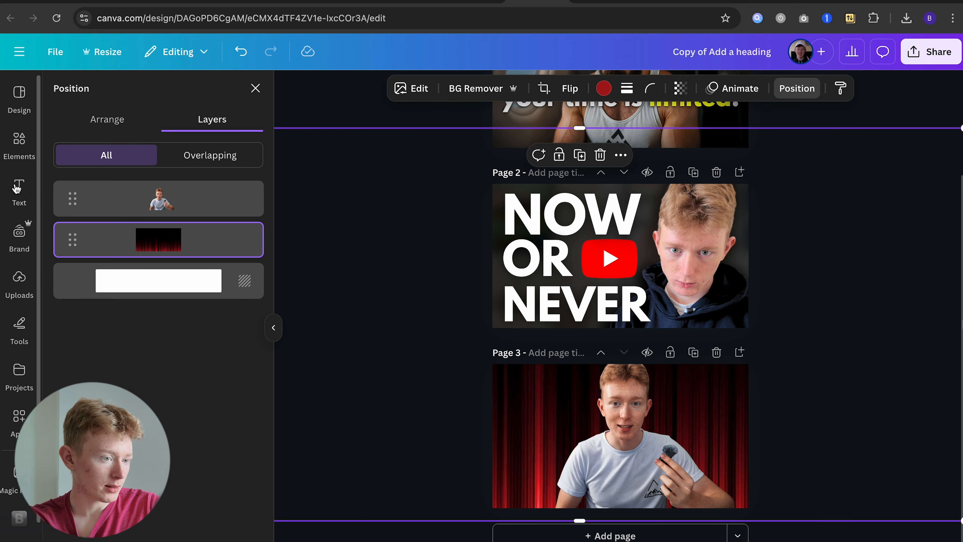
left_click(245, 96)
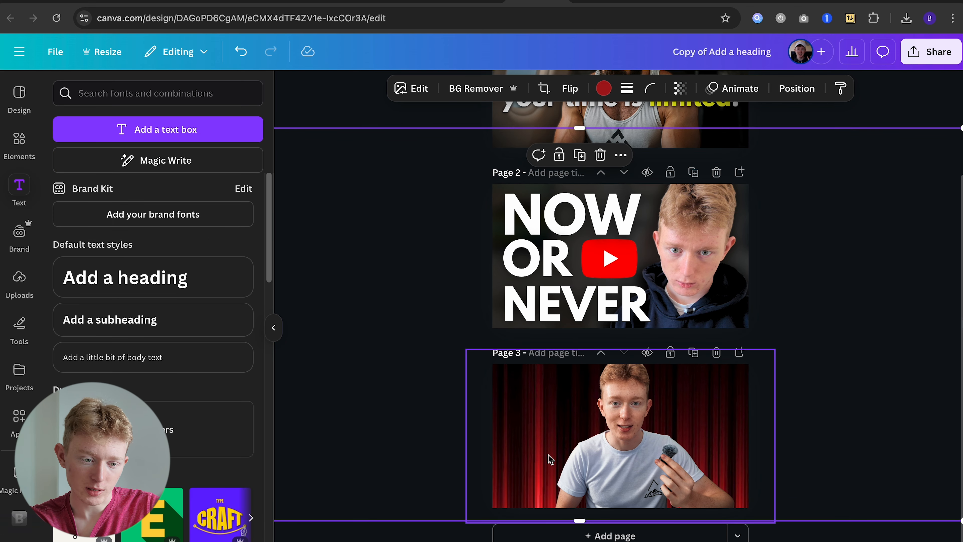
Shift the person cutout on page 3 slightly so the face sits at the centre of the page
scroll(539, 444, "up", 3)
scroll(454, 451, "down", 3)
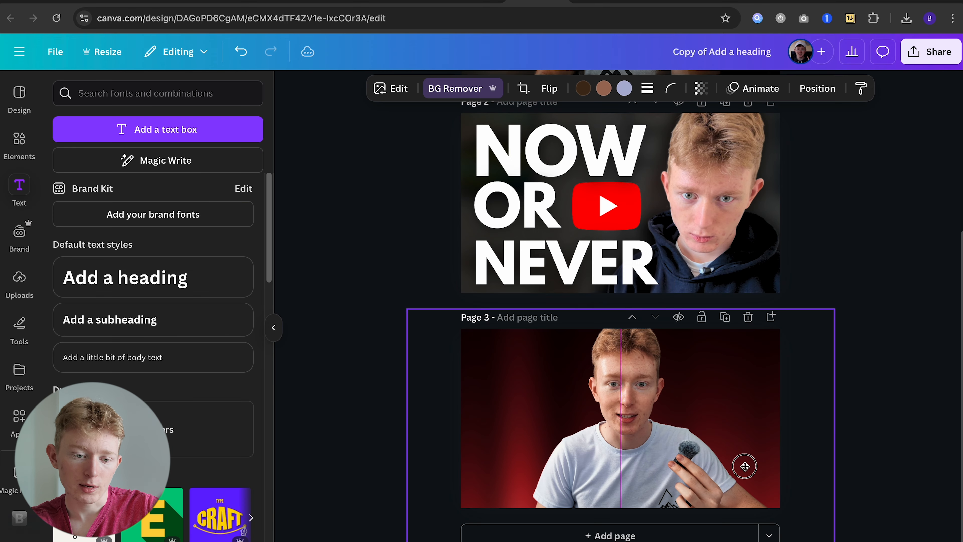
left_click(664, 436)
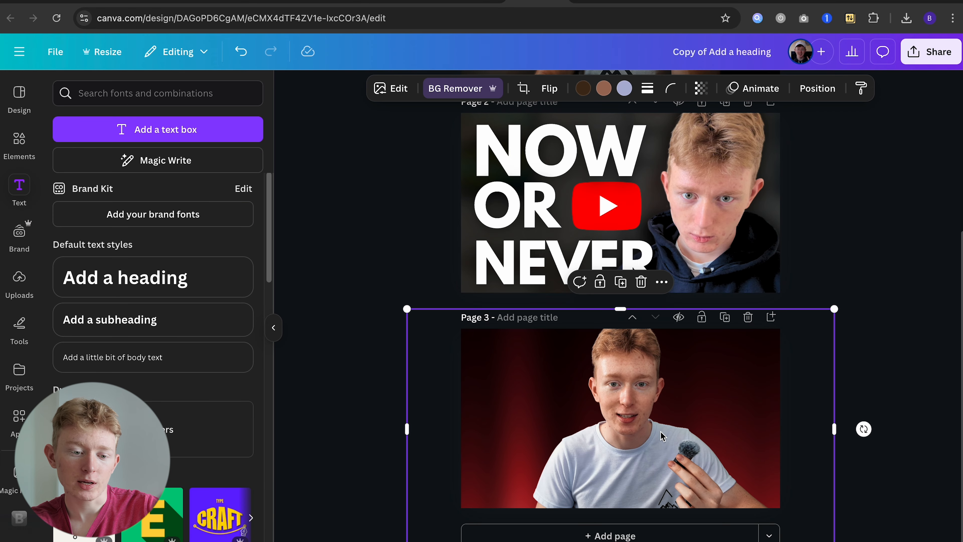
scroll(662, 431, "up", 3)
left_click_drag(657, 426, 645, 424)
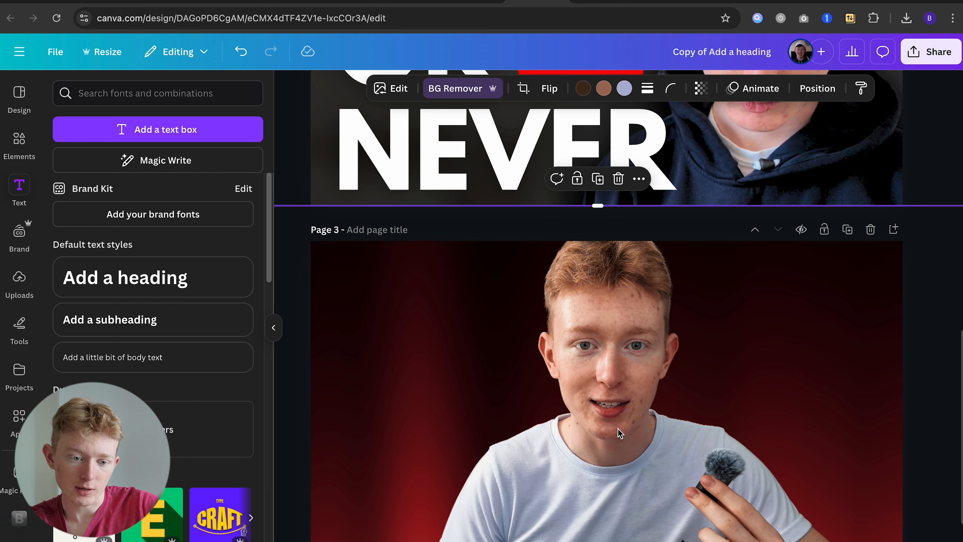
scroll(615, 429, "down", 5)
left_click_drag(691, 400, 691, 400)
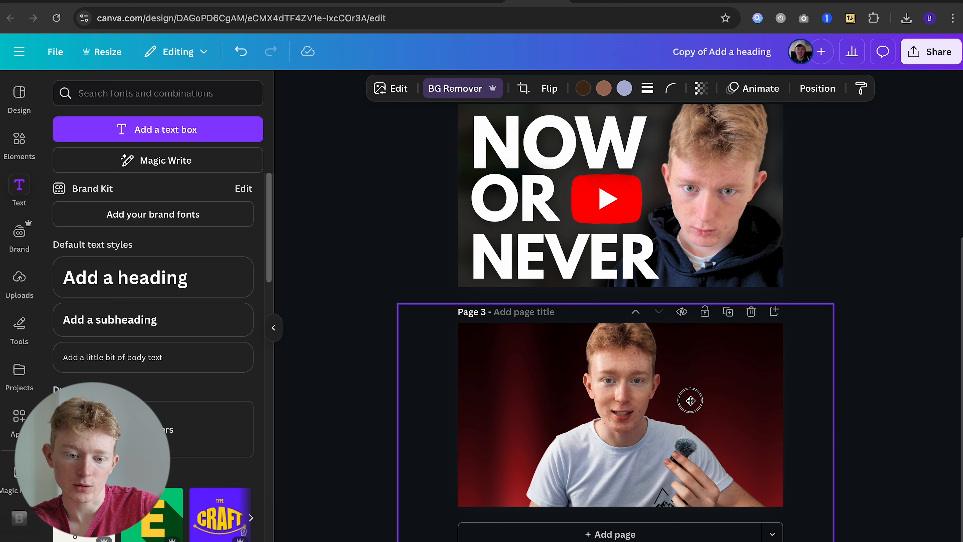
left_click(910, 407)
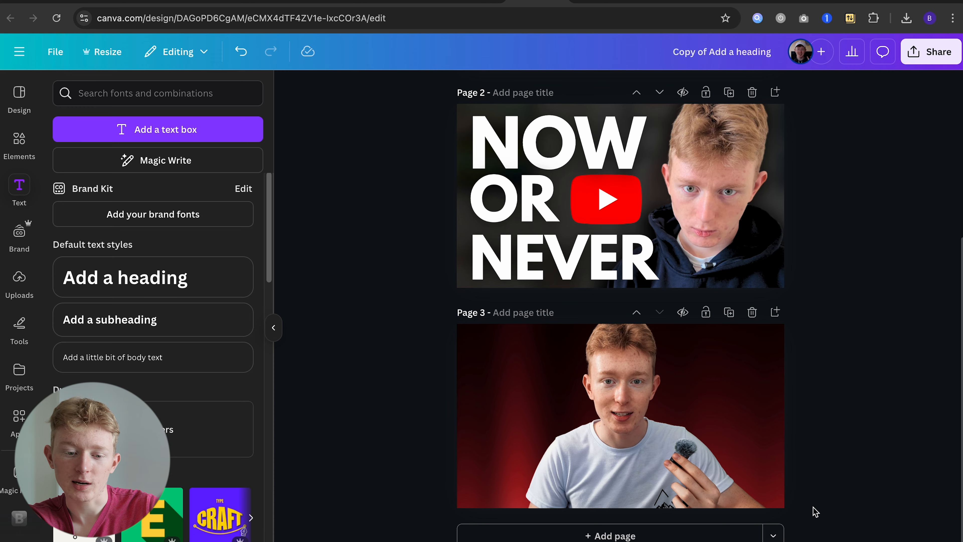
scroll(813, 512, "up", 5)
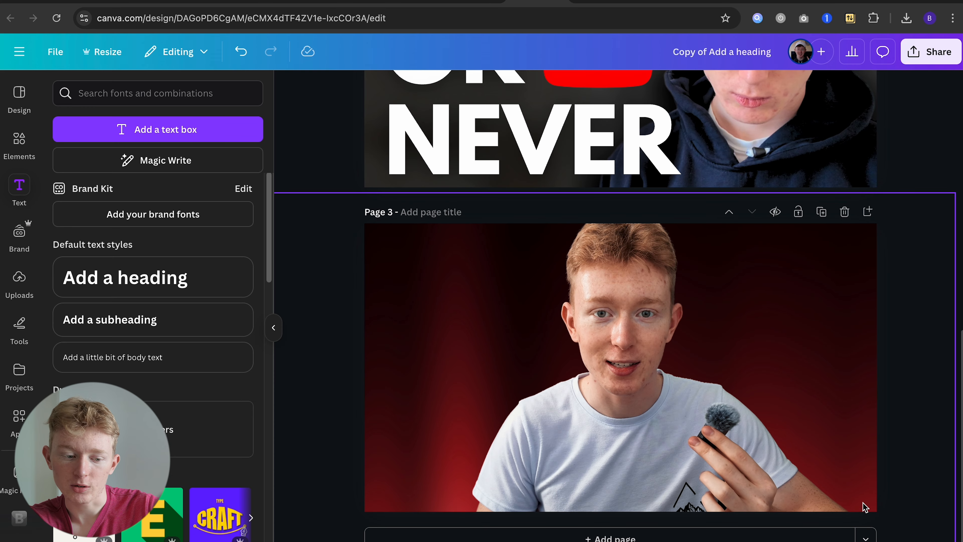
scroll(546, 455, "down", 4)
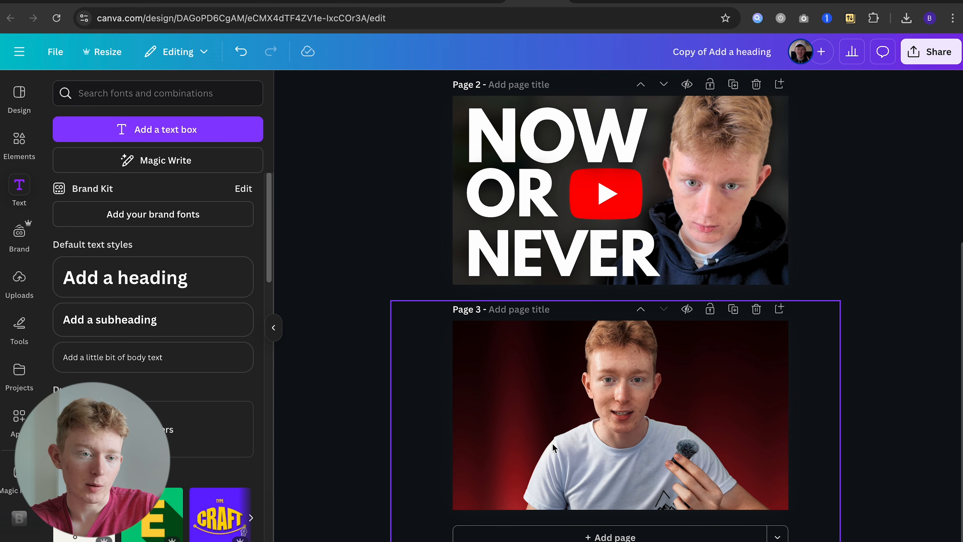
scroll(586, 429, "up", 1)
scroll(586, 429, "down", 1)
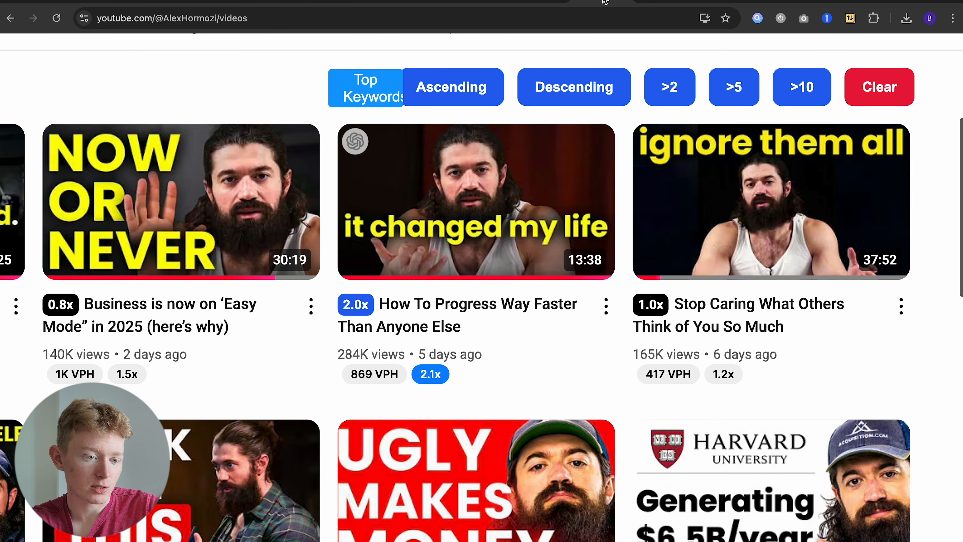
Add the text "It changed my life." across page 3 in page 1's League Spartan style and colour it yellow
left_click(530, 2)
scroll(670, 261, "up", 6)
left_click(662, 243)
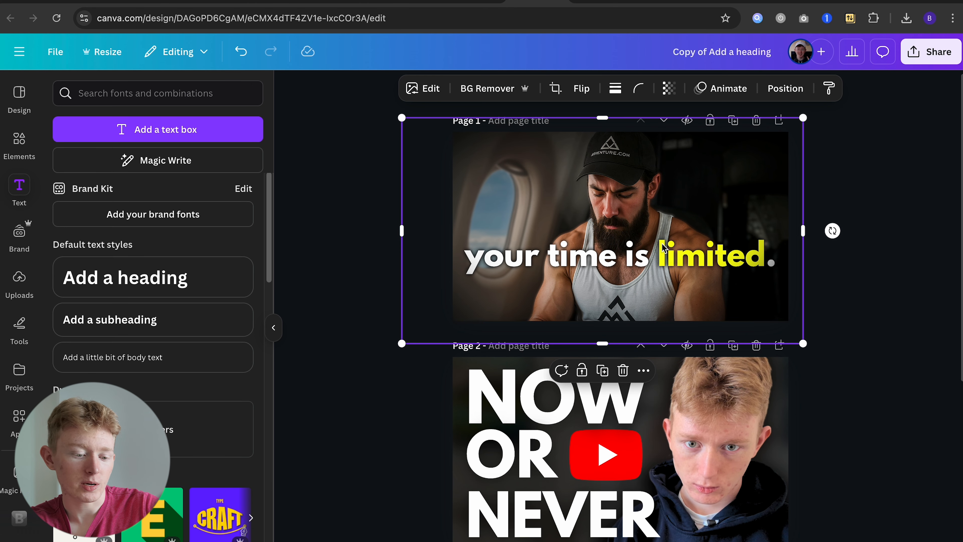
scroll(840, 379, "down", 5)
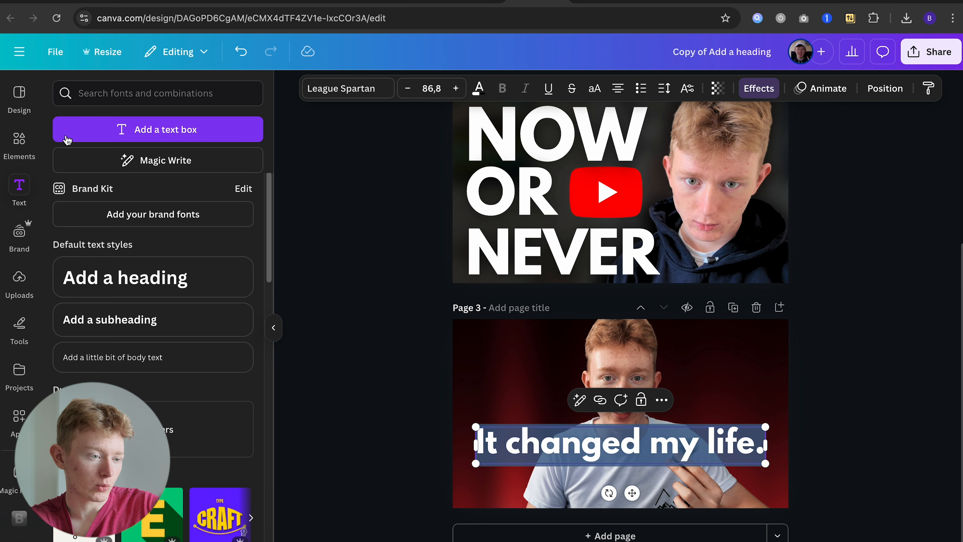
left_click(479, 88)
left_click(135, 185)
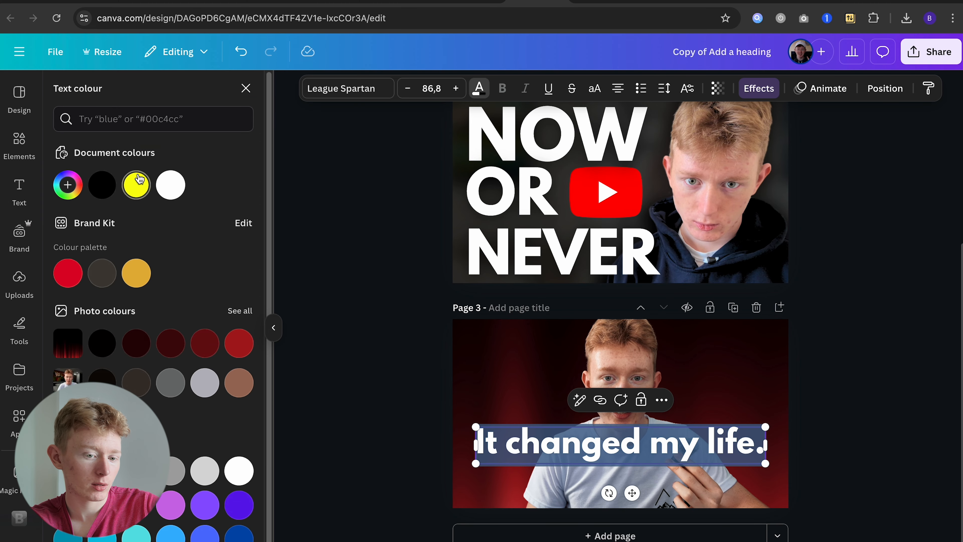
Move the yellow text on page 3 slightly lower and stack duplicates of it in place
key("Escape")
left_click_drag(557, 451, 558, 455)
key("super+d")
key("super+d")
left_click(432, 452)
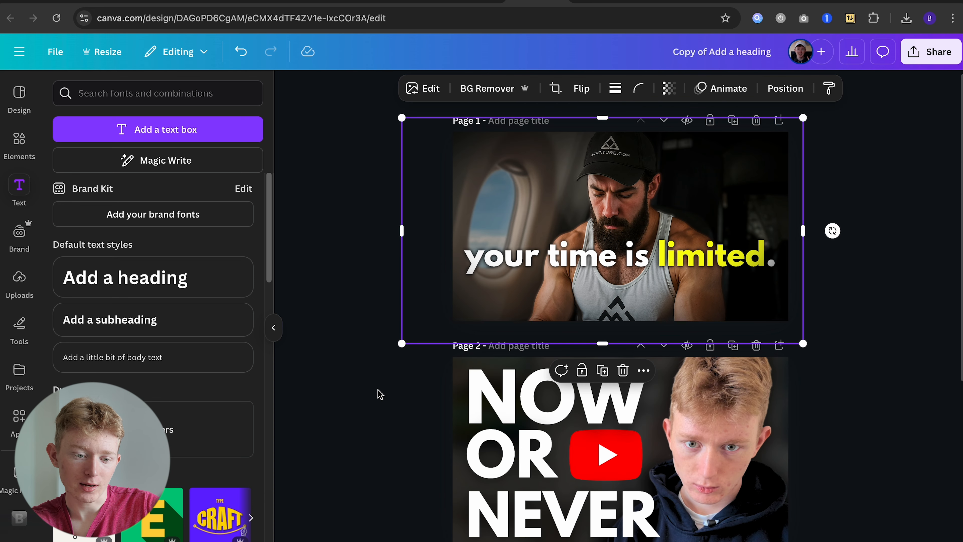
Position the dark vignette from page 1 over page 3 and move its layer beneath all the text layers
scroll(383, 410, "down", 7)
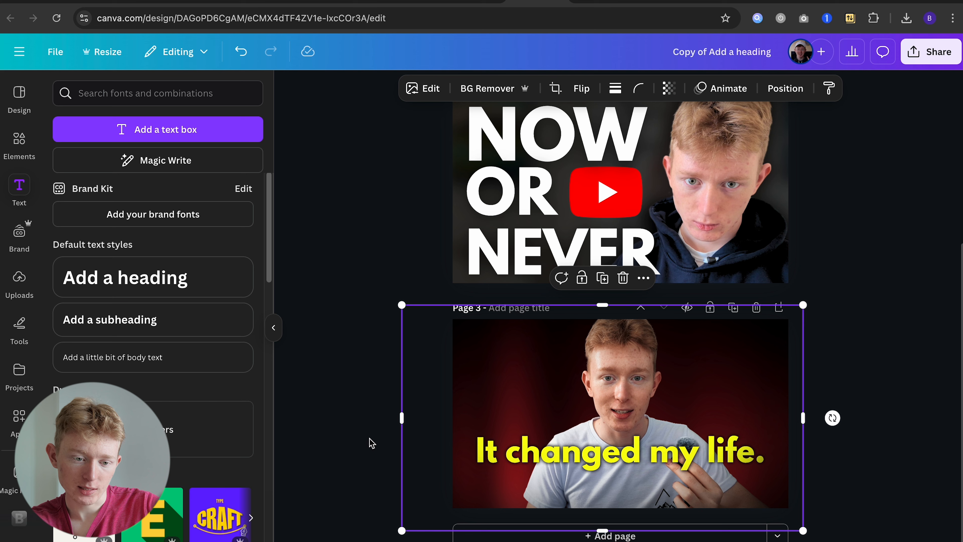
left_click_drag(544, 406, 550, 402)
right_click(549, 402)
mouse_move(637, 318)
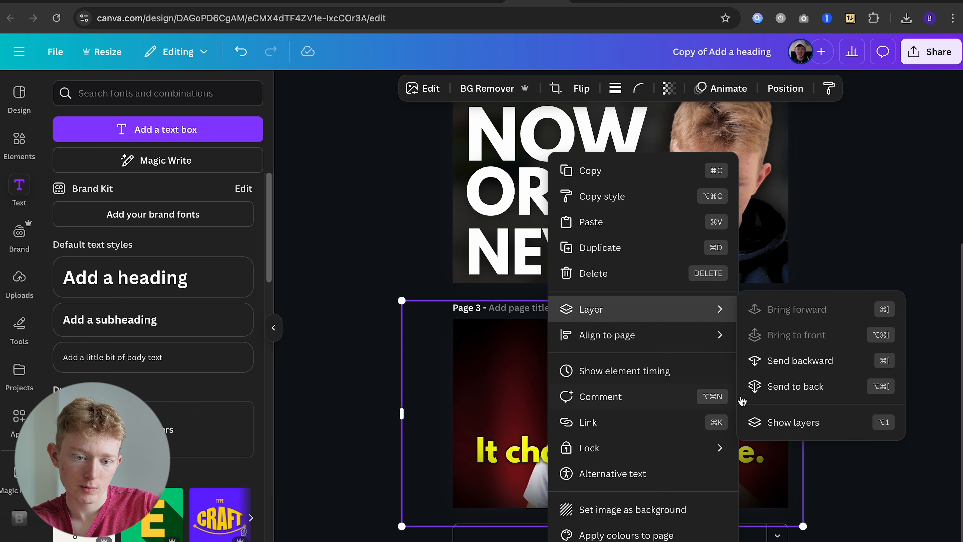
left_click(763, 420)
left_click_drag(180, 203, 182, 405)
Stretch the vignette under the text upward beyond page 3 and adjust the placement of the page's vignettes
left_click_drag(620, 376, 624, 328)
left_click_drag(606, 287, 612, 36)
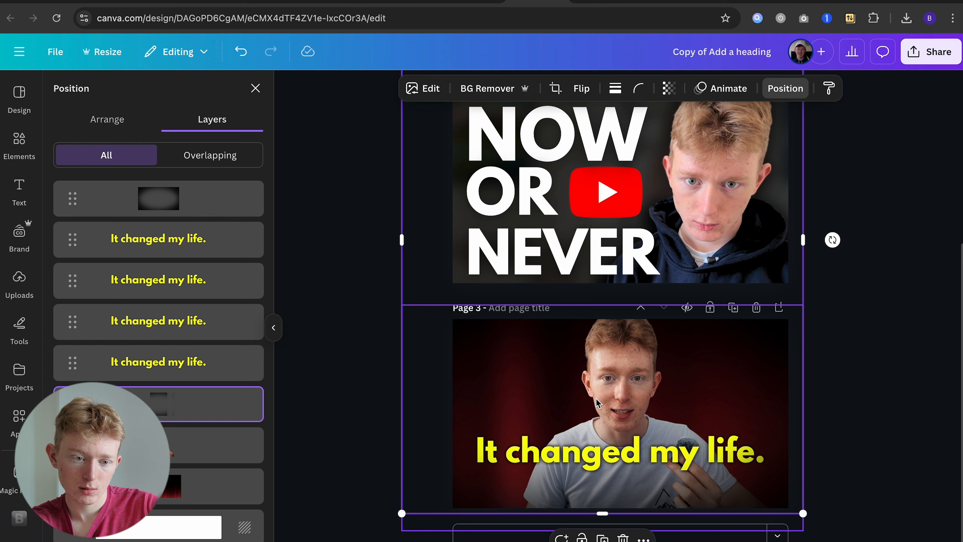
scroll(587, 431, "down", 5)
left_click_drag(611, 228, 634, 358)
mouse_move(698, 386)
left_mouse_down()
mouse_move(688, 372)
mouse_move(688, 426)
mouse_move(684, 377)
mouse_move(695, 421)
mouse_move(688, 379)
mouse_move(688, 387)
left_mouse_up()
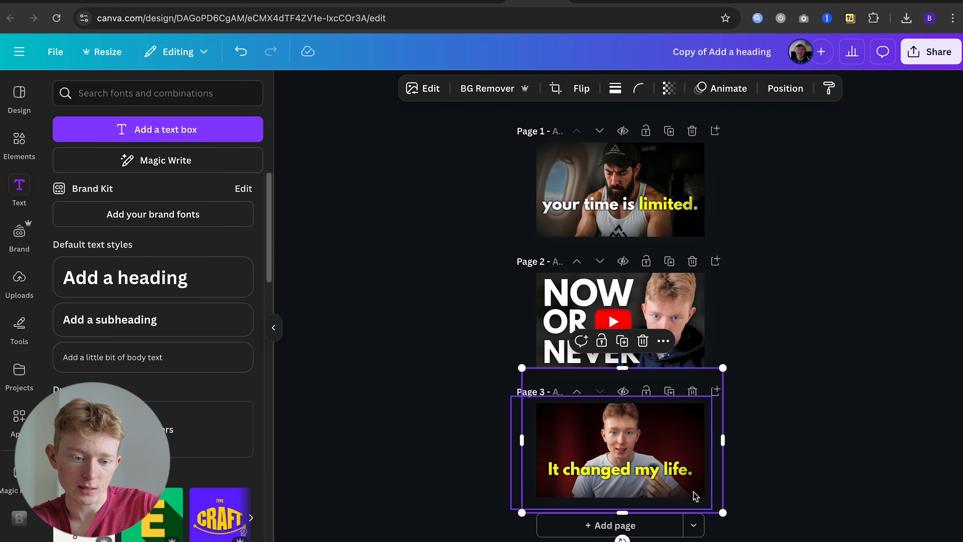
Deselect everything and review the three thumbnails together and close up
scroll(796, 482, "up", 3)
left_click(796, 480)
scroll(760, 479, "down", 2)
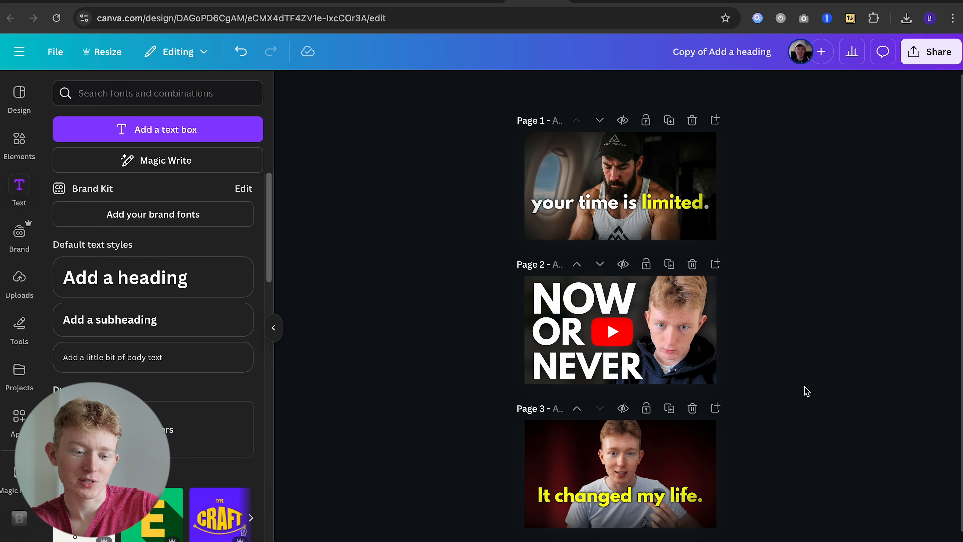
scroll(749, 326, "up", 3)
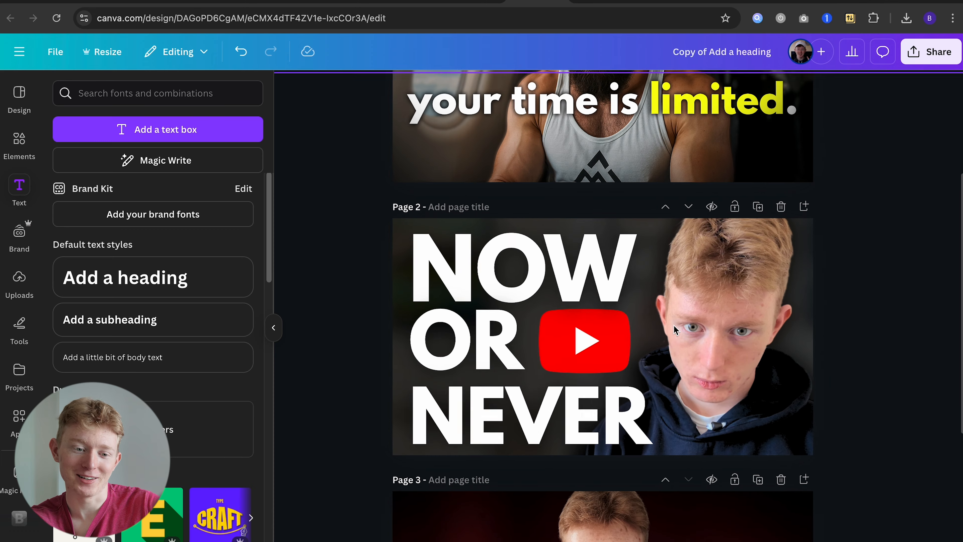
scroll(873, 334, "down", 3)
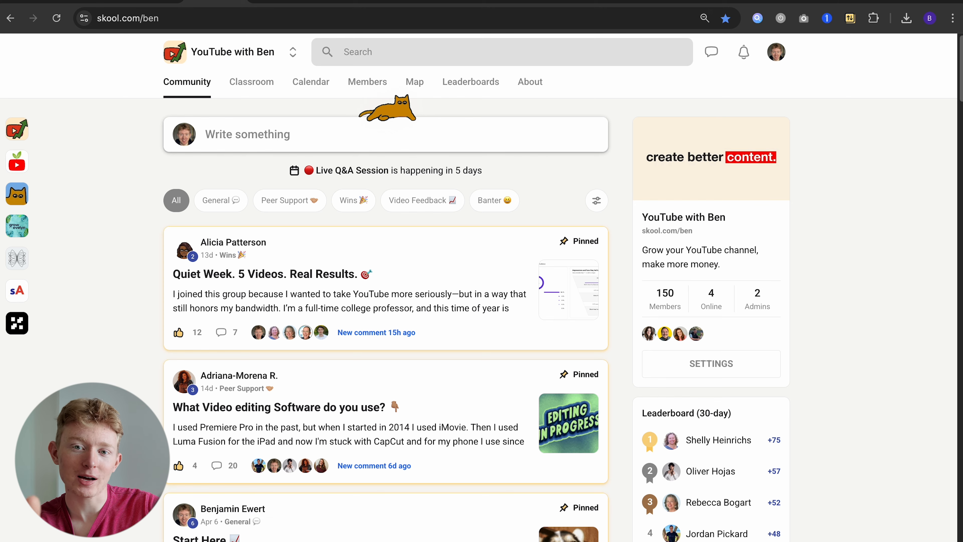
On the Skool community page, open the post "Steal these 5 Video Ideas! (Outliers) - Week 5", browse its example thumbnails and close it
scroll(393, 339, "down", 7)
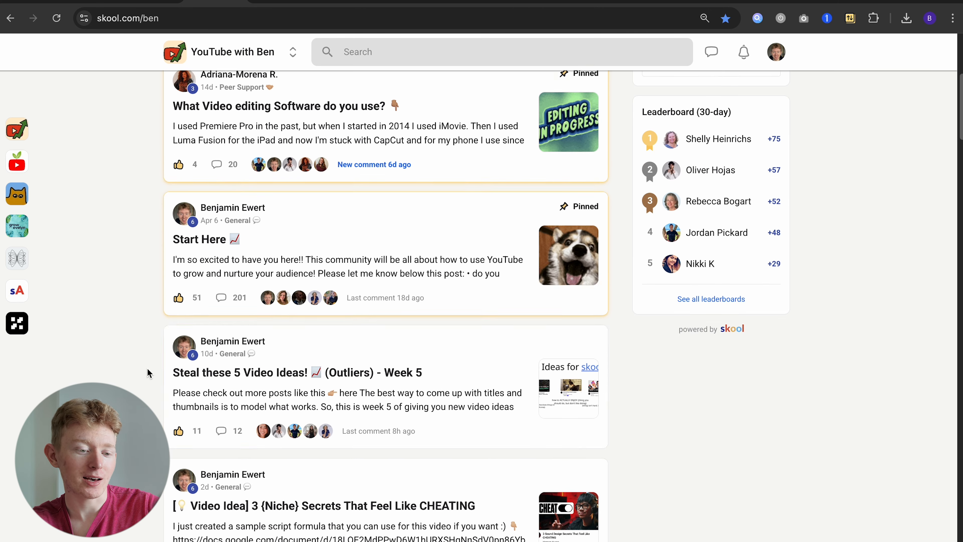
left_click(394, 340)
scroll(470, 395, "right", 5)
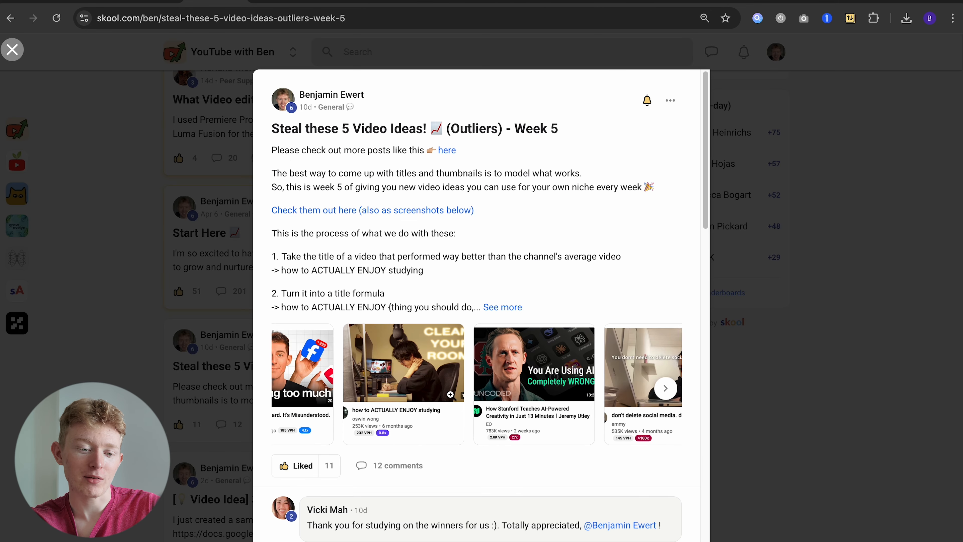
scroll(470, 394, "left", 6)
left_click(158, 301)
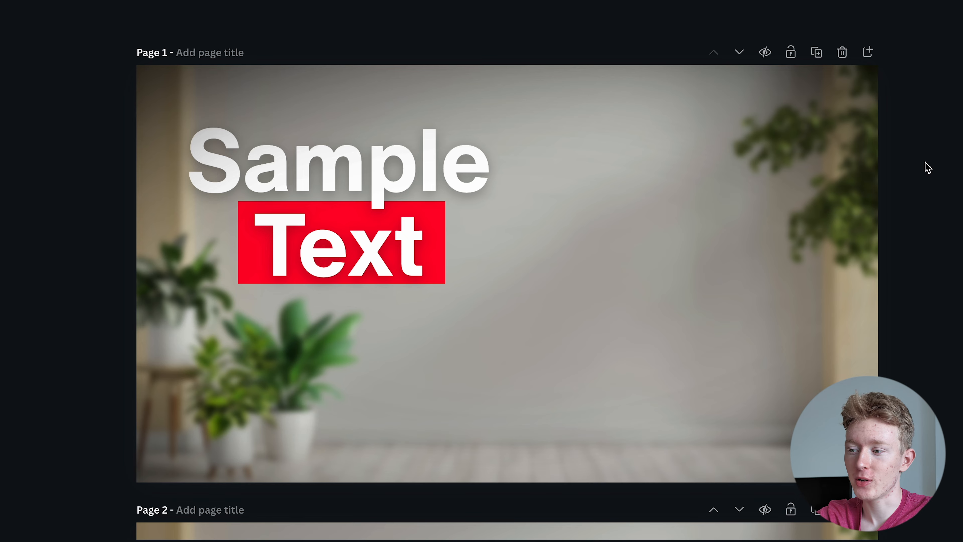
Look through the pages of the Canva template design with sample text, reply box, quote and graph elements
scroll(927, 174, "down", 5)
scroll(927, 174, "down", 10)
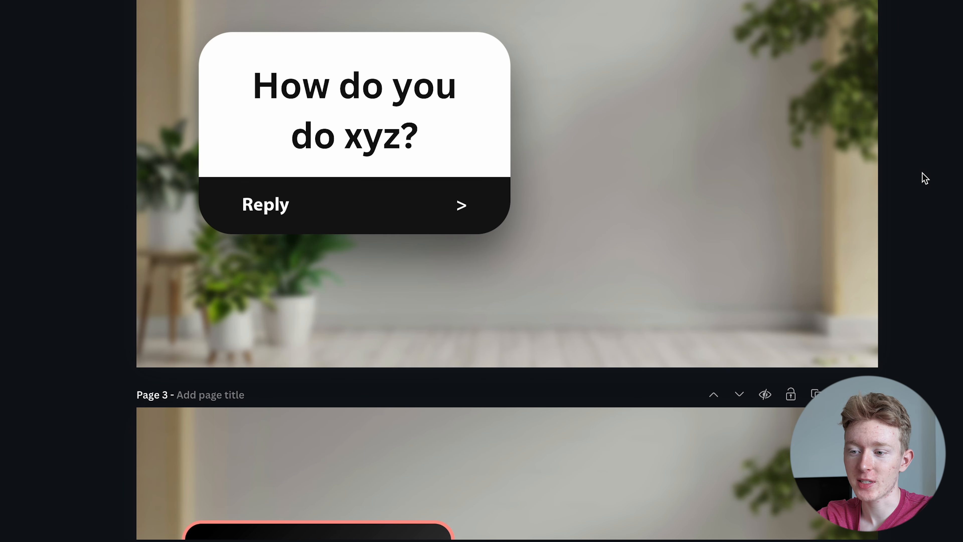
scroll(928, 161, "down", 8)
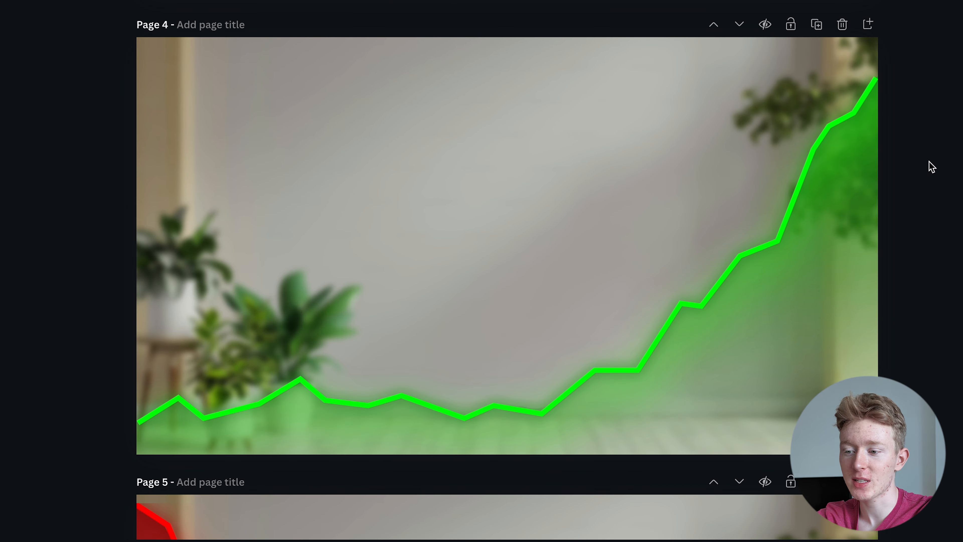
scroll(856, 230, "down", 10)
scroll(846, 186, "down", 10)
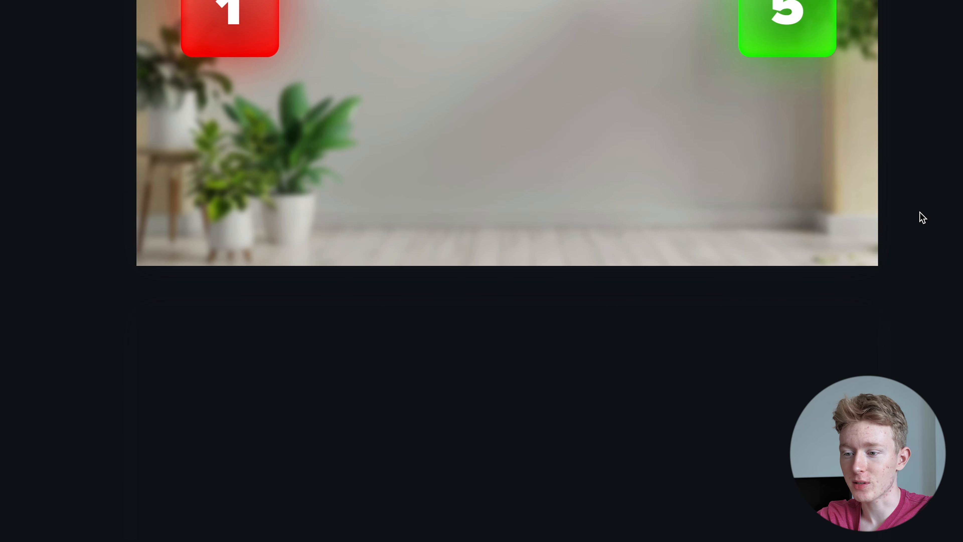
scroll(918, 215, "up", 20)
scroll(767, 318, "up", 6)
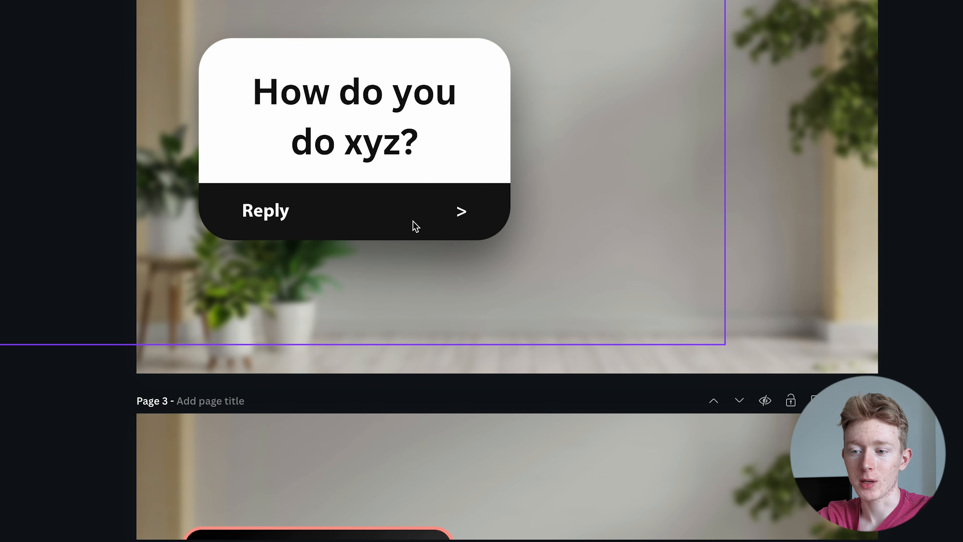
scroll(729, 250, "up", 1)
scroll(730, 251, "down", 16)
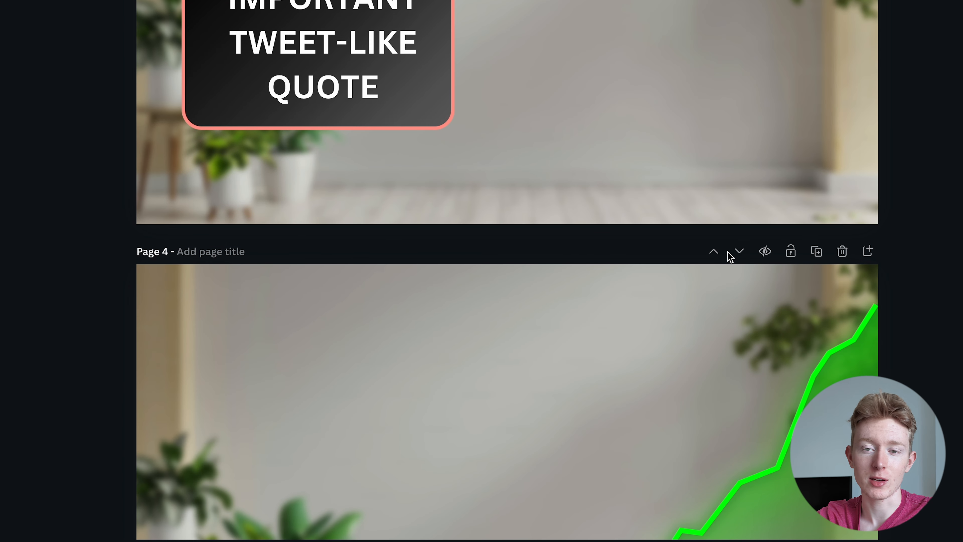